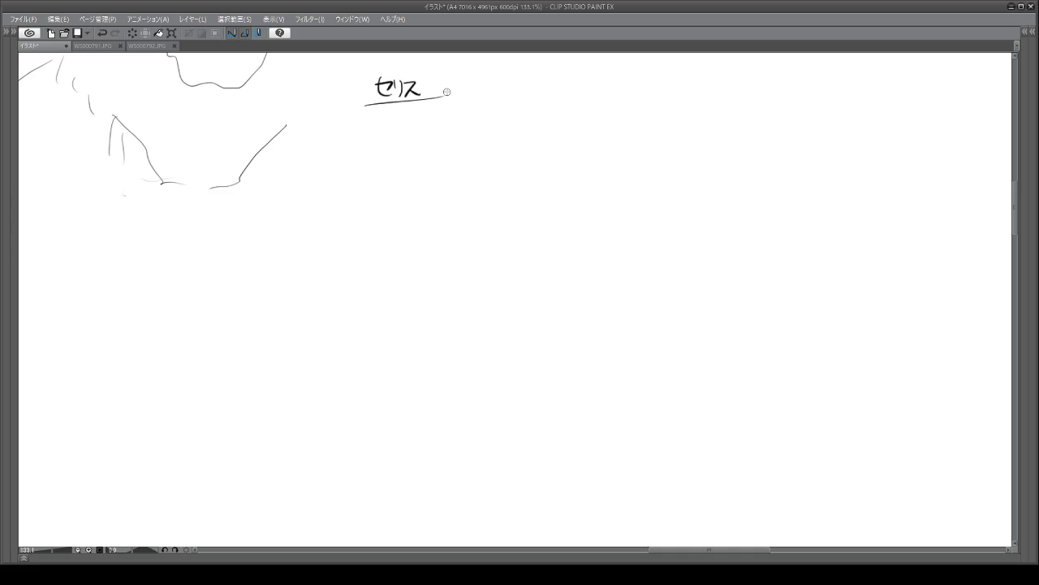
Step: Handwrite the notes "FF16" and "12" beside the セリス label, with a rounded loop under each
left_click_drag(366, 98, 370, 105)
left_click_drag(539, 97, 538, 120)
left_click_drag(539, 98, 546, 106)
mouse_move(548, 97)
left_mouse_down()
mouse_move(548, 120)
mouse_move(558, 97)
left_mouse_up()
left_click_drag(549, 107, 568, 120)
mouse_move(575, 98)
left_mouse_down()
mouse_move(538, 112)
mouse_move(582, 115)
left_mouse_up()
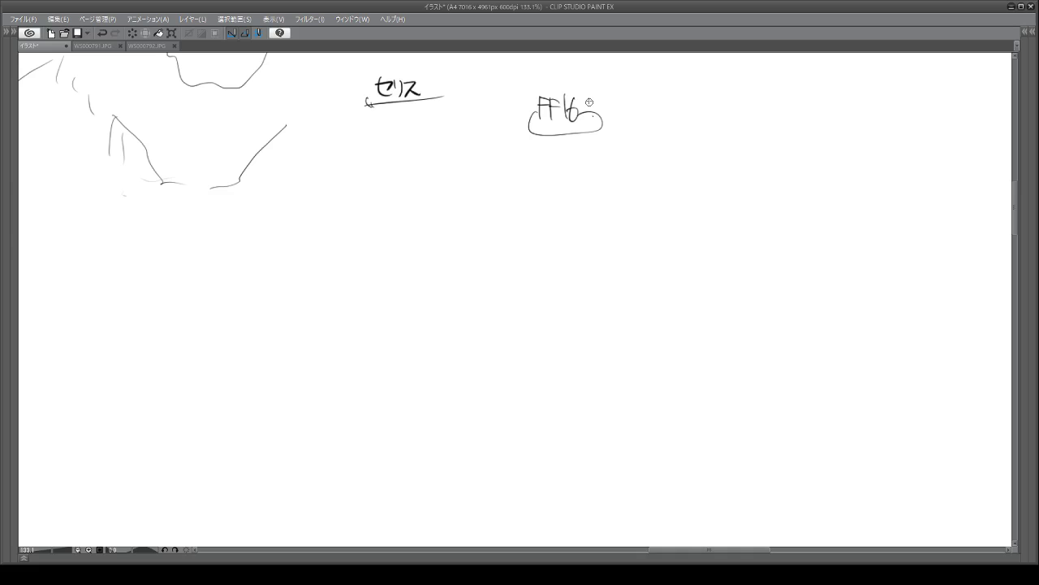
mouse_move(472, 117)
left_mouse_down()
mouse_move(486, 146)
mouse_move(505, 128)
left_mouse_up()
Step: Sketch a round pumpkin monster with a curved stem, angry eyes, jagged mouth and two small floating hands below the notes
mouse_move(475, 214)
left_mouse_down()
mouse_move(471, 253)
mouse_move(514, 302)
mouse_move(474, 277)
mouse_move(496, 227)
mouse_move(499, 245)
left_mouse_up()
mouse_move(503, 230)
left_mouse_down()
mouse_move(505, 243)
mouse_move(560, 218)
left_mouse_up()
mouse_move(560, 221)
left_mouse_down()
mouse_move(520, 254)
mouse_move(523, 237)
mouse_move(516, 253)
left_mouse_up()
mouse_move(487, 243)
left_mouse_down()
mouse_move(484, 255)
mouse_move(490, 242)
left_mouse_up()
mouse_move(542, 188)
left_mouse_down()
mouse_move(538, 179)
mouse_move(581, 194)
mouse_move(586, 221)
left_mouse_up()
mouse_move(487, 263)
left_mouse_down()
mouse_move(562, 251)
mouse_move(554, 274)
mouse_move(510, 289)
mouse_move(473, 273)
left_mouse_up()
mouse_move(514, 226)
left_mouse_down()
mouse_move(538, 199)
mouse_move(489, 223)
left_mouse_up()
mouse_move(584, 241)
left_mouse_down()
mouse_move(601, 231)
mouse_move(616, 243)
mouse_move(605, 256)
left_mouse_up()
mouse_move(451, 268)
left_mouse_down()
mouse_move(435, 267)
mouse_move(452, 278)
left_mouse_up()
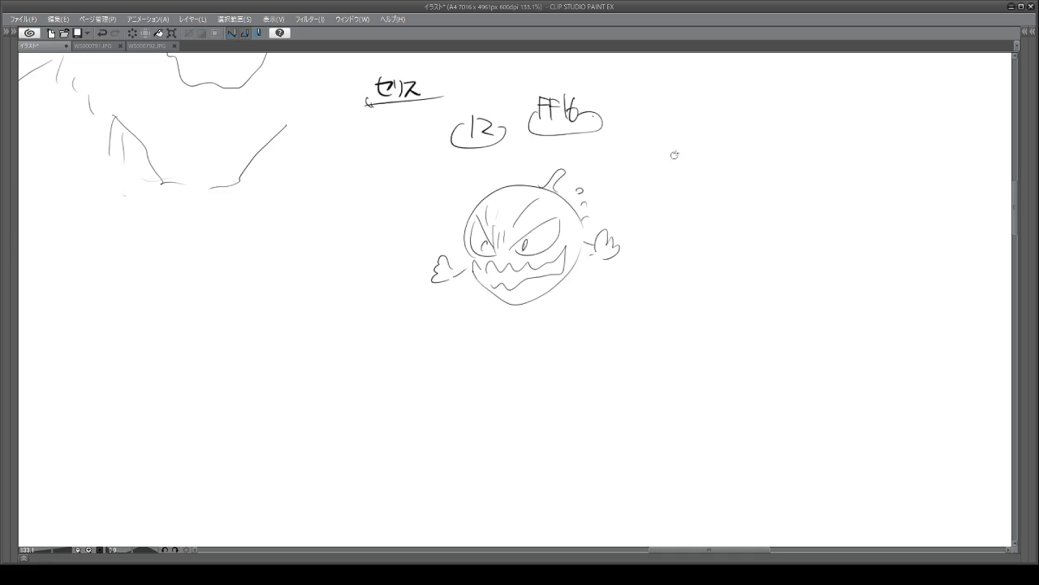
Step: Sketch a second round monster with slanted angry eyes, a wavy mouth and a loose body outline beside the pumpkin
mouse_move(640, 195)
left_mouse_down()
mouse_move(704, 173)
mouse_move(729, 221)
left_mouse_up()
mouse_move(630, 211)
left_mouse_down()
mouse_move(622, 230)
mouse_move(639, 292)
left_mouse_up()
left_click_drag(665, 197, 666, 208)
mouse_move(672, 197)
left_mouse_down()
mouse_move(649, 203)
mouse_move(637, 212)
mouse_move(657, 228)
left_mouse_up()
mouse_move(657, 213)
left_mouse_down()
mouse_move(692, 207)
mouse_move(683, 224)
mouse_move(699, 220)
mouse_move(673, 242)
mouse_move(705, 240)
mouse_move(669, 245)
mouse_move(708, 277)
left_mouse_up()
mouse_move(729, 238)
left_mouse_down()
mouse_move(749, 296)
mouse_move(713, 299)
left_mouse_up()
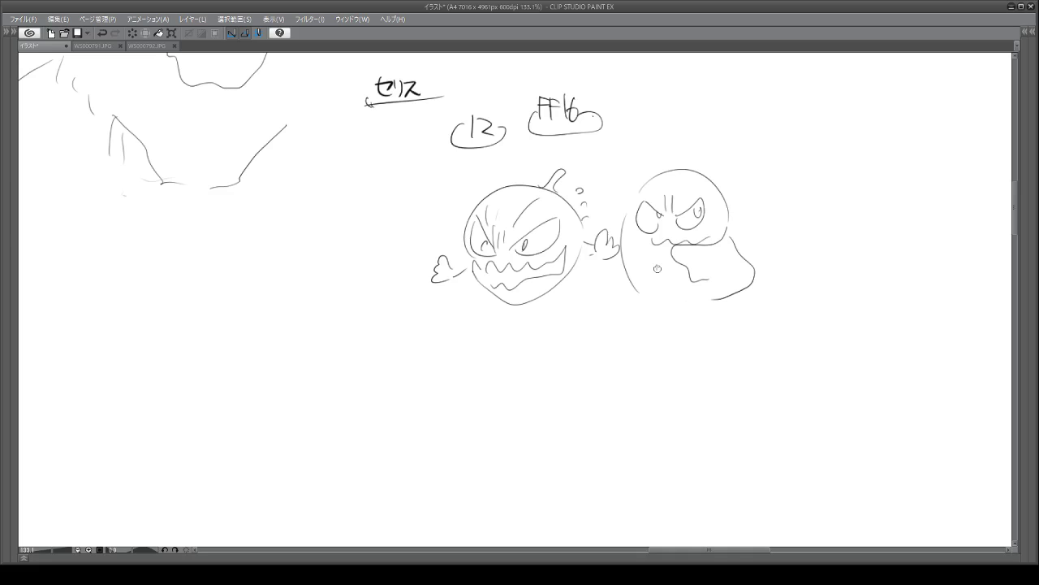
Step: Handwrite "リルム" below the セリス label and circle both names
left_click_drag(319, 148, 320, 160)
mouse_move(327, 150)
left_mouse_down()
mouse_move(327, 171)
mouse_move(354, 159)
mouse_move(381, 167)
left_mouse_up()
left_click_drag(306, 144, 357, 172)
mouse_move(364, 102)
left_mouse_down()
mouse_move(434, 65)
mouse_move(401, 112)
left_mouse_up()
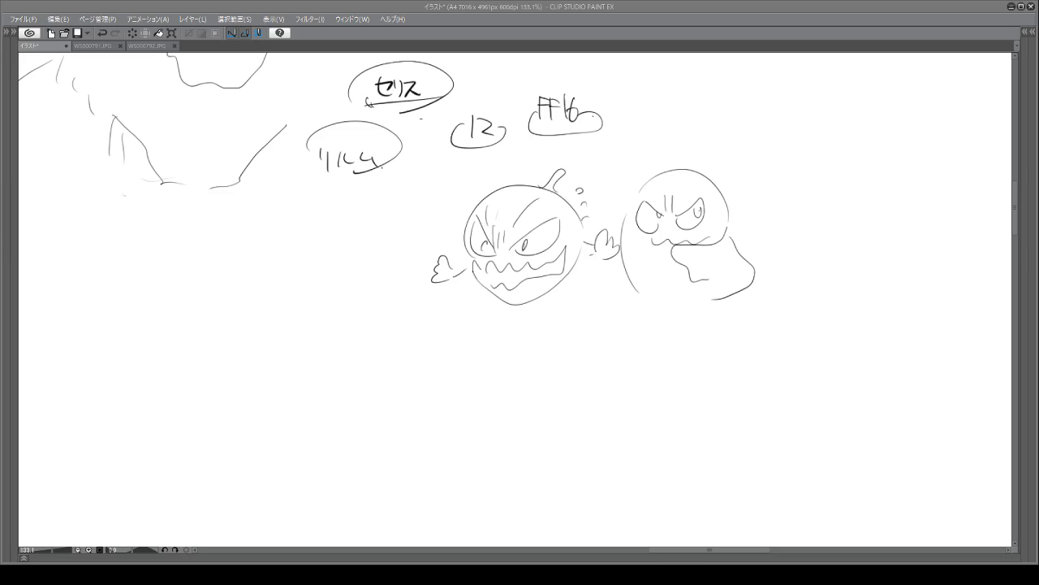
Step: Sketch a woman's head in profile with eye, nose and lips, and a long ponytail streaming toward the pumpkin monster
mouse_move(226, 255)
left_mouse_down()
mouse_move(290, 235)
mouse_move(320, 286)
left_mouse_up()
left_click_drag(219, 281, 221, 298)
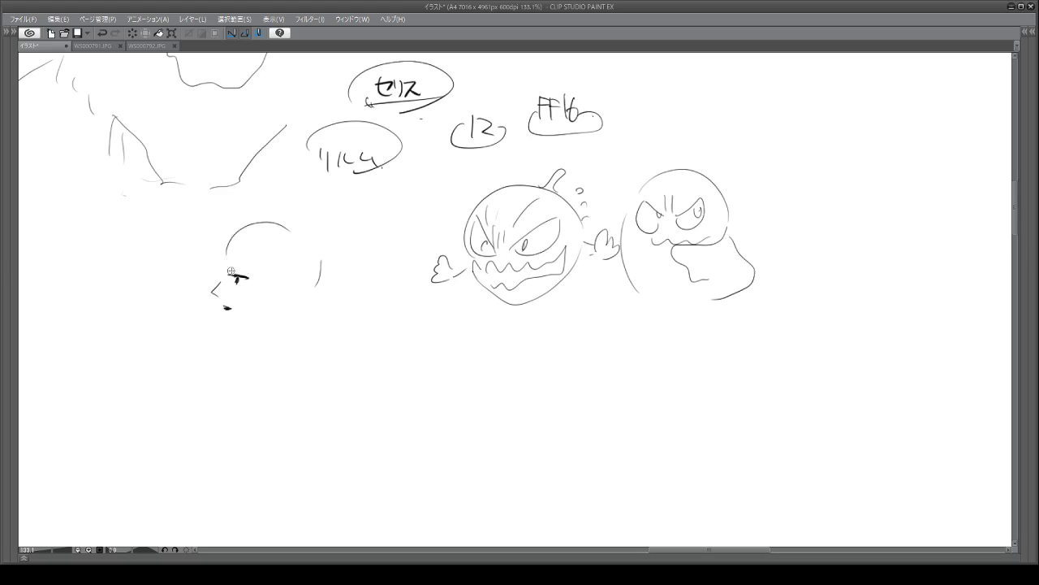
mouse_move(239, 248)
left_mouse_down()
mouse_move(265, 228)
mouse_move(285, 232)
mouse_move(268, 219)
mouse_move(312, 255)
mouse_move(345, 220)
mouse_move(426, 210)
mouse_move(448, 242)
mouse_move(387, 229)
mouse_move(456, 254)
left_mouse_up()
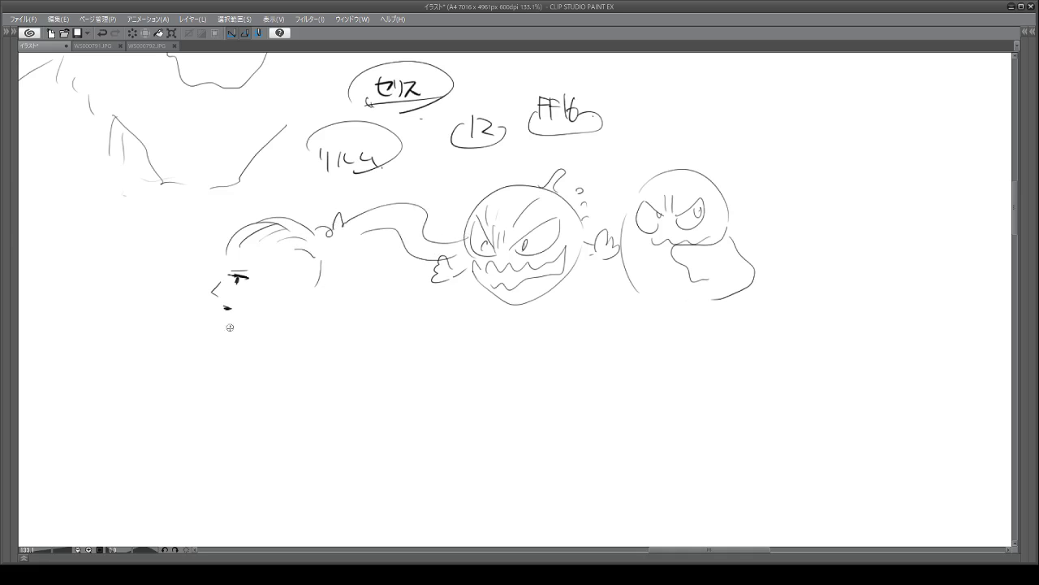
Step: Add the profile figure's jaw, ear, neck and shoulder, and an arm stretched back to the second monster's face
left_click_drag(230, 324, 251, 332)
left_click_drag(281, 285, 286, 300)
left_click_drag(251, 332, 280, 349)
mouse_move(319, 292)
left_mouse_down()
mouse_move(298, 316)
mouse_move(314, 338)
mouse_move(367, 339)
mouse_move(402, 363)
mouse_move(451, 348)
left_mouse_up()
left_click_drag(388, 344, 390, 353)
left_click_drag(397, 346, 511, 356)
mouse_move(445, 365)
left_mouse_down()
mouse_move(511, 356)
mouse_move(469, 366)
mouse_move(527, 359)
mouse_move(660, 237)
mouse_move(566, 353)
mouse_move(512, 358)
left_mouse_up()
Step: Sketch the profile figure's chest and back contours and add short vertical rib lines on the torso
mouse_move(281, 355)
left_mouse_down()
mouse_move(312, 402)
mouse_move(340, 396)
left_mouse_up()
mouse_move(355, 358)
left_mouse_down()
mouse_move(448, 394)
mouse_move(471, 423)
left_mouse_up()
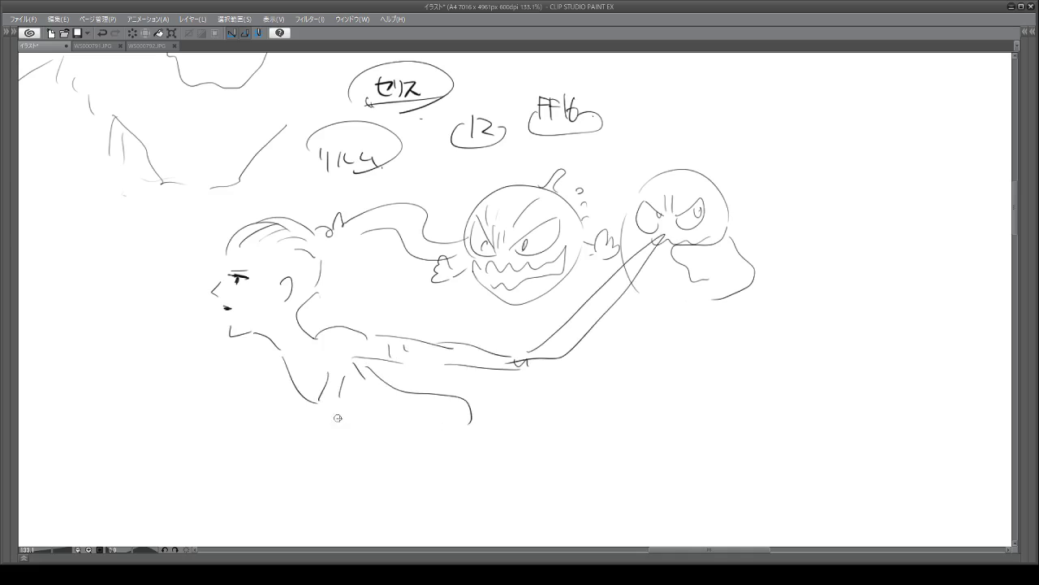
mouse_move(338, 418)
left_mouse_down()
mouse_move(389, 445)
mouse_move(379, 470)
left_mouse_up()
left_click_drag(355, 380, 348, 417)
left_click_drag(364, 388, 362, 420)
left_click_drag(379, 394, 378, 419)
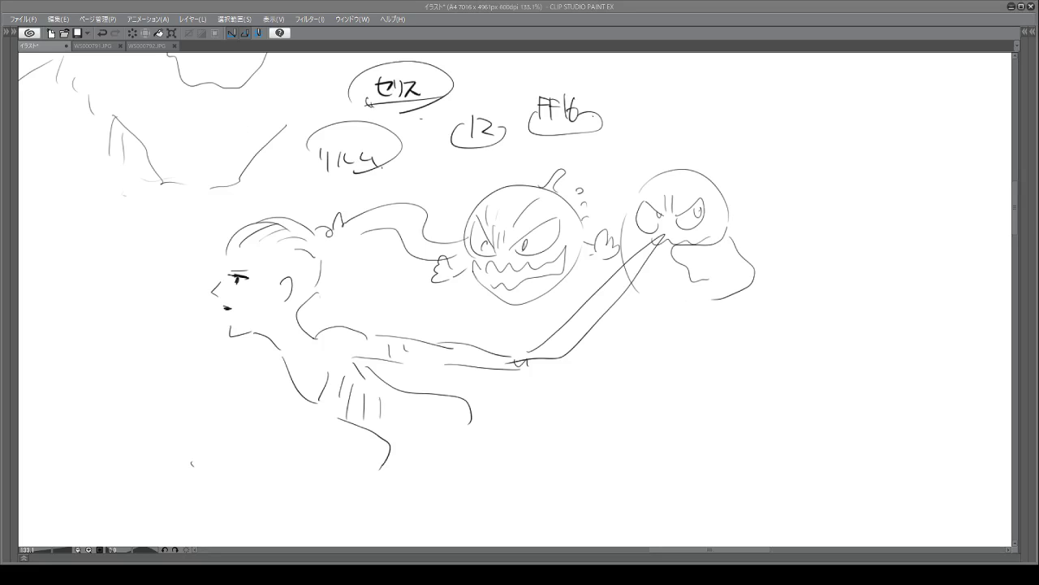
Step: Rough in the oval outline of a front-facing head on the blank canvas beyond the monsters
left_click_drag(664, 550, 708, 549)
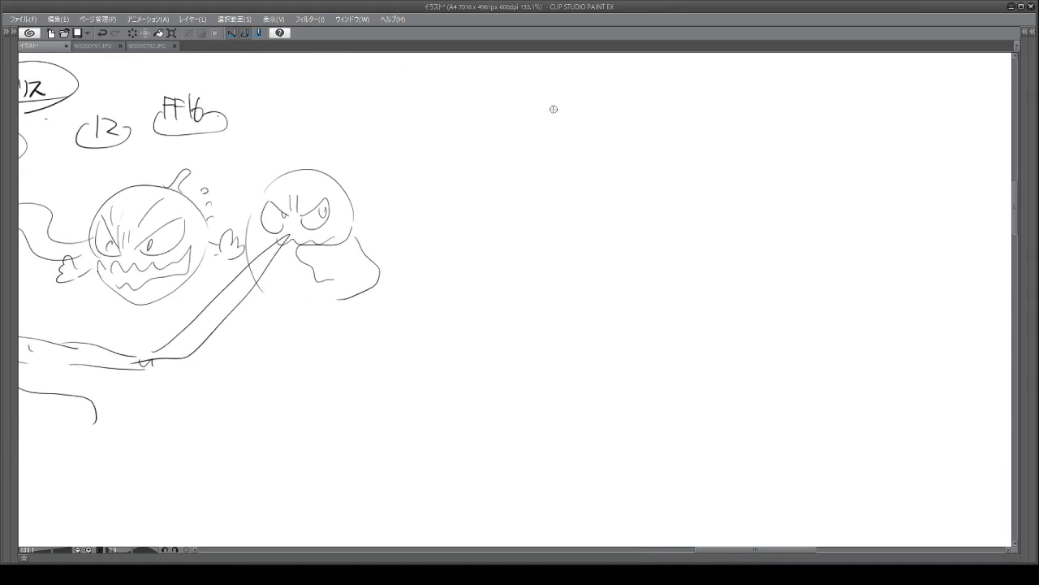
left_click_drag(475, 126, 532, 78)
left_click_drag(582, 104, 587, 151)
left_click_drag(474, 187, 487, 209)
left_click_drag(586, 185, 556, 218)
left_click_drag(499, 83, 561, 79)
left_click_drag(488, 100, 467, 159)
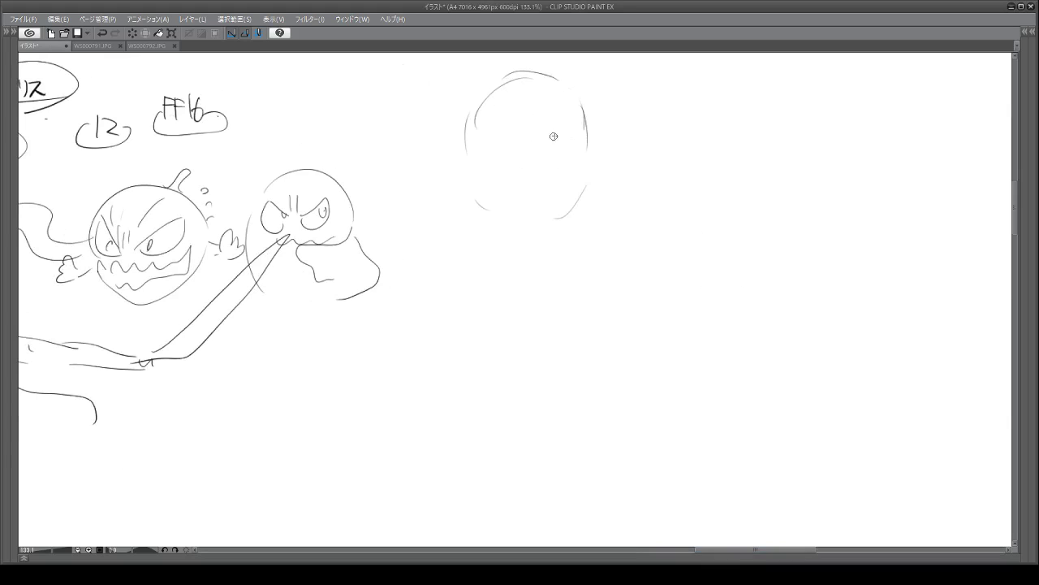
Step: Block in the side of the new face and the loose outer shape of wavy hair around the head
left_click_drag(584, 138, 587, 179)
mouse_move(475, 110)
left_mouse_down()
mouse_move(402, 169)
mouse_move(413, 258)
left_mouse_up()
left_click_drag(599, 210, 533, 261)
left_click_drag(490, 86, 525, 69)
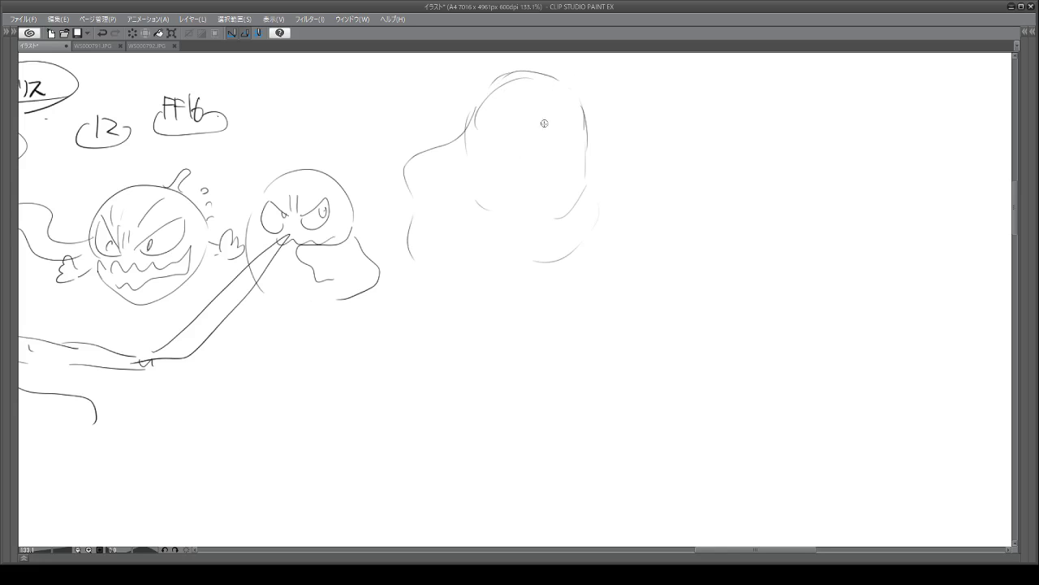
Step: Draw the woman's brows, dark eyes, nose and mouth, and sweep her hair back from the forehead into waves
left_click_drag(544, 133, 558, 127)
left_click_drag(549, 136, 567, 133)
left_click_drag(519, 137, 502, 139)
left_click_drag(501, 142, 517, 144)
left_click_drag(540, 146, 538, 160)
left_click_drag(570, 135, 559, 138)
left_click_drag(568, 135, 558, 139)
mouse_move(485, 81)
left_mouse_down()
mouse_move(540, 64)
mouse_move(553, 65)
mouse_move(558, 83)
mouse_move(552, 73)
mouse_move(536, 85)
mouse_move(482, 74)
mouse_move(525, 85)
mouse_move(473, 86)
mouse_move(468, 99)
mouse_move(480, 82)
mouse_move(440, 103)
mouse_move(431, 137)
mouse_move(382, 175)
mouse_move(395, 248)
left_mouse_up()
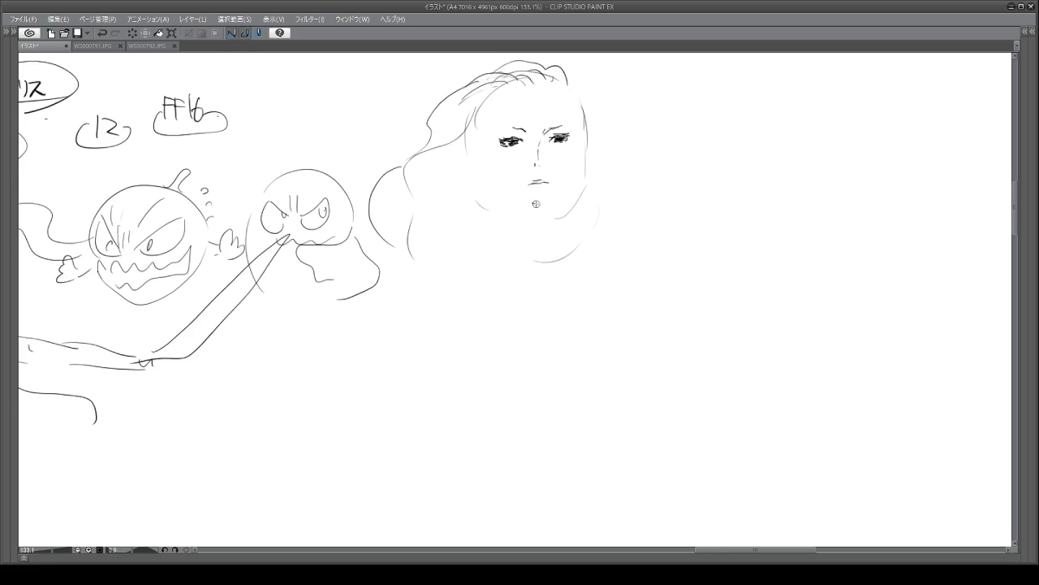
Step: Define the woman's chin, ears, earring and cheek line, and add a headband and more hair volume on top
mouse_move(540, 208)
left_mouse_down()
mouse_move(555, 200)
mouse_move(537, 215)
left_mouse_up()
left_click_drag(581, 136, 573, 154)
left_click_drag(468, 140, 471, 193)
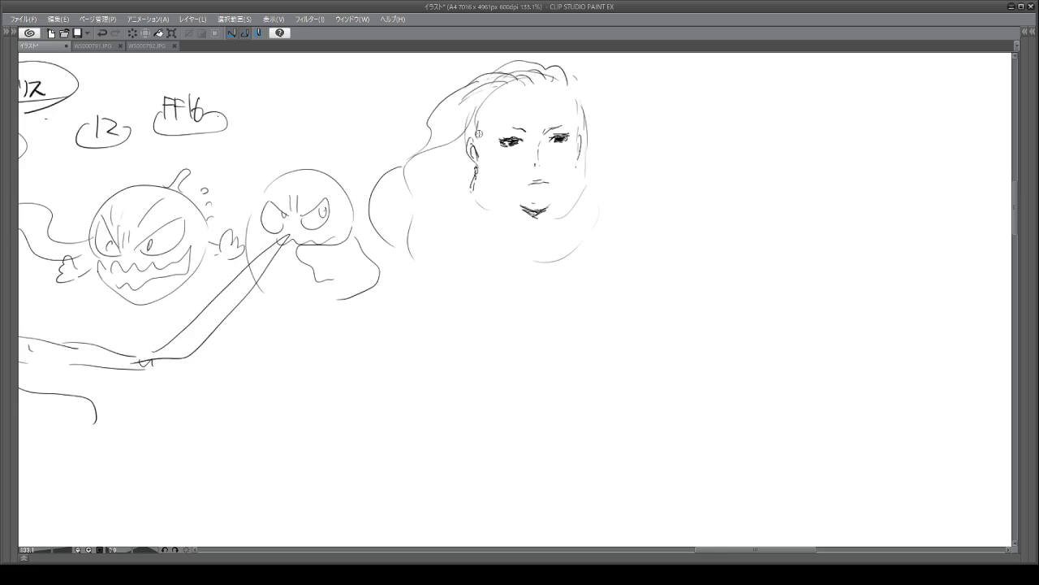
left_click_drag(482, 144, 480, 151)
left_click_drag(510, 123, 575, 122)
left_click_drag(492, 101, 483, 127)
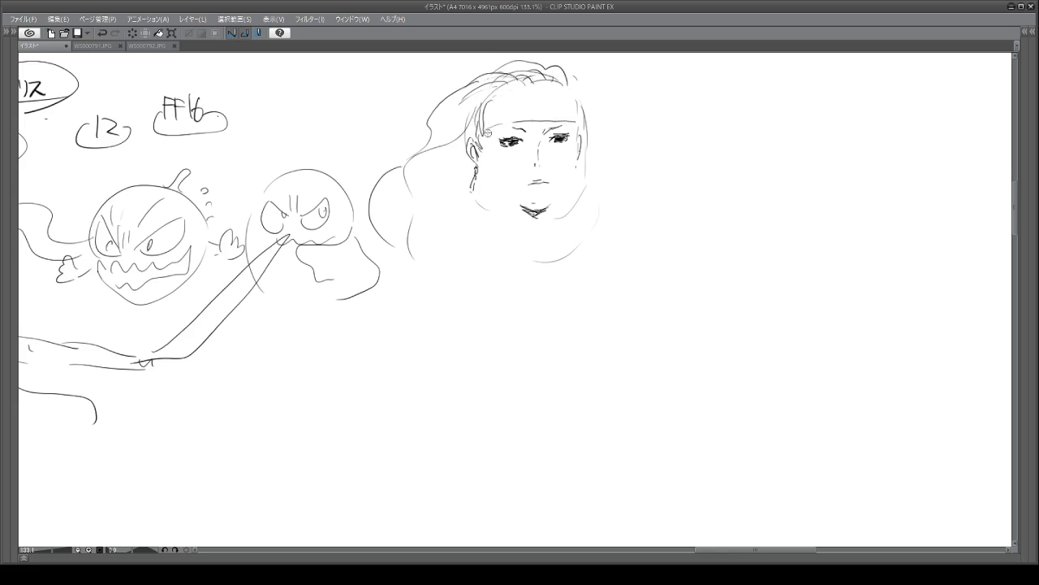
mouse_move(484, 153)
left_mouse_down()
mouse_move(474, 162)
mouse_move(485, 170)
left_mouse_up()
mouse_move(482, 78)
left_mouse_down()
mouse_move(508, 56)
mouse_move(550, 56)
mouse_move(575, 67)
mouse_move(581, 89)
left_mouse_up()
left_click_drag(577, 160, 560, 214)
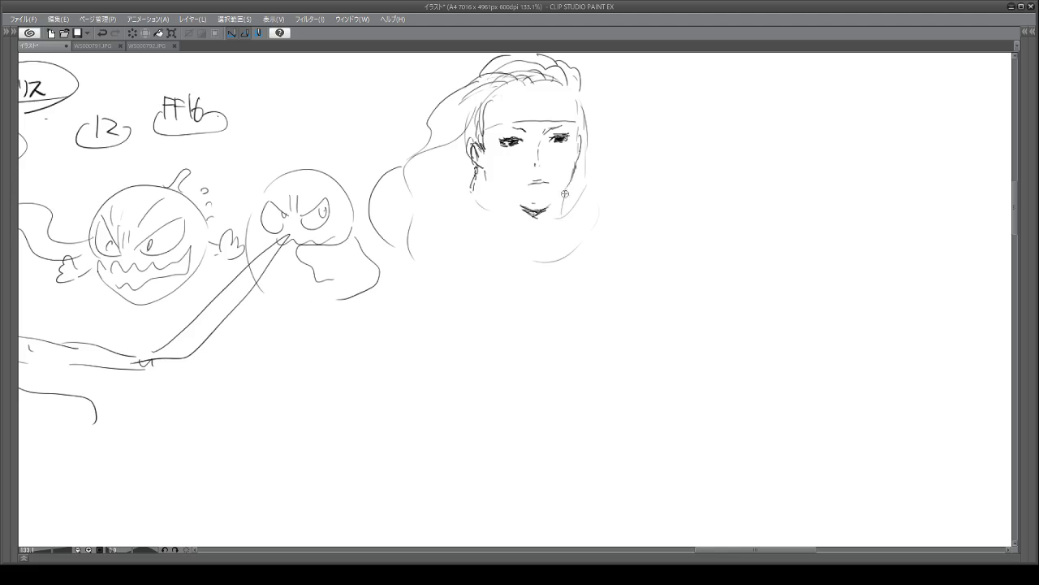
Step: Draw the woman's neck lines and the slopes running down from the neck to both shoulders
left_click_drag(496, 201, 507, 247)
left_click_drag(495, 200, 496, 243)
left_click_drag(566, 194, 564, 250)
left_click_drag(497, 237, 502, 280)
mouse_move(566, 219)
left_mouse_down()
mouse_move(573, 258)
mouse_move(445, 287)
left_mouse_up()
left_click_drag(567, 231, 609, 286)
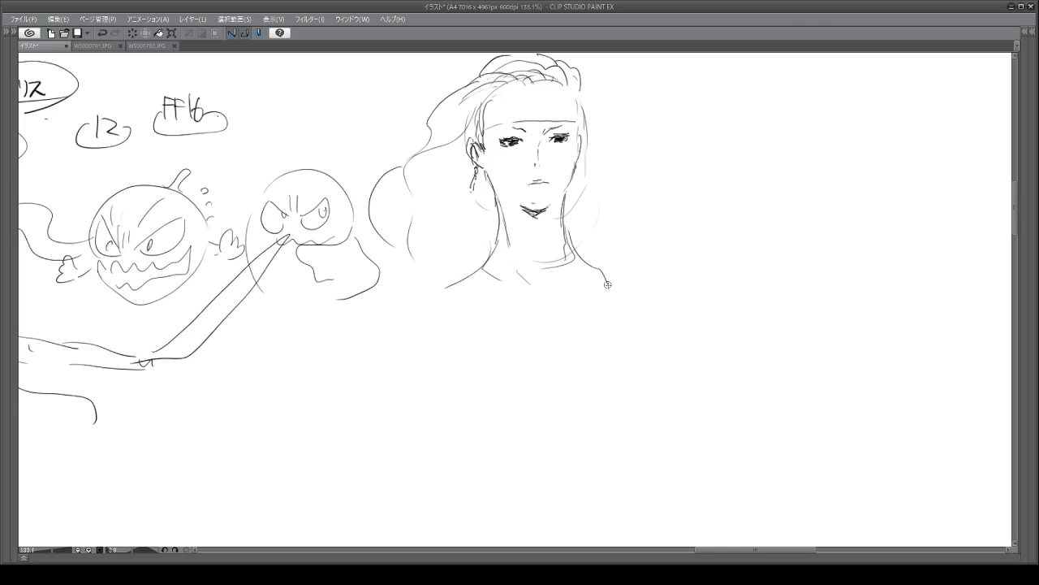
left_click_drag(497, 242, 439, 278)
left_click_drag(560, 198, 568, 243)
left_click_drag(567, 240, 595, 280)
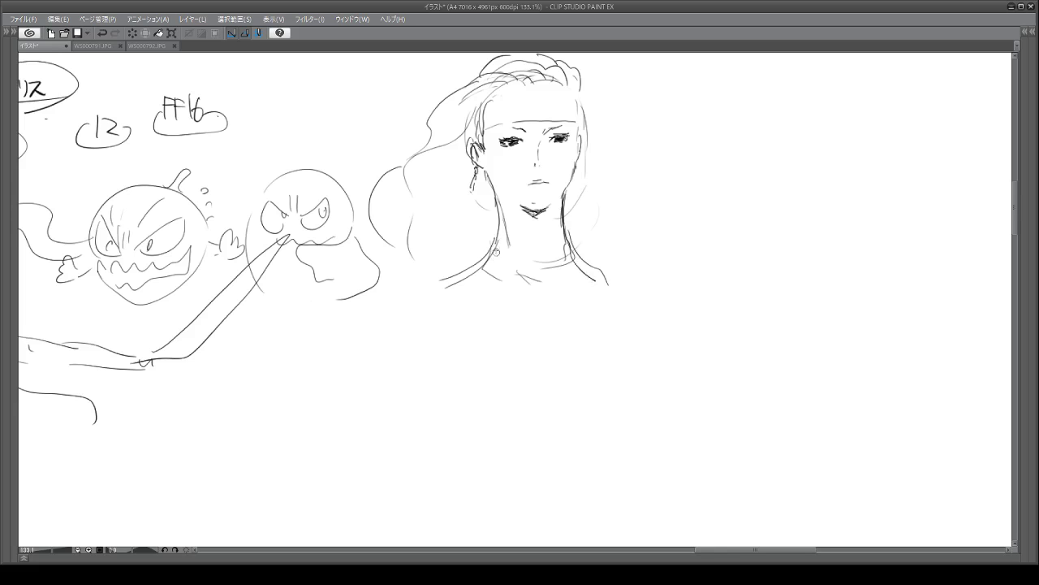
Step: Extend the shoulder contours outward, draw the collarbones and start the far armpit line
mouse_move(496, 252)
left_mouse_down()
mouse_move(439, 276)
mouse_move(383, 322)
left_mouse_up()
left_click_drag(573, 255, 637, 300)
left_click_drag(477, 286, 543, 299)
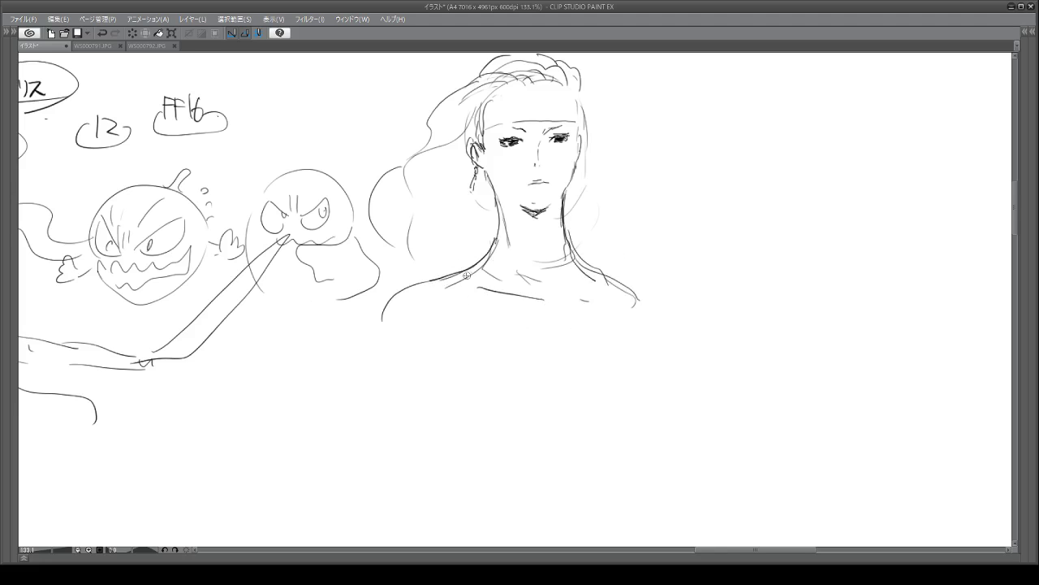
mouse_move(455, 280)
left_mouse_down()
mouse_move(476, 287)
mouse_move(432, 283)
left_mouse_up()
left_click_drag(563, 296, 592, 288)
mouse_move(460, 272)
left_mouse_down()
mouse_move(540, 290)
mouse_move(601, 264)
mouse_move(625, 273)
mouse_move(638, 310)
mouse_move(619, 345)
left_mouse_up()
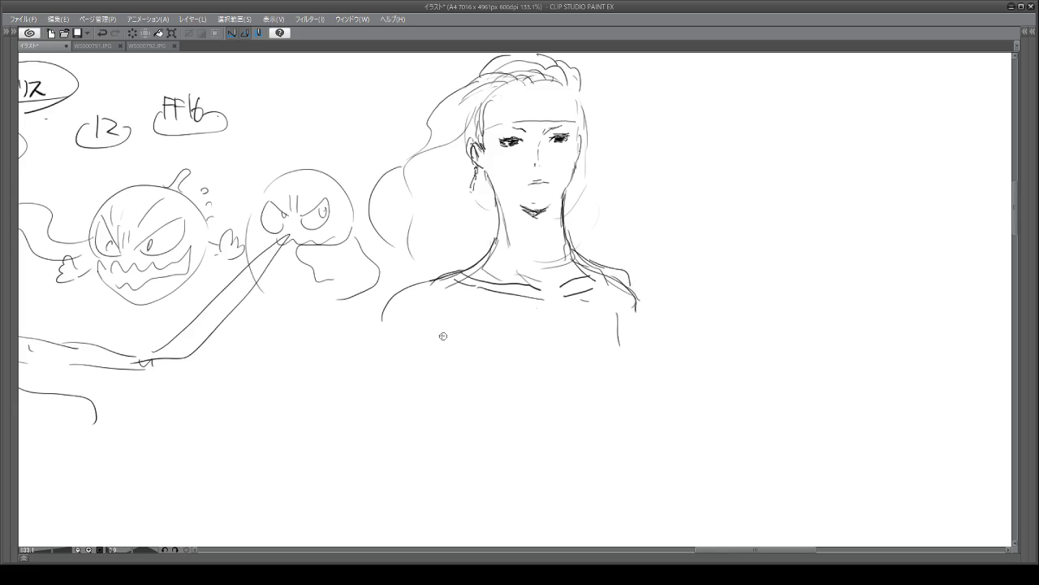
Step: Sketch both sides of the torso from the armpits around the bust to the narrowing waist
mouse_move(433, 323)
left_mouse_down()
mouse_move(423, 378)
mouse_move(446, 427)
left_mouse_up()
mouse_move(607, 315)
left_mouse_down()
mouse_move(618, 368)
mouse_move(601, 428)
left_mouse_up()
left_click_drag(436, 354, 494, 510)
left_click_drag(606, 441, 591, 492)
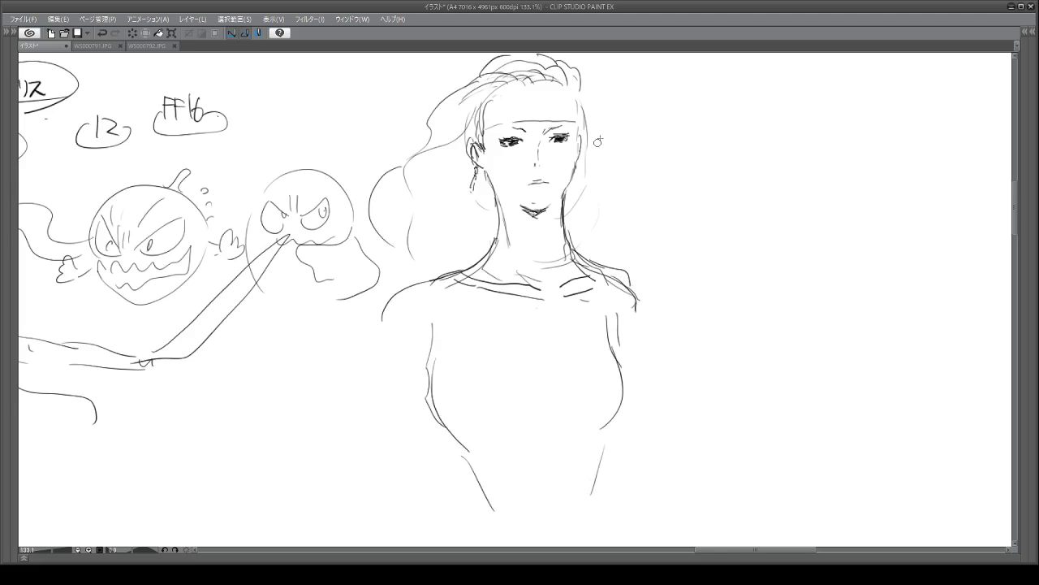
Step: Draw wavy hair falling on both sides of the neck, and the dress's diagonal neckline with a swirl ornament
mouse_move(582, 102)
left_mouse_down()
mouse_move(597, 173)
mouse_move(579, 232)
left_mouse_up()
mouse_move(581, 134)
left_mouse_down()
mouse_move(597, 165)
mouse_move(587, 237)
left_mouse_up()
left_click_drag(468, 136, 412, 277)
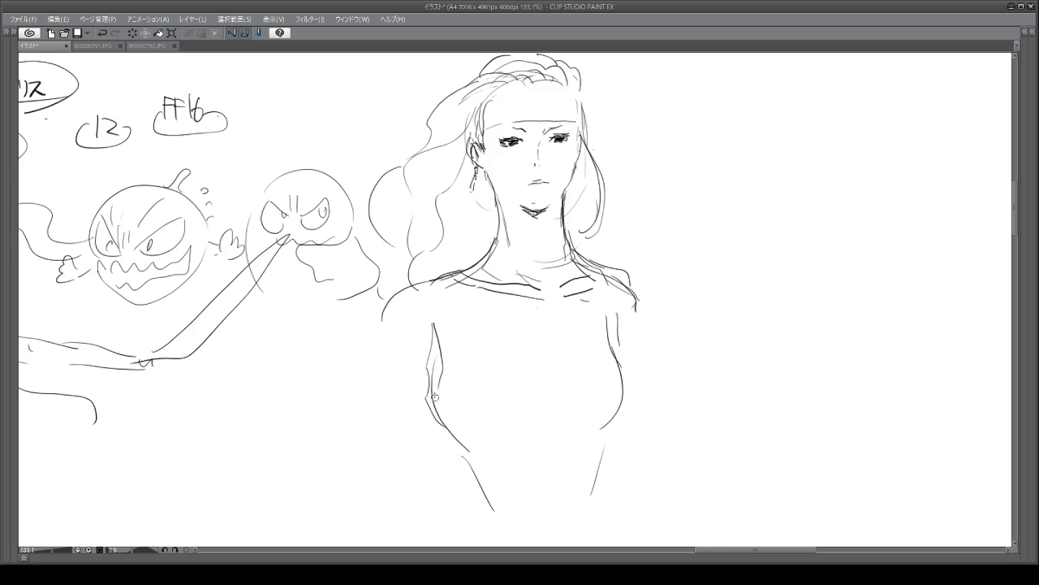
left_click_drag(572, 273, 437, 387)
mouse_move(503, 340)
left_mouse_down()
mouse_move(530, 336)
mouse_move(569, 360)
mouse_move(592, 293)
left_mouse_up()
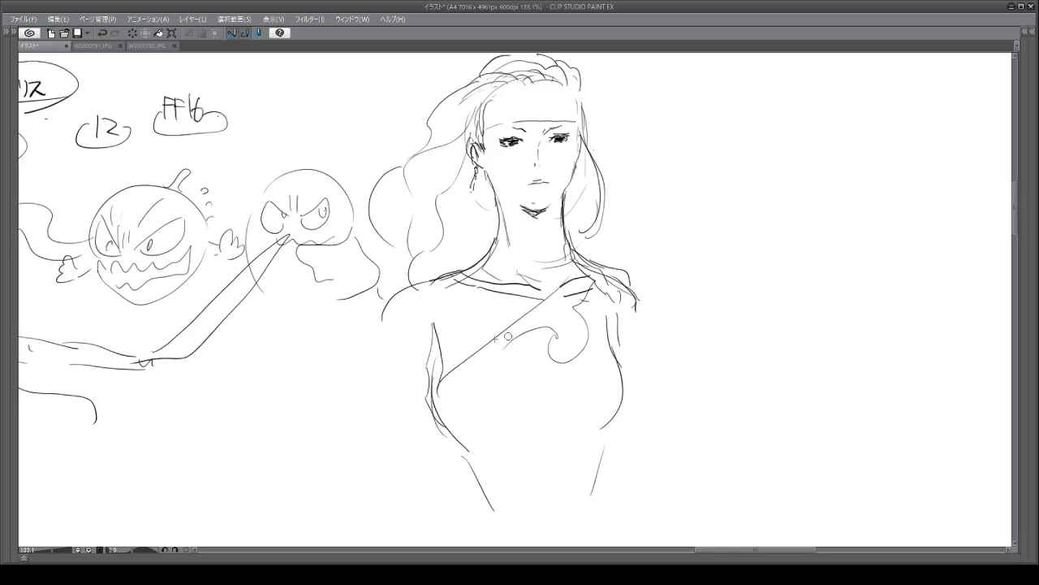
Step: Outline the near shoulder and hanging upper arm, and reinforce both waist lines
mouse_move(459, 276)
left_mouse_down()
mouse_move(435, 286)
mouse_move(375, 375)
left_mouse_up()
left_click_drag(387, 318, 388, 346)
left_click_drag(382, 357, 386, 402)
left_click_drag(437, 359, 413, 451)
left_click_drag(382, 362, 373, 456)
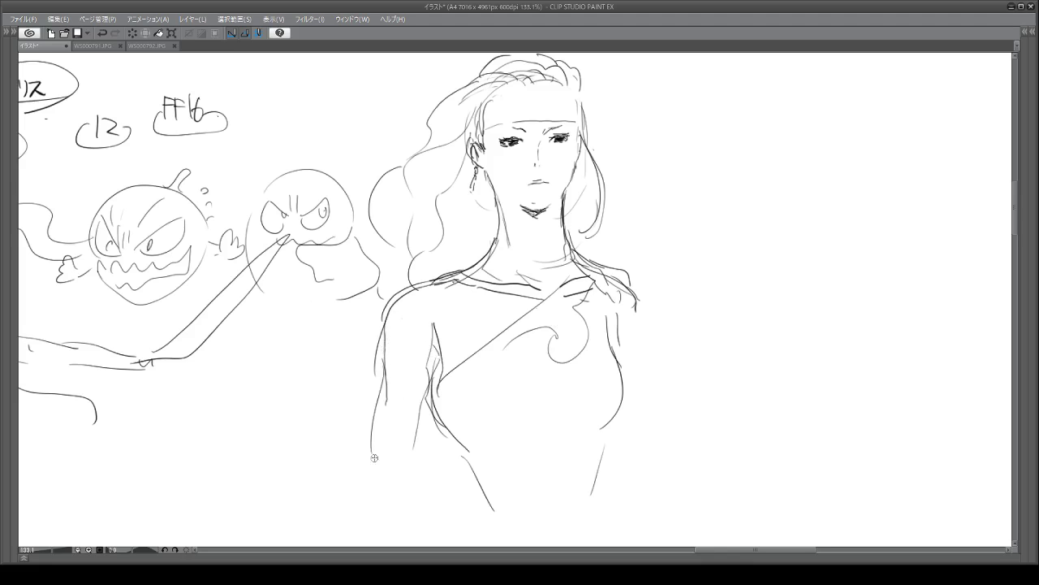
left_click_drag(439, 364, 397, 501)
left_click_drag(604, 440, 586, 493)
left_click_drag(460, 439, 491, 517)
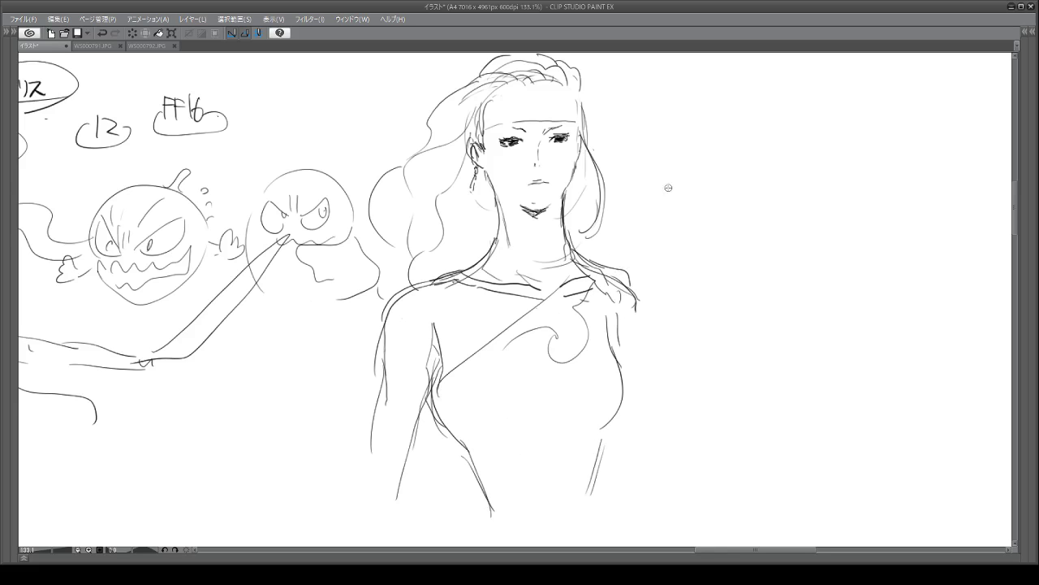
Step: Refine the jaw and the hair strands beside the face, and outline the far upper arm
left_click_drag(549, 207, 557, 197)
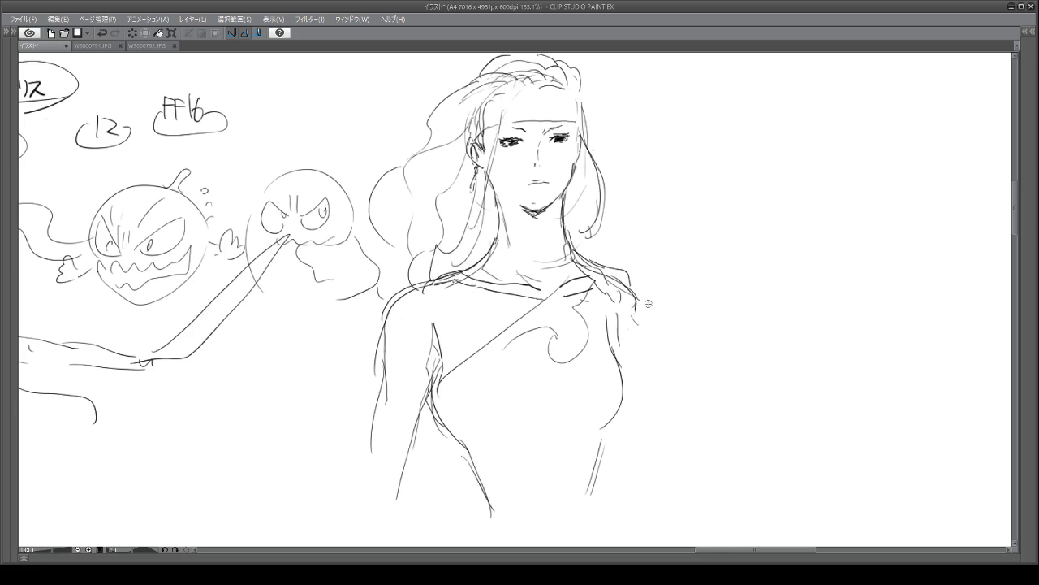
mouse_move(634, 294)
left_mouse_down()
mouse_move(638, 329)
mouse_move(622, 373)
left_mouse_up()
Step: Rework the waist contours and extend the figure down into both hips
scroll(373, 278, "down", 9)
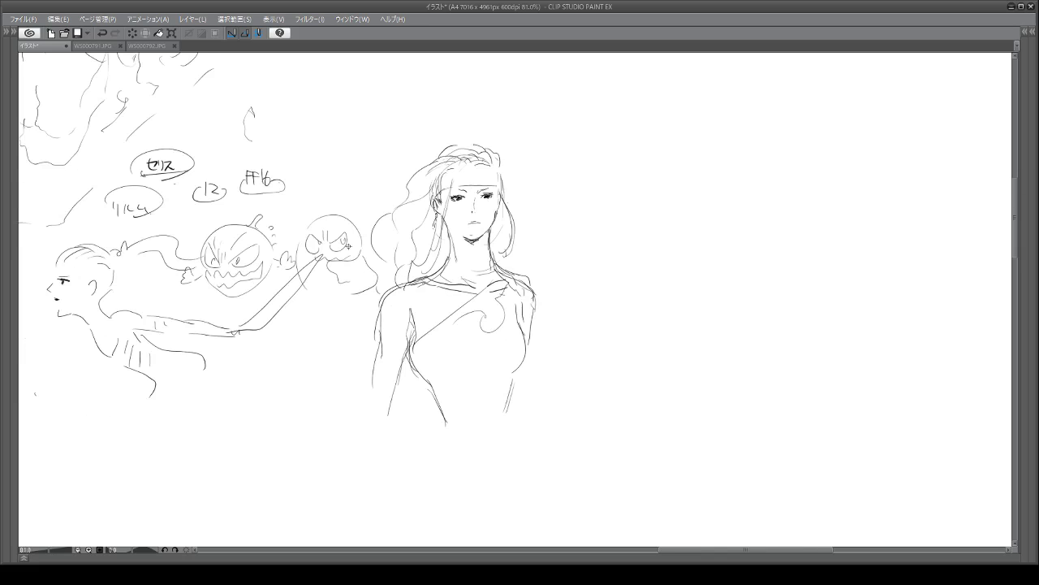
scroll(521, 372, "up", 4)
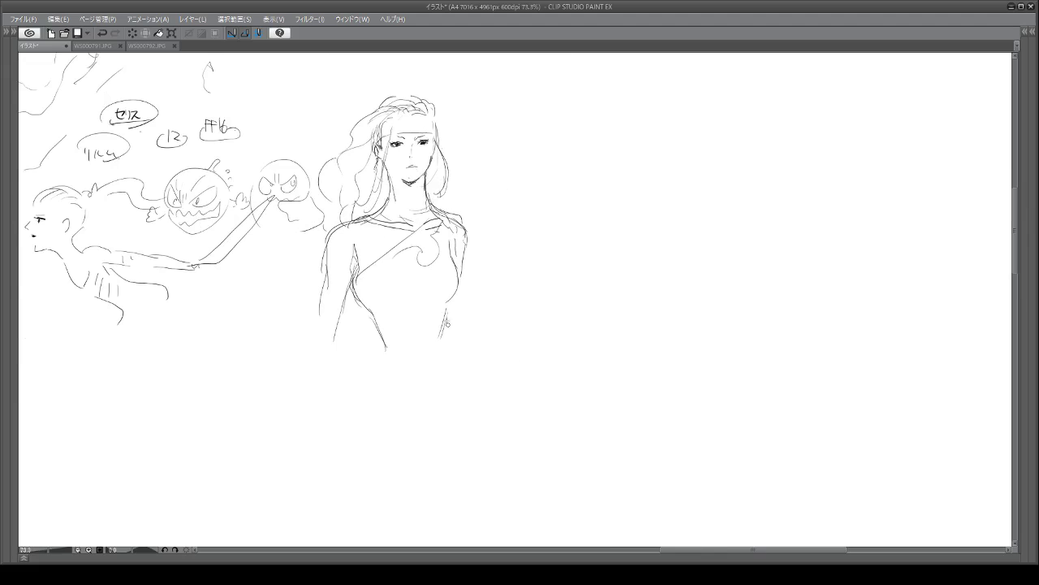
left_click_drag(450, 301, 447, 342)
left_click_drag(354, 295, 370, 317)
mouse_move(351, 278)
left_mouse_down()
mouse_move(382, 352)
mouse_move(367, 410)
left_mouse_up()
mouse_move(448, 340)
left_mouse_down()
mouse_move(454, 375)
mouse_move(441, 396)
left_mouse_up()
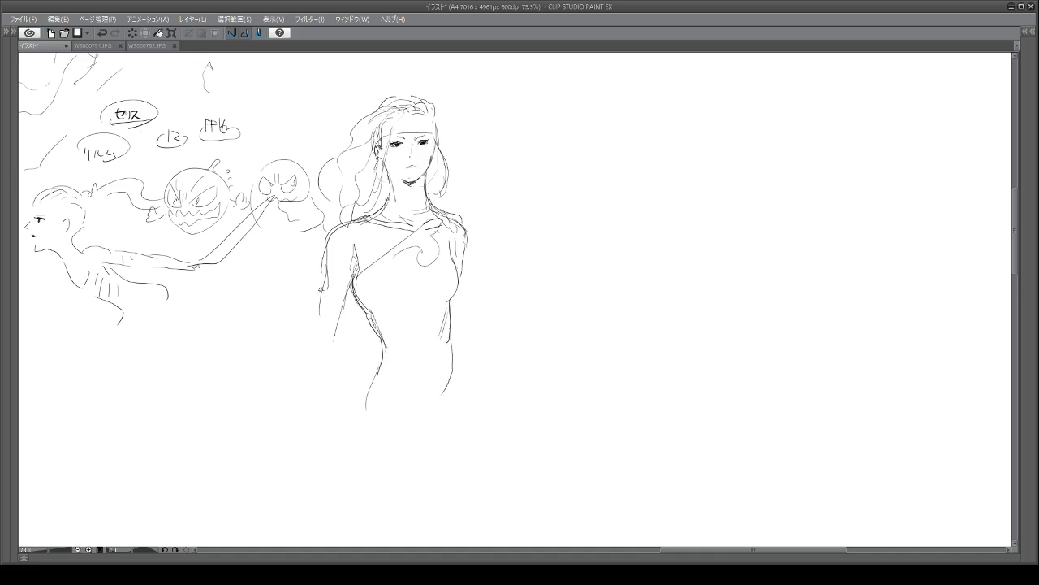
Step: Lengthen the near arm's outer line and draw the full hip curves and thighs with a fold between them
left_click_drag(321, 289, 312, 335)
mouse_move(449, 352)
left_mouse_down()
mouse_move(457, 372)
mouse_move(430, 453)
left_mouse_up()
left_click_drag(418, 415, 422, 456)
mouse_move(376, 368)
left_mouse_down()
mouse_move(357, 417)
mouse_move(371, 469)
mouse_move(385, 493)
left_mouse_up()
mouse_move(431, 433)
left_mouse_down()
mouse_move(443, 458)
mouse_move(437, 504)
left_mouse_up()
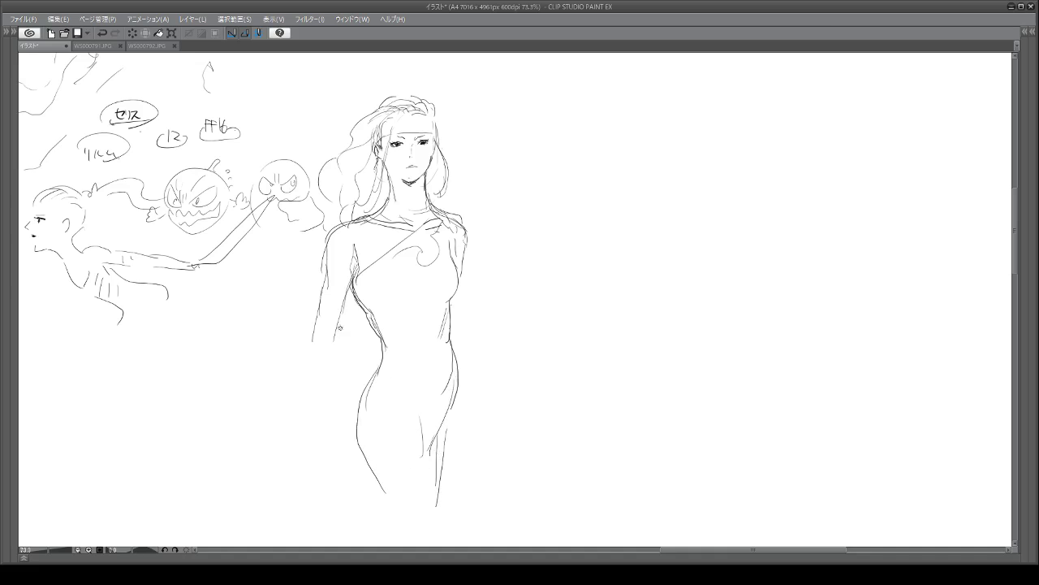
Step: Redraw the near arm's outlines slimmer and erase the old stray arm lines
left_click_drag(332, 253, 320, 329)
left_click_drag(356, 285, 344, 346)
left_click_drag(329, 261, 320, 327)
key("e")
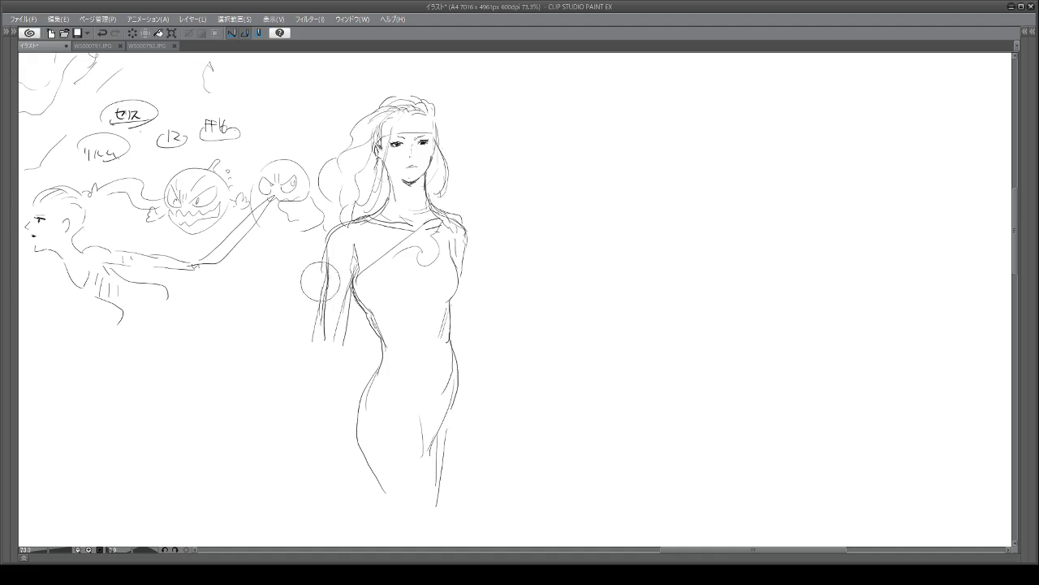
mouse_move(318, 279)
left_mouse_down()
mouse_move(311, 355)
mouse_move(334, 356)
left_mouse_up()
key("ctrl+z")
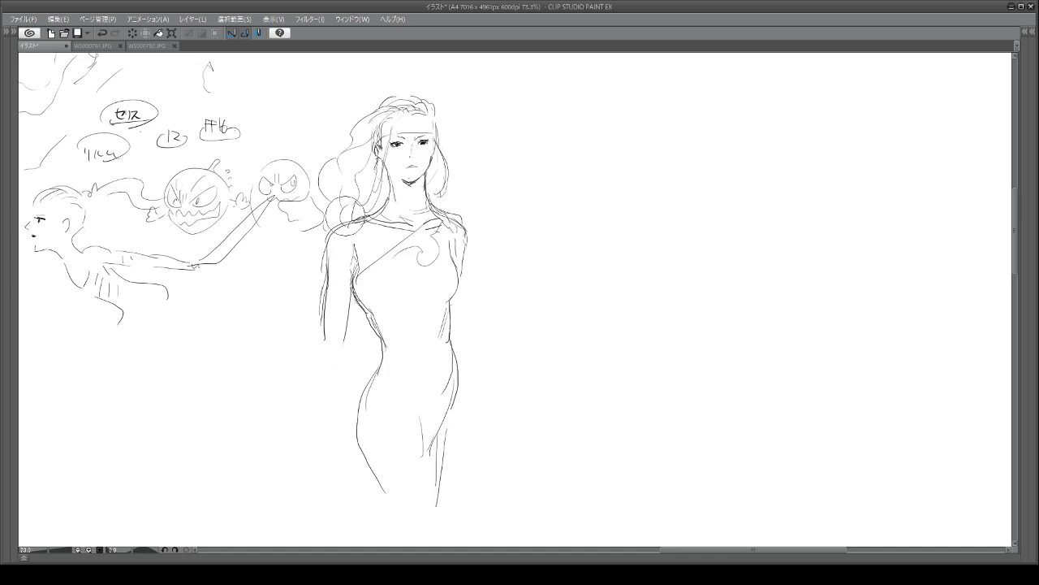
Step: Draw the near forearm and hand, and add an ornamental band above the elbow
mouse_move(362, 266)
left_mouse_down()
mouse_move(340, 349)
mouse_move(317, 365)
mouse_move(341, 368)
mouse_move(313, 401)
left_mouse_up()
mouse_move(327, 295)
left_mouse_down()
mouse_move(337, 327)
mouse_move(342, 316)
mouse_move(342, 356)
mouse_move(329, 423)
mouse_move(309, 400)
mouse_move(302, 439)
mouse_move(328, 431)
mouse_move(307, 449)
left_mouse_up()
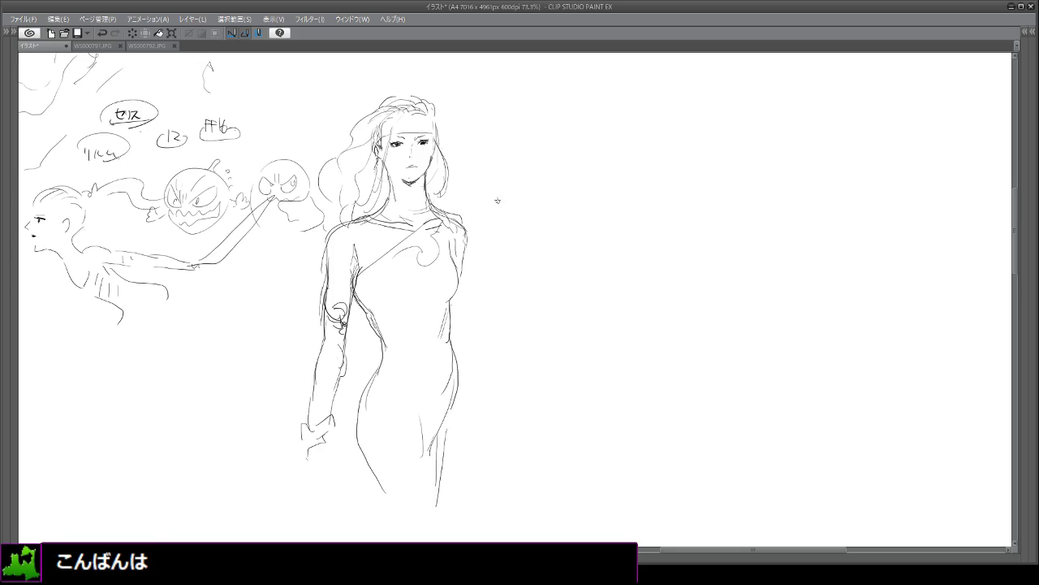
Step: Clean up the overlapping lines at the bust side, redraw the waist-to-hip contour and define the crotch and inner thigh
key("e")
mouse_move(357, 276)
left_mouse_down()
mouse_move(357, 305)
mouse_move(367, 264)
mouse_move(377, 371)
mouse_move(356, 404)
mouse_move(359, 446)
left_mouse_up()
left_click_drag(432, 412, 430, 438)
left_click_drag(458, 385, 441, 450)
mouse_move(422, 388)
left_mouse_down()
mouse_move(418, 416)
mouse_move(440, 463)
left_mouse_up()
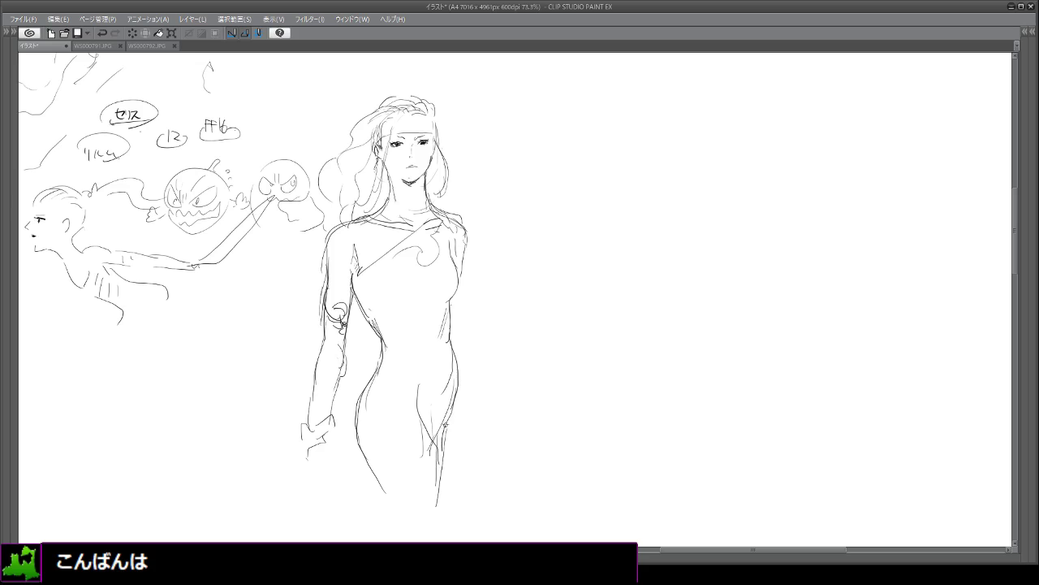
Step: Extend both thigh contours down toward the knees and add a wavy lock of hair behind the near arm
left_click_drag(446, 422, 445, 499)
left_click_drag(435, 455, 441, 533)
mouse_move(357, 411)
left_mouse_down()
mouse_move(361, 452)
mouse_move(401, 534)
left_mouse_up()
left_click_drag(443, 479, 449, 529)
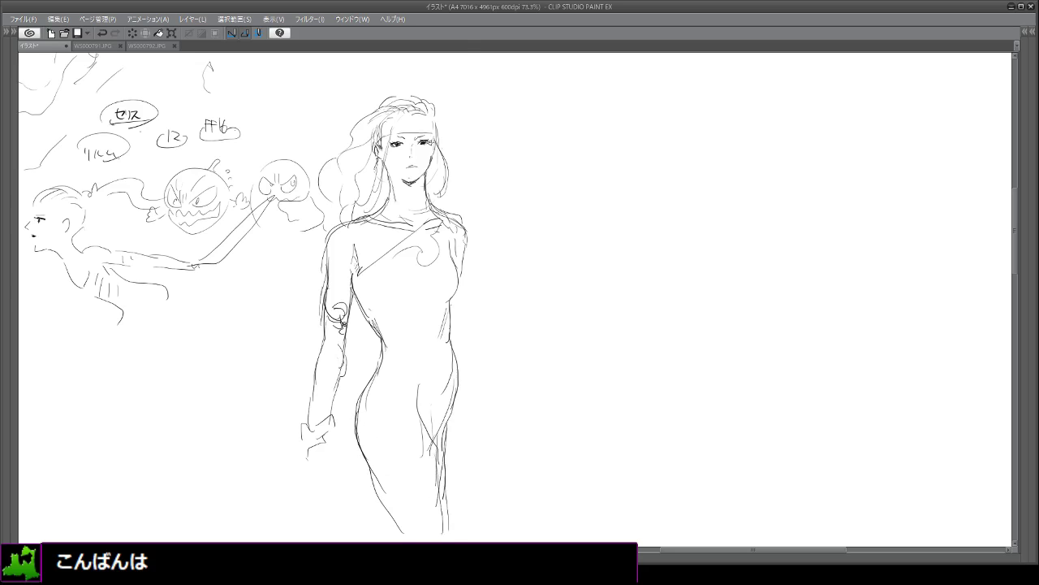
mouse_move(329, 215)
left_mouse_down()
mouse_move(299, 288)
mouse_move(320, 306)
left_mouse_up()
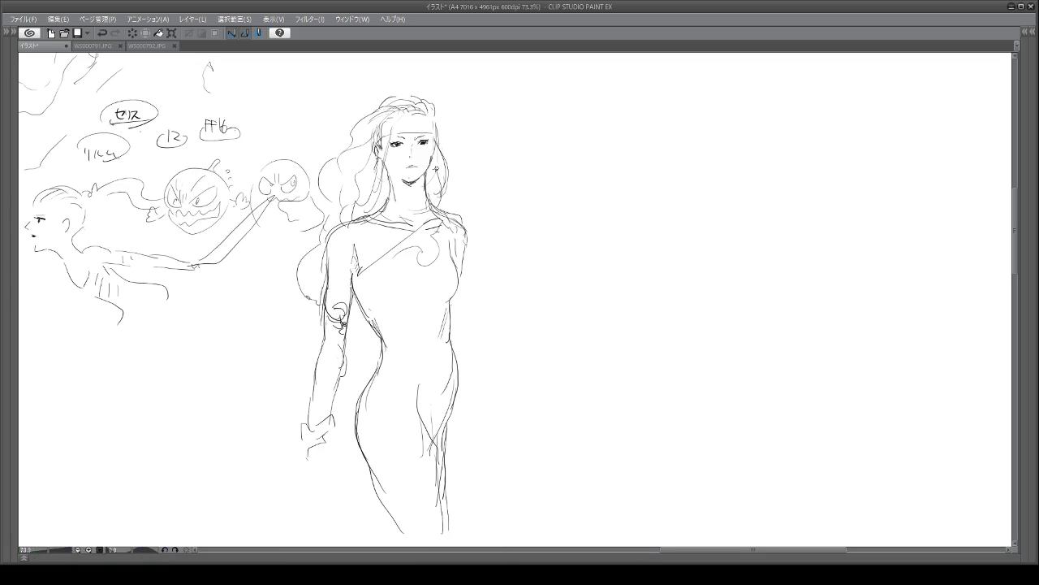
Step: Draw the cape's long outlines sweeping downward on both sides of the standing woman
left_click_drag(371, 277, 373, 279)
left_click_drag(321, 308, 220, 526)
left_click_drag(286, 429, 248, 539)
left_click_drag(465, 305, 522, 486)
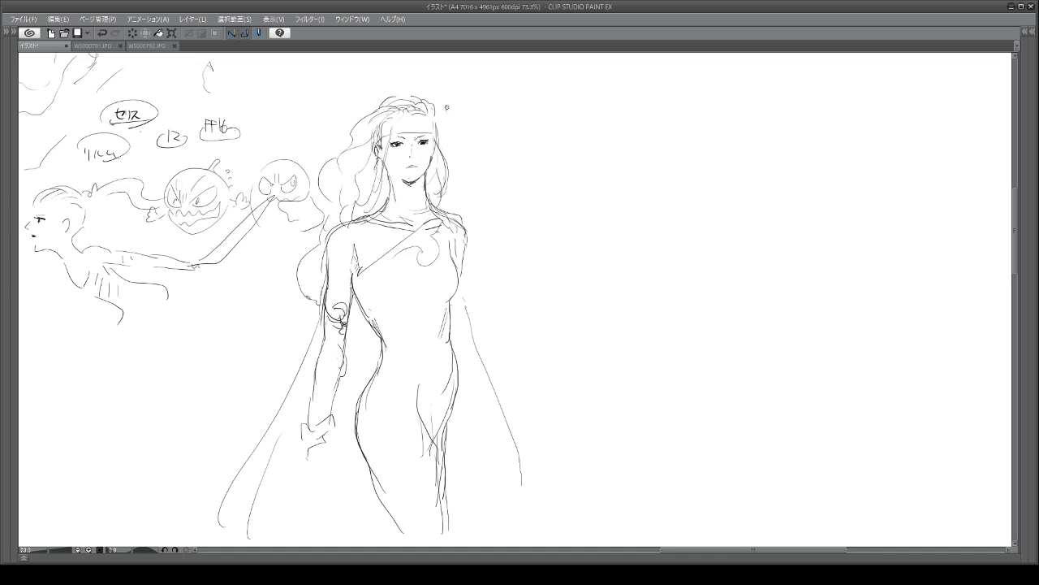
Step: Firm up the headband line and draw the curved undersides of the bust
left_click_drag(385, 138, 434, 130)
mouse_move(451, 286)
left_mouse_down()
mouse_move(401, 305)
mouse_move(407, 298)
mouse_move(451, 357)
mouse_move(447, 381)
left_mouse_up()
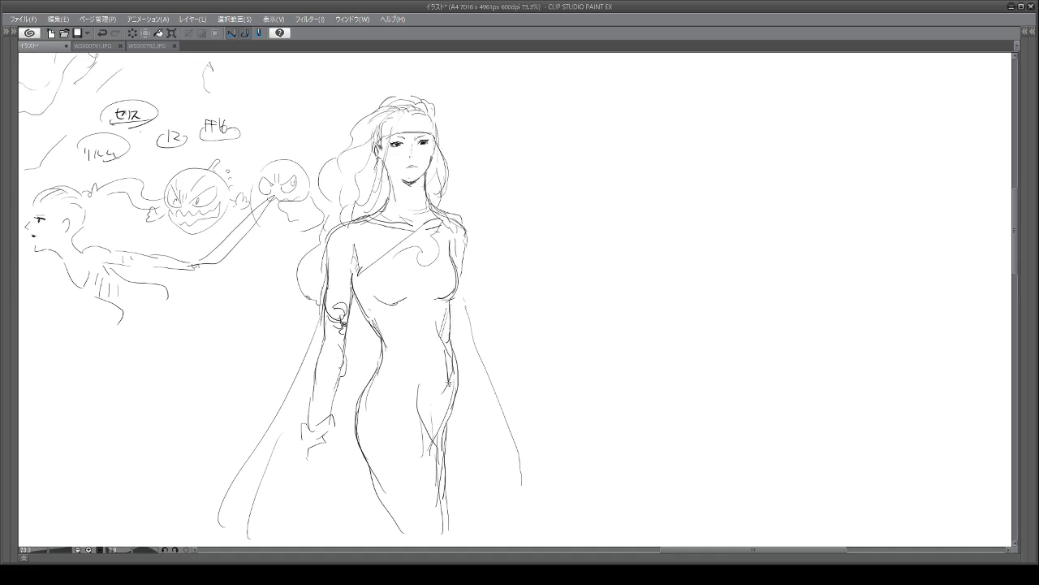
Step: Erase the overlapping lines at the far hip and redraw the contour from the waist down to the thigh
key("e")
left_click_drag(447, 341, 455, 407)
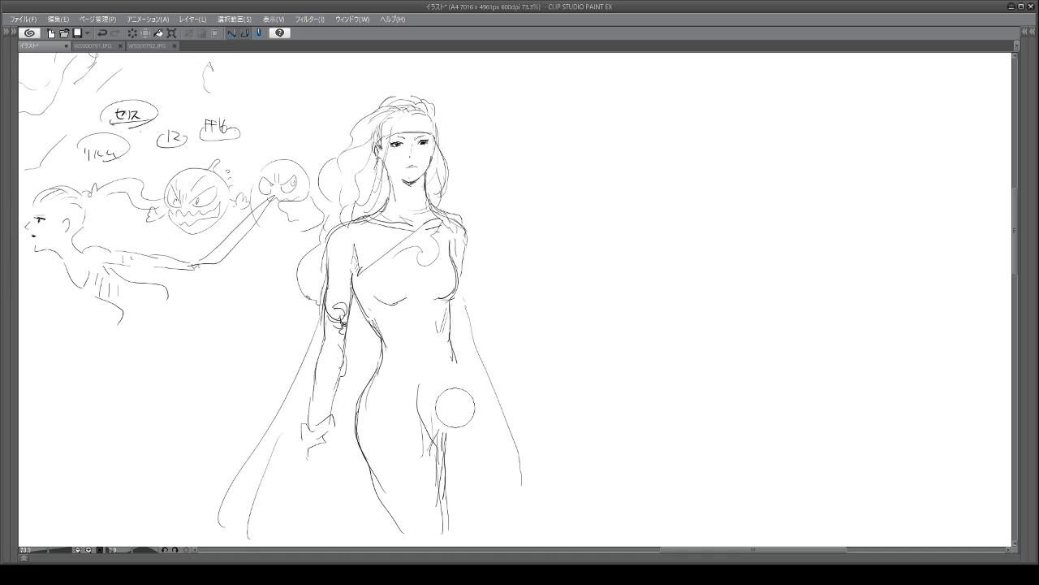
key("p")
mouse_move(436, 334)
left_mouse_down()
mouse_move(456, 415)
mouse_move(440, 452)
mouse_move(453, 463)
mouse_move(445, 520)
left_mouse_up()
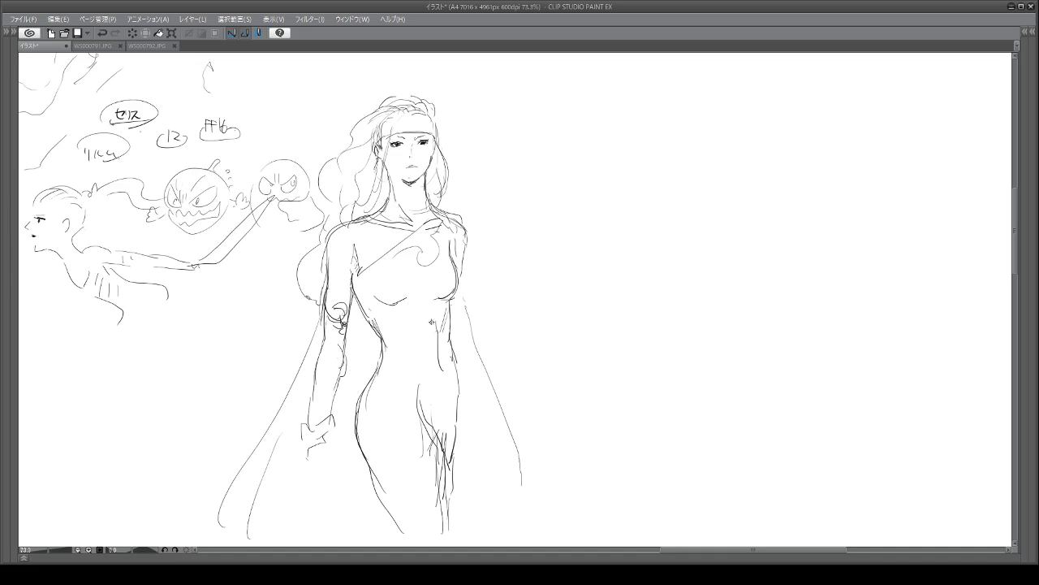
Step: Draw the near hand's fingers gripping a sword, with its hilt behind the wrist and its blade angled downward
left_click_drag(305, 447, 297, 473)
mouse_move(327, 431)
left_mouse_down()
mouse_move(322, 464)
mouse_move(334, 467)
mouse_move(305, 476)
mouse_move(322, 490)
left_mouse_up()
mouse_move(300, 443)
left_mouse_down()
mouse_move(280, 417)
mouse_move(275, 430)
mouse_move(307, 464)
mouse_move(345, 477)
left_mouse_up()
mouse_move(344, 469)
left_mouse_down()
mouse_move(354, 504)
mouse_move(345, 520)
mouse_move(373, 543)
left_mouse_up()
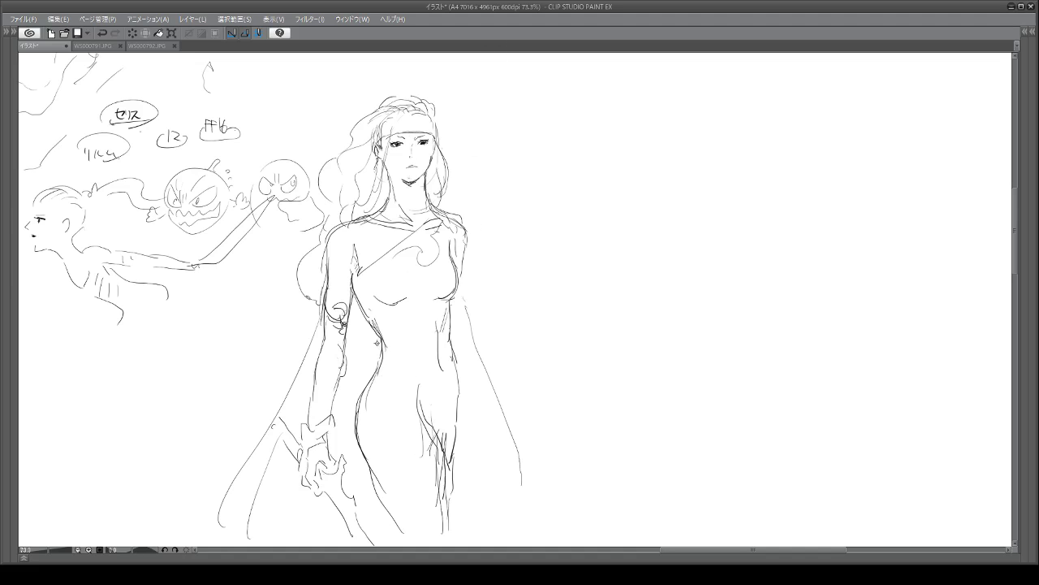
Step: Draw the skirt's curved hem across the thigh and a diagonal crease at the crotch, cleaning up the old line there
mouse_move(383, 490)
left_mouse_down()
mouse_move(422, 491)
mouse_move(439, 513)
left_mouse_up()
left_click_drag(399, 369, 424, 416)
key("e")
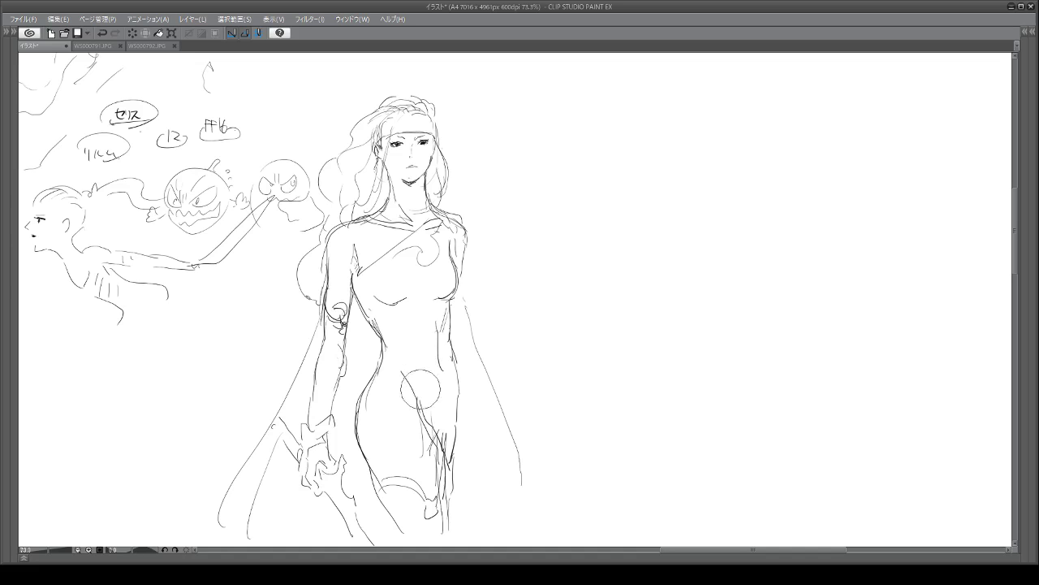
Step: Draw a scrolled ornamental edge along the waist and a pointed, curling ornament on the far shoulder
key("p")
left_click_drag(381, 323, 431, 356)
mouse_move(451, 200)
left_mouse_down()
mouse_move(485, 192)
mouse_move(517, 203)
mouse_move(492, 215)
left_mouse_up()
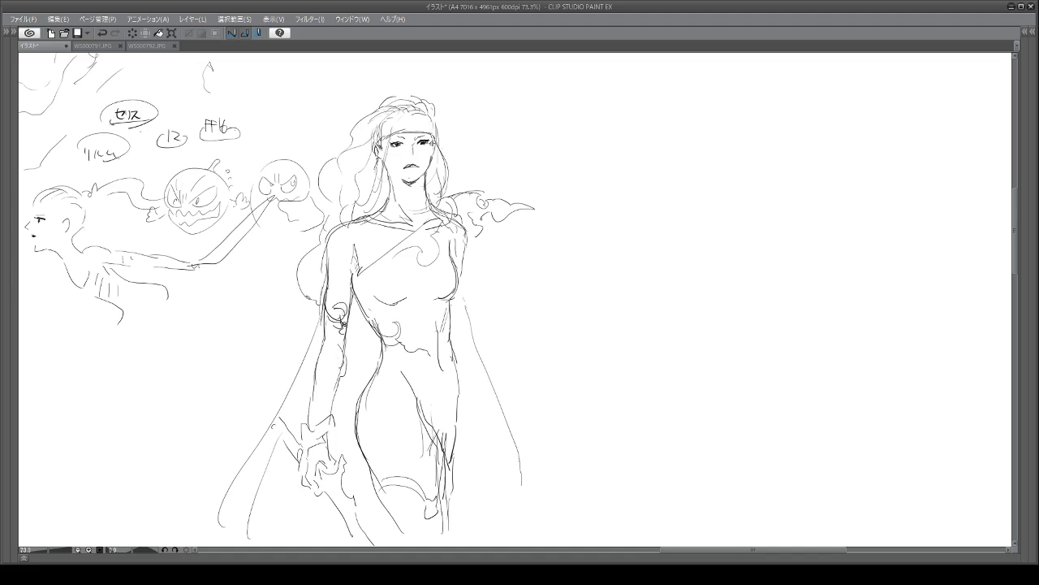
Step: Add hair strands beside the far cheek and a second contour with short hatching along the cape's far edge
left_click_drag(437, 133, 452, 169)
left_click_drag(467, 324, 518, 479)
left_click_drag(531, 510, 528, 520)
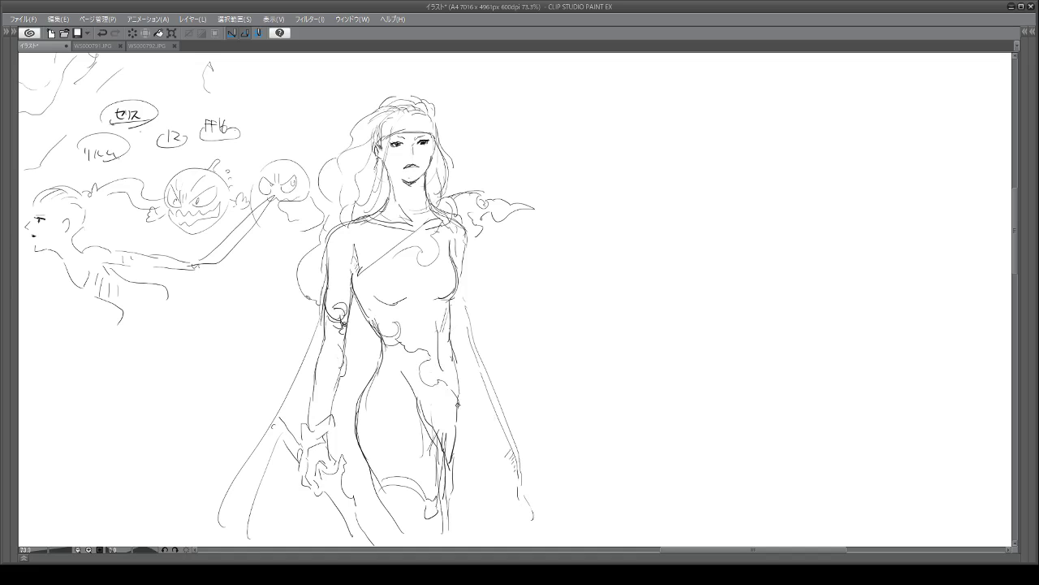
Step: Extend the scrolled waist ornament to the far hip and outline a high collar around the neck
left_click_drag(457, 404, 445, 386)
left_click_drag(415, 202, 420, 226)
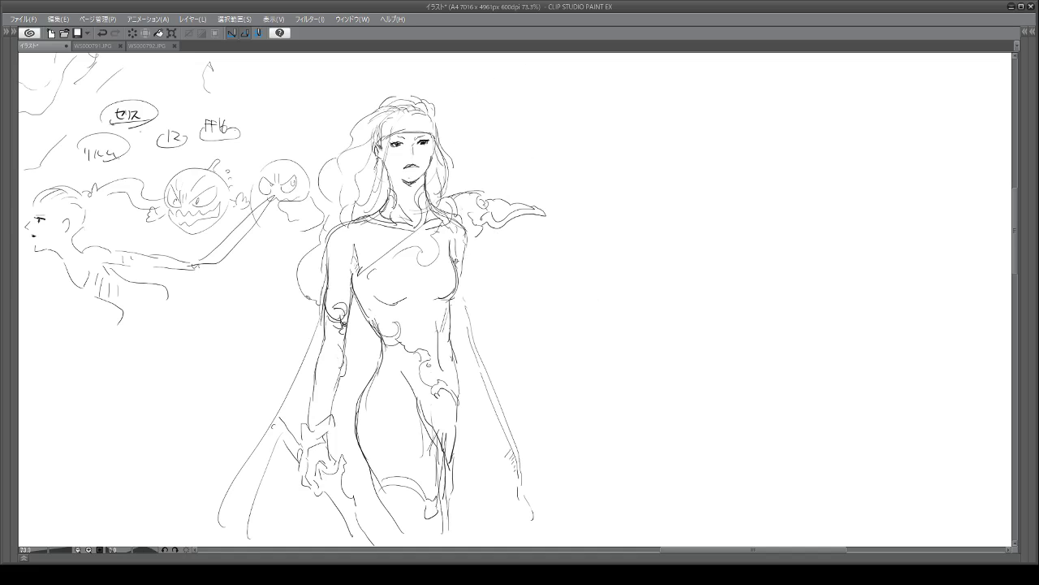
Step: Draw the far arm hanging beside the body, ending in a hand with loosely curled fingers in front of the cape
left_click_drag(465, 235, 460, 299)
left_click_drag(458, 336, 473, 380)
left_click_drag(486, 418, 492, 445)
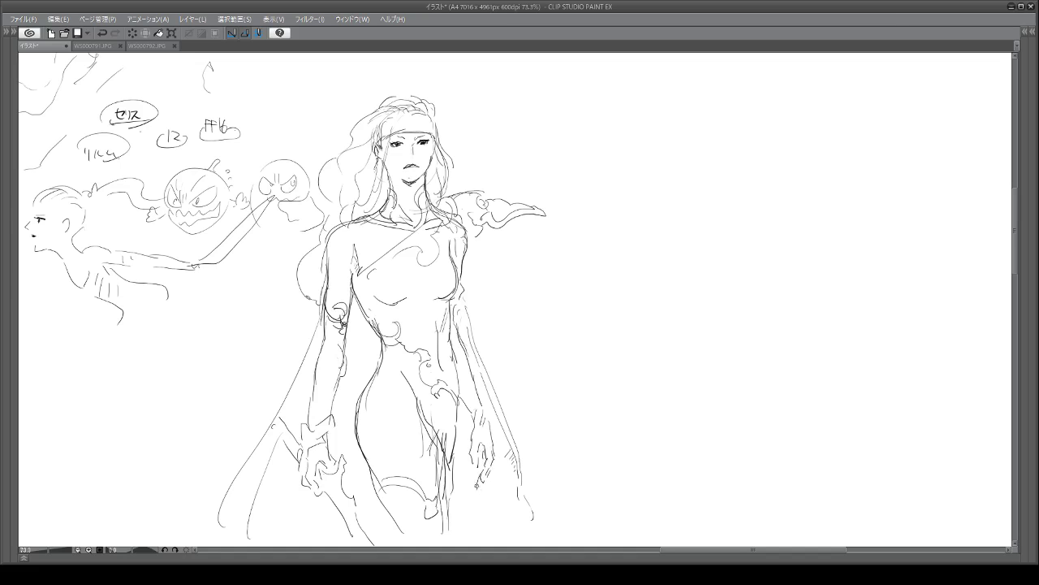
Step: Add swirling scrollwork across the bodice's bust and strengthen the lines at the far armpit and near forearm
left_click_drag(420, 107, 435, 176)
left_click_drag(458, 271, 452, 291)
mouse_move(400, 247)
left_mouse_down()
mouse_move(363, 298)
mouse_move(394, 313)
left_mouse_up()
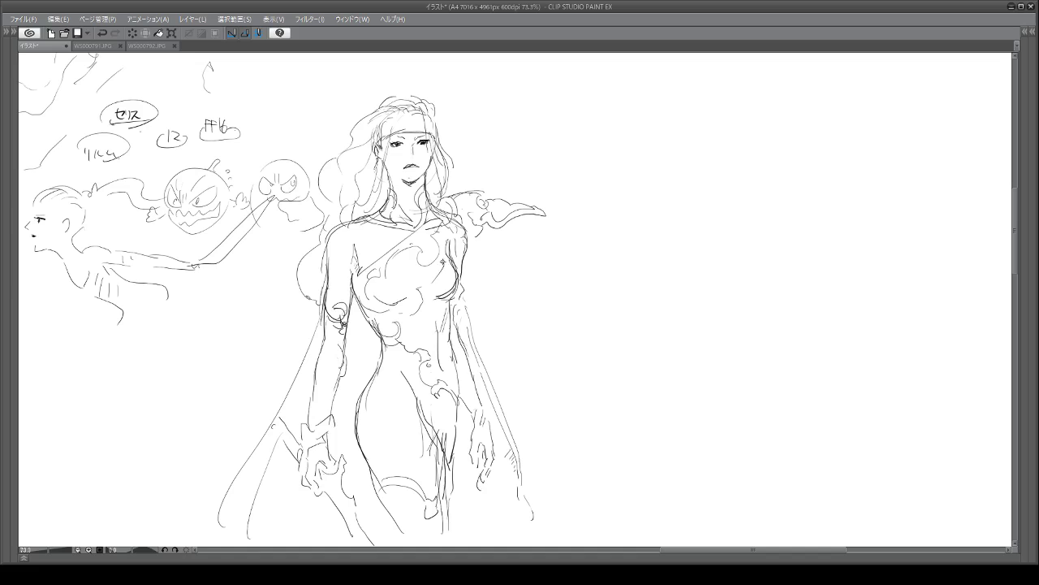
left_click_drag(447, 274, 433, 282)
left_click_drag(321, 346, 313, 396)
Step: Retouch the near eye and nose, undo the unwanted strokes, and add fine strands to the hair
key("e")
key("ctrl+z")
key("e")
left_click_drag(407, 157, 410, 160)
key("ctrl+z")
key("ctrl+z")
key("ctrl+z")
left_click_drag(398, 115, 406, 105)
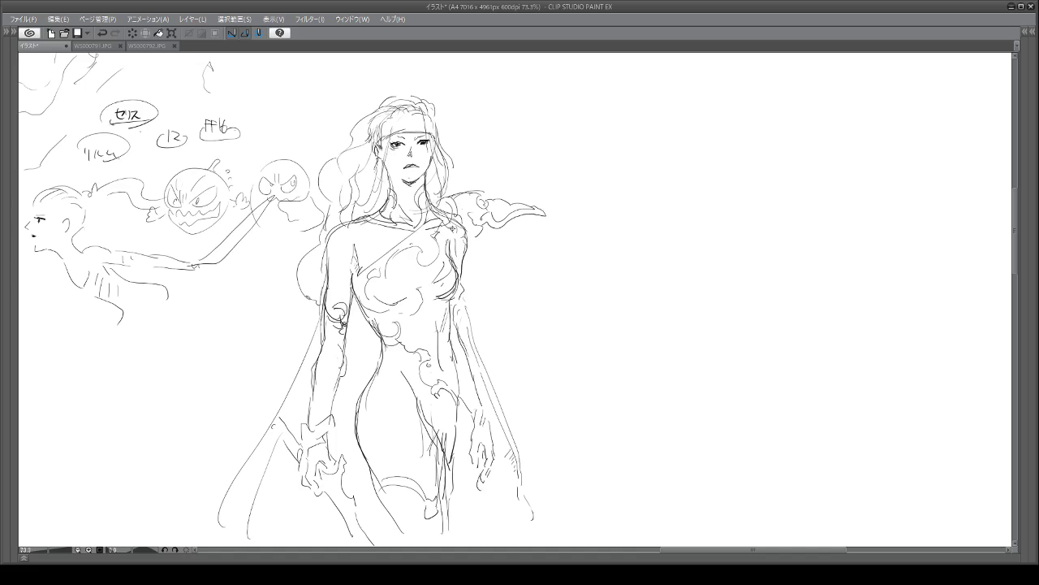
Step: Add a new layer and place it directly beneath the line art layer
key("Tab")
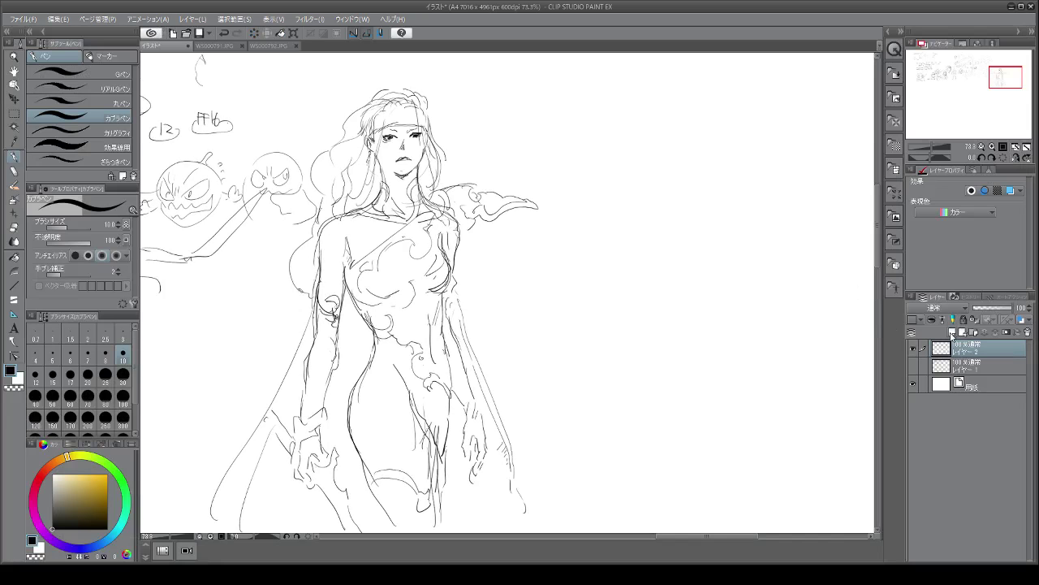
left_click(954, 333)
left_click_drag(972, 350, 972, 372)
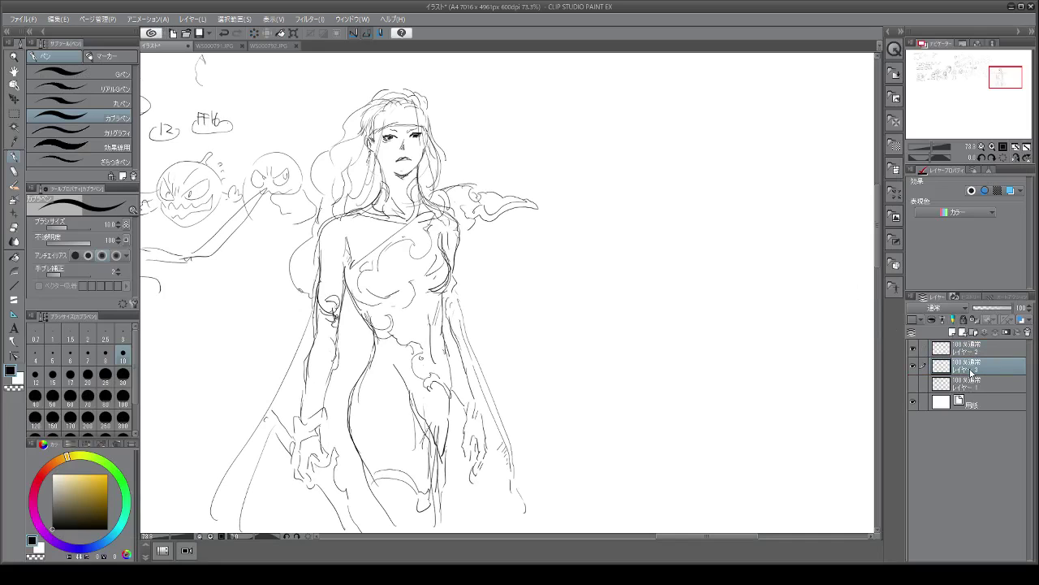
Step: Block in a pale yellow background behind the woman with a size 300 brush
left_click_drag(73, 481, 69, 478)
left_click(123, 421)
mouse_move(349, 89)
left_mouse_down()
mouse_move(374, 268)
mouse_move(439, 235)
mouse_move(268, 166)
mouse_move(381, 431)
mouse_move(342, 244)
mouse_move(398, 341)
mouse_move(495, 290)
mouse_move(475, 93)
mouse_move(303, 429)
mouse_move(285, 525)
mouse_move(533, 344)
mouse_move(557, 47)
mouse_move(243, 90)
mouse_move(214, 485)
mouse_move(575, 135)
mouse_move(580, 527)
left_mouse_up()
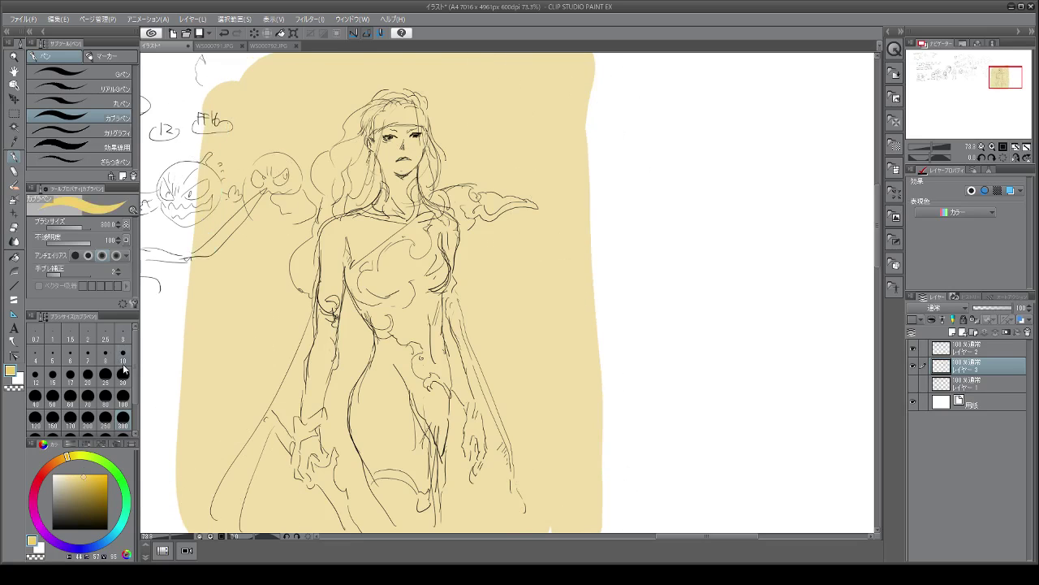
Step: Reduce the brush size to 30 and paint the bodice golden yellow down to the far hip
left_click(123, 357)
left_click(105, 375)
left_click(122, 374)
mouse_move(431, 226)
left_mouse_down()
mouse_move(425, 271)
mouse_move(434, 246)
mouse_move(414, 270)
mouse_move(428, 250)
mouse_move(403, 261)
mouse_move(410, 241)
mouse_move(388, 252)
mouse_move(408, 243)
mouse_move(398, 259)
mouse_move(408, 255)
mouse_move(389, 252)
mouse_move(370, 272)
mouse_move(385, 293)
mouse_move(428, 266)
mouse_move(442, 401)
mouse_move(430, 323)
mouse_move(400, 329)
left_mouse_up()
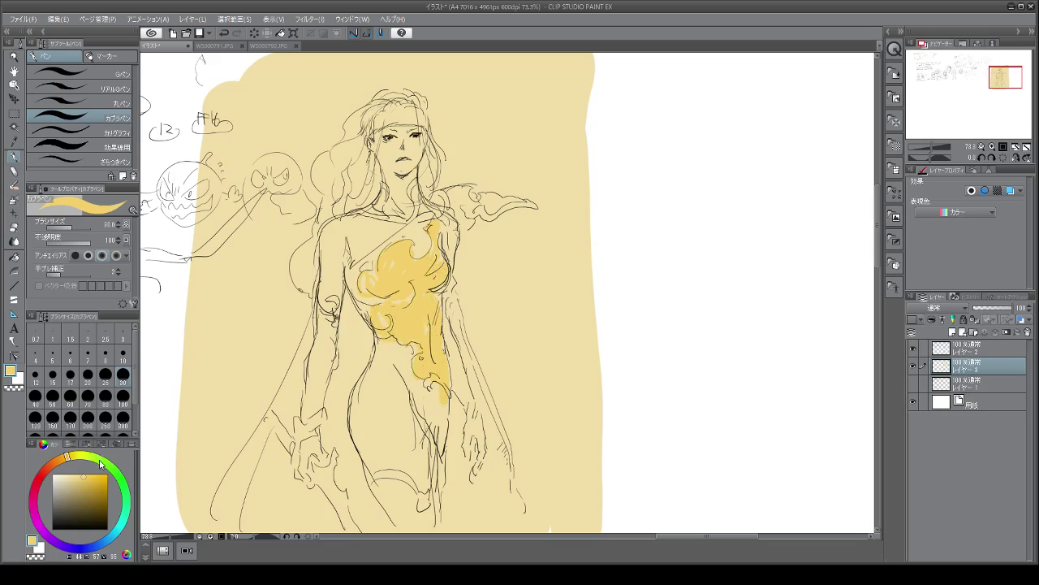
Step: Paint the skirt light green and the stocking below its hem dark grey-green
left_click(98, 458)
left_click(78, 481)
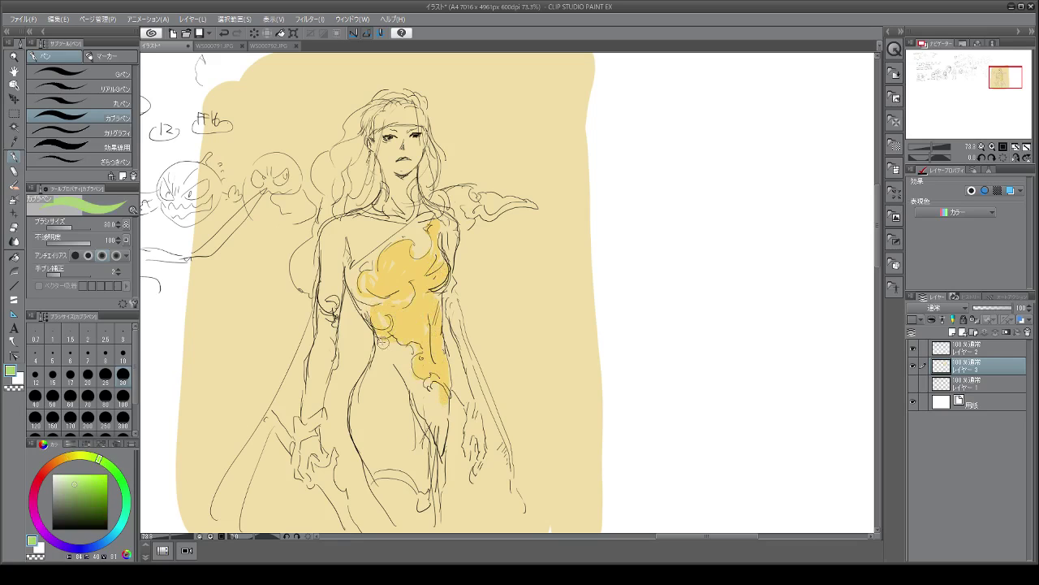
mouse_move(381, 345)
left_mouse_down()
mouse_move(390, 363)
mouse_move(410, 359)
mouse_move(438, 429)
mouse_move(421, 439)
mouse_move(429, 487)
mouse_move(398, 375)
mouse_move(354, 389)
mouse_move(359, 460)
mouse_move(411, 475)
mouse_move(389, 373)
mouse_move(364, 381)
mouse_move(359, 447)
mouse_move(377, 461)
mouse_move(399, 451)
mouse_move(410, 421)
left_mouse_up()
left_click(62, 498)
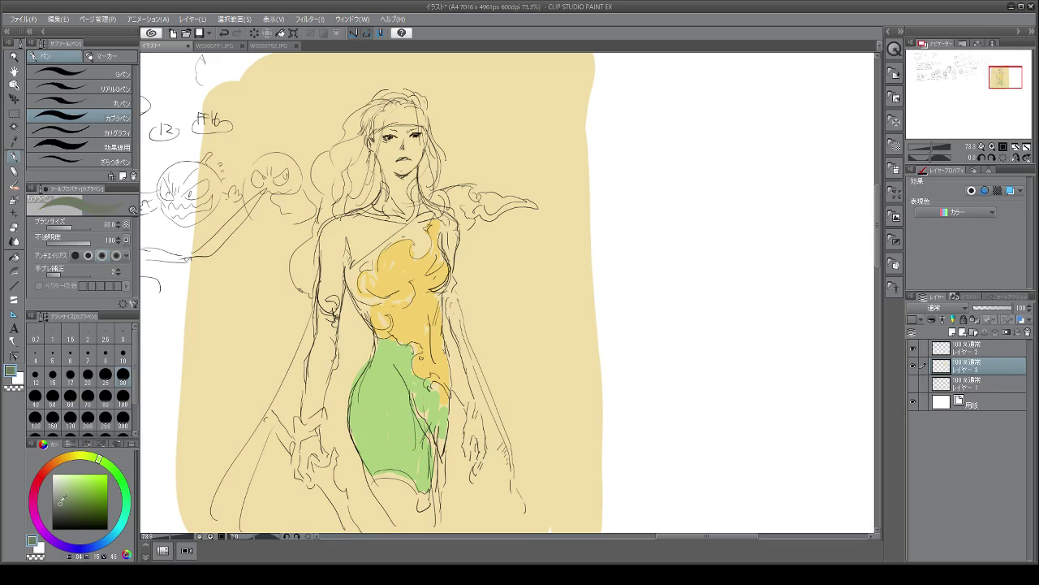
mouse_move(392, 498)
left_mouse_down()
mouse_move(380, 477)
mouse_move(413, 492)
mouse_move(384, 502)
mouse_move(403, 528)
mouse_move(416, 494)
mouse_move(416, 516)
mouse_move(429, 498)
mouse_move(431, 526)
mouse_move(417, 519)
mouse_move(432, 522)
mouse_move(427, 514)
left_mouse_up()
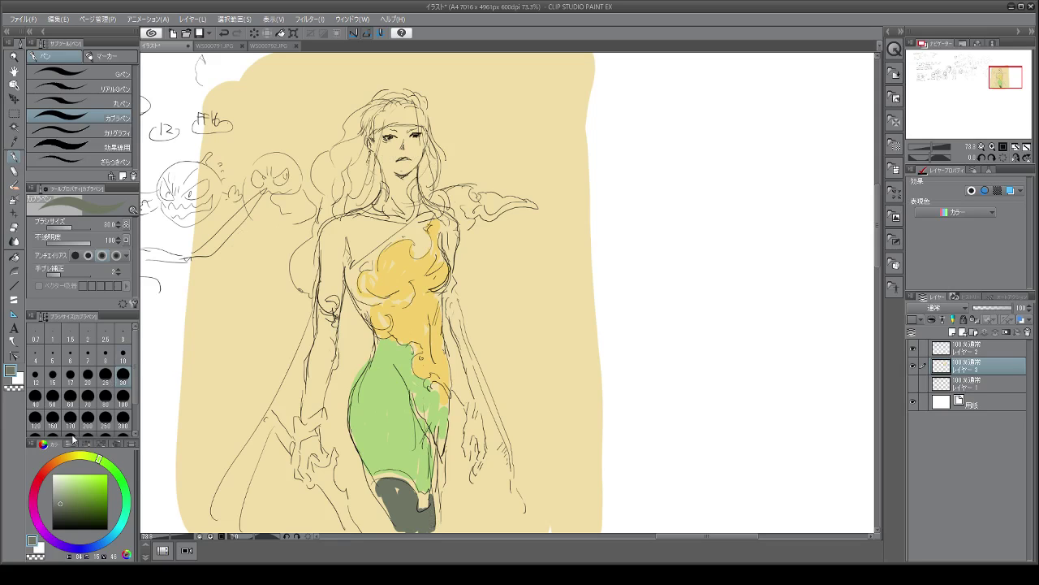
Step: Paint the wavy hair on both sides of the face a muted golden yellow
left_click(69, 460)
left_click(86, 479)
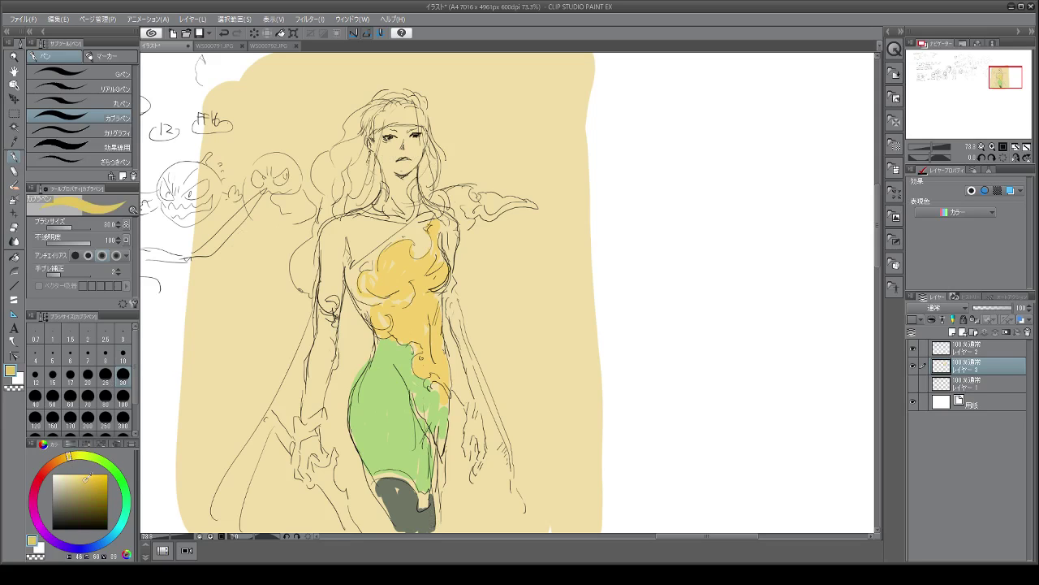
mouse_move(415, 96)
left_mouse_down()
mouse_move(401, 93)
mouse_move(375, 122)
mouse_move(364, 198)
left_mouse_up()
mouse_move(363, 123)
left_mouse_down()
mouse_move(334, 179)
mouse_move(337, 154)
mouse_move(352, 149)
mouse_move(357, 182)
mouse_move(341, 203)
mouse_move(316, 187)
mouse_move(335, 213)
mouse_move(341, 207)
mouse_move(297, 266)
mouse_move(314, 285)
left_mouse_up()
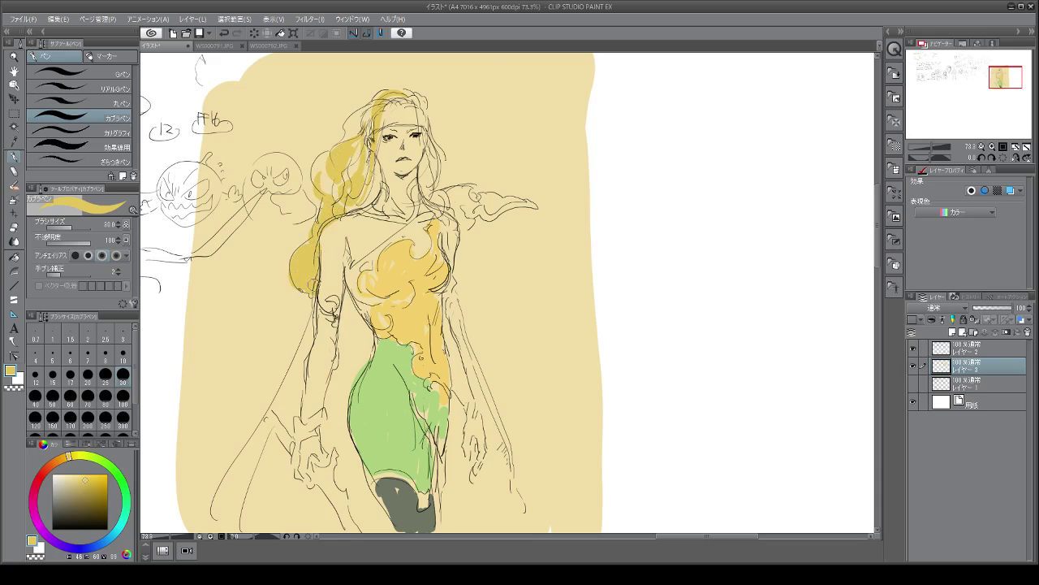
mouse_move(427, 147)
left_mouse_down()
mouse_move(427, 199)
mouse_move(430, 178)
left_mouse_up()
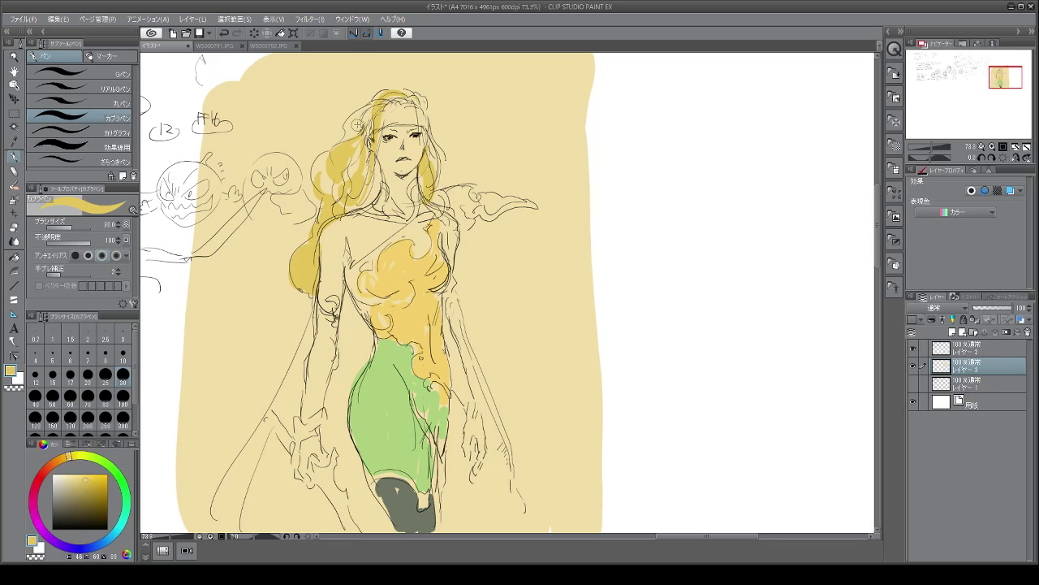
Step: Paint the skin of the face, neck, shoulders, upper arms and far hand a pale cream
key("x")
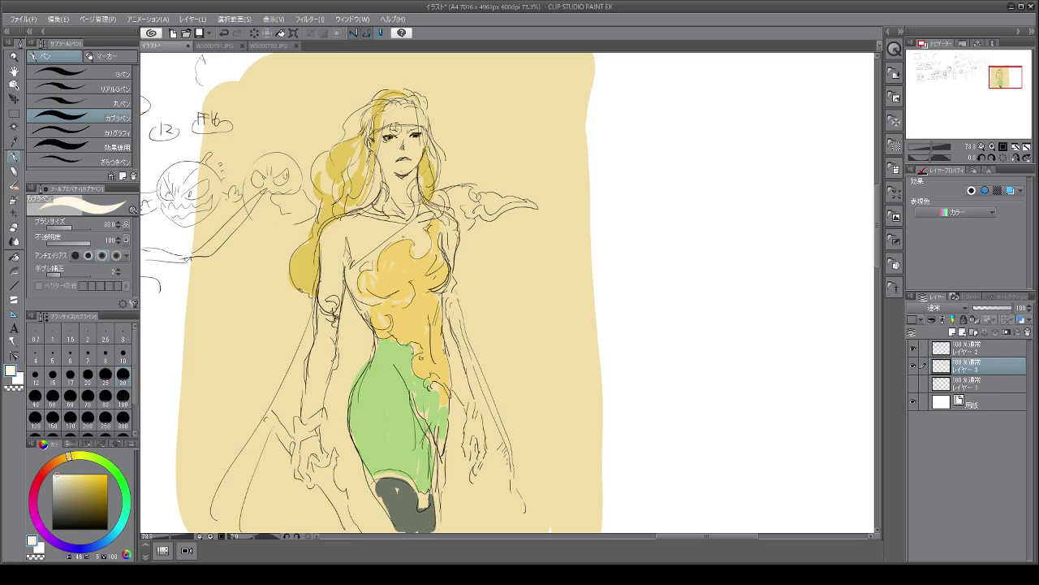
mouse_move(403, 130)
left_mouse_down()
mouse_move(387, 132)
mouse_move(410, 140)
mouse_move(418, 128)
mouse_move(413, 166)
mouse_move(384, 151)
mouse_move(398, 195)
mouse_move(412, 172)
mouse_move(407, 198)
left_mouse_up()
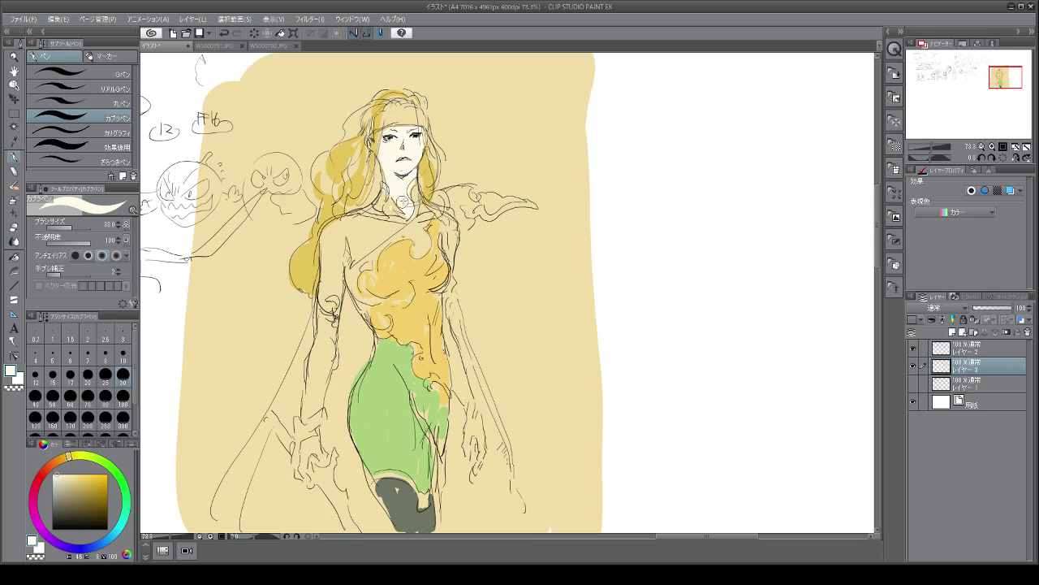
mouse_move(364, 220)
left_mouse_down()
mouse_move(379, 244)
mouse_move(382, 227)
mouse_move(334, 219)
mouse_move(325, 244)
mouse_move(345, 258)
mouse_move(325, 294)
mouse_move(331, 305)
left_mouse_up()
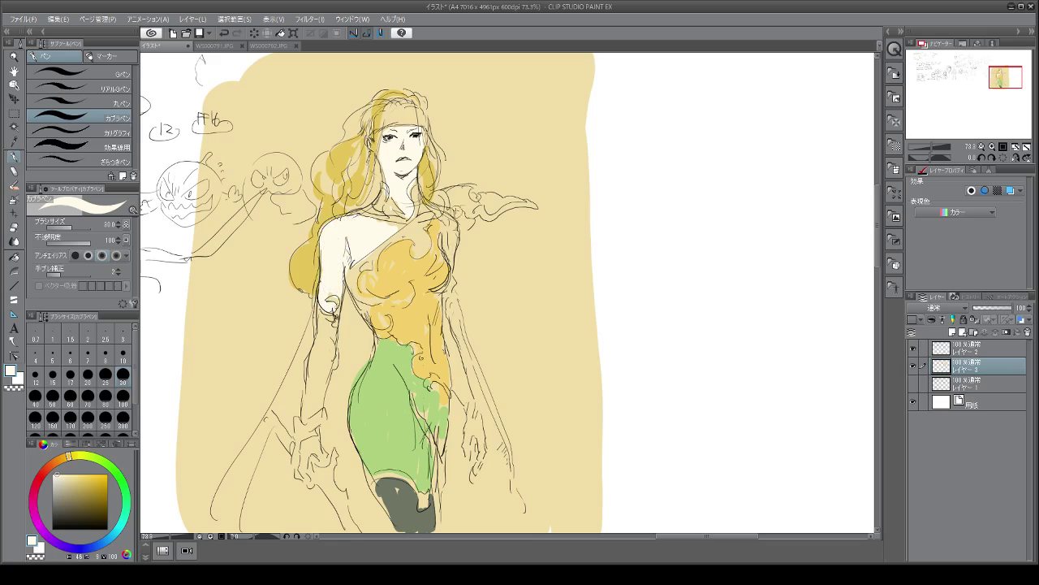
left_click_drag(446, 221, 452, 262)
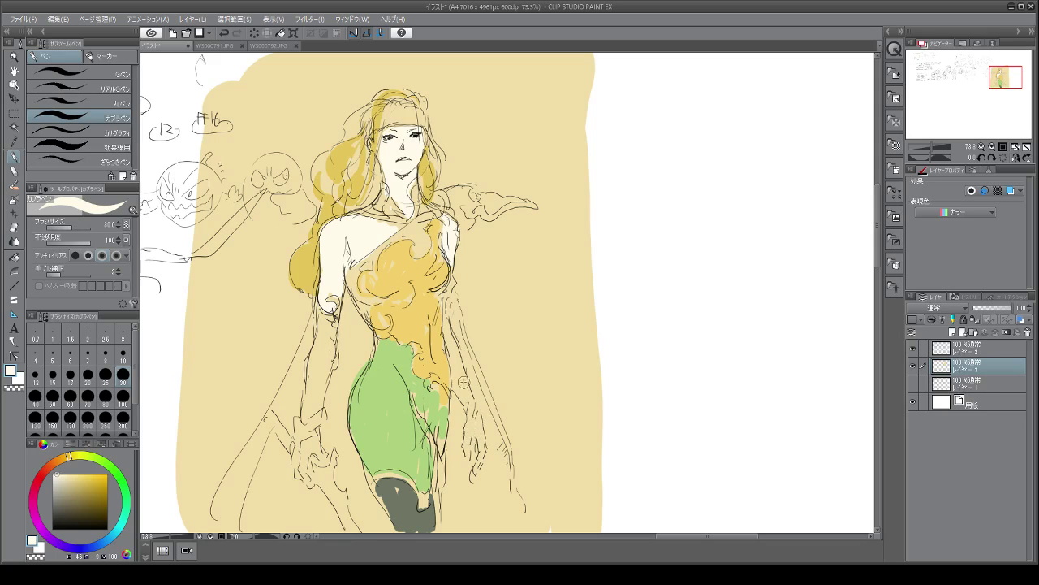
mouse_move(469, 430)
left_mouse_down()
mouse_move(466, 457)
mouse_move(473, 426)
mouse_move(473, 480)
left_mouse_up()
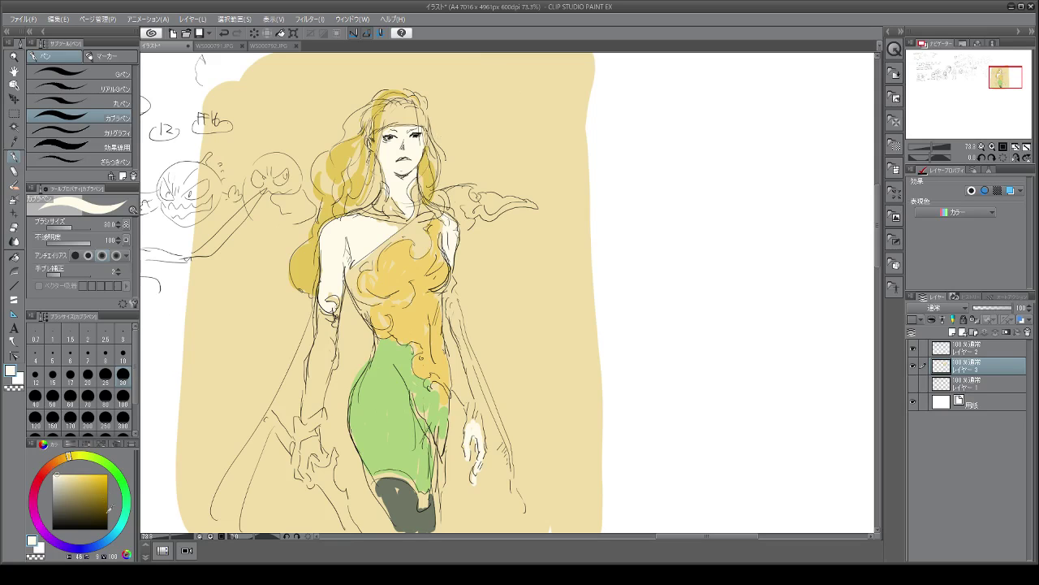
Step: Paint the collar, far shoulder ornament and near arm's long glove dark grey with the flat oil brush, shading the chest scroll too
left_click_drag(67, 485, 52, 514)
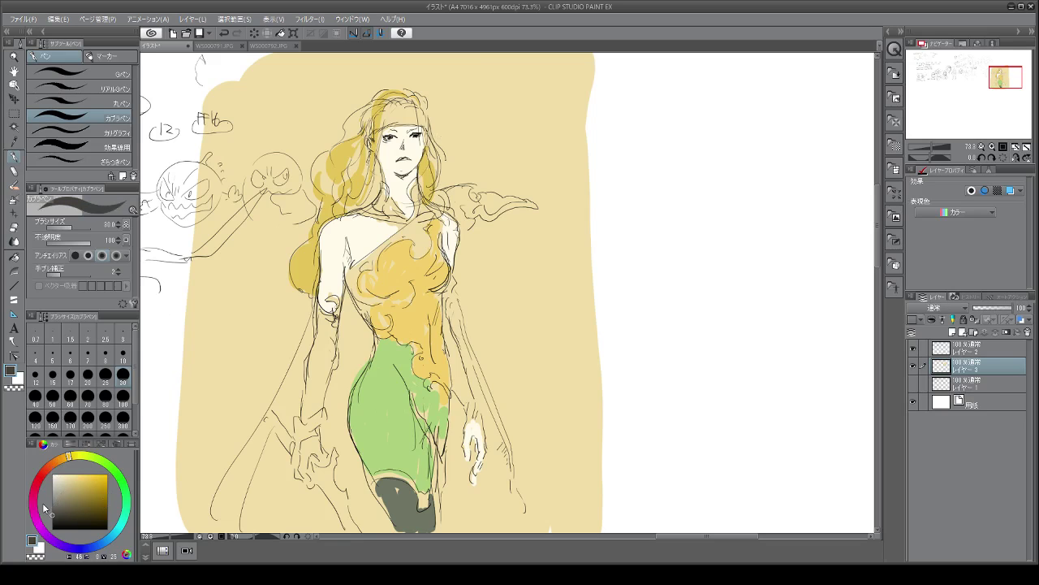
left_click(13, 187)
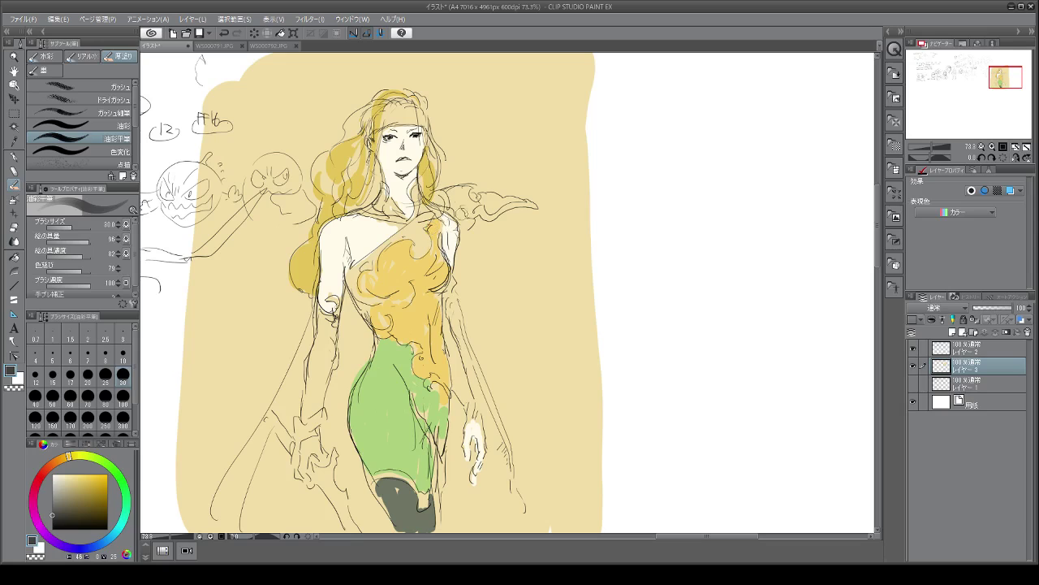
mouse_move(448, 190)
left_mouse_down()
mouse_move(496, 207)
mouse_move(514, 200)
mouse_move(460, 216)
mouse_move(437, 198)
mouse_move(384, 196)
mouse_move(379, 206)
mouse_move(395, 204)
mouse_move(422, 235)
mouse_move(427, 259)
mouse_move(413, 248)
left_mouse_up()
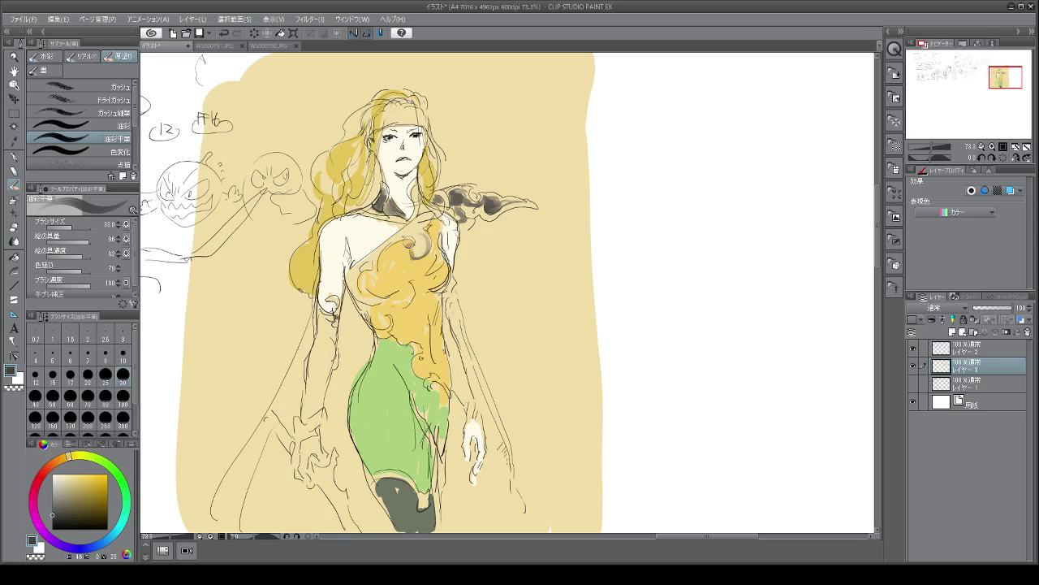
mouse_move(333, 314)
left_mouse_down()
mouse_move(319, 329)
mouse_move(335, 333)
mouse_move(318, 319)
mouse_move(304, 420)
left_mouse_up()
mouse_move(325, 333)
left_mouse_down()
mouse_move(311, 389)
mouse_move(329, 351)
mouse_move(327, 366)
mouse_move(306, 422)
mouse_move(321, 453)
mouse_move(314, 445)
mouse_move(305, 466)
mouse_move(310, 491)
left_mouse_up()
mouse_move(312, 440)
left_mouse_down()
mouse_move(297, 475)
mouse_move(317, 437)
left_mouse_up()
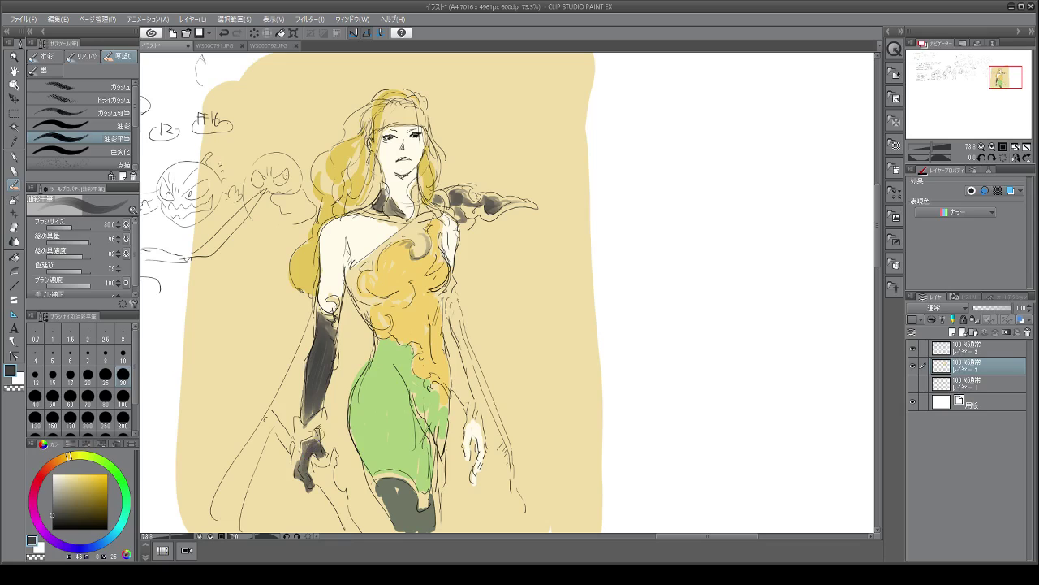
Step: Paint the sword's blade and hilt dark red on both sides of the near hand
left_click(49, 475)
left_click_drag(94, 479, 101, 491)
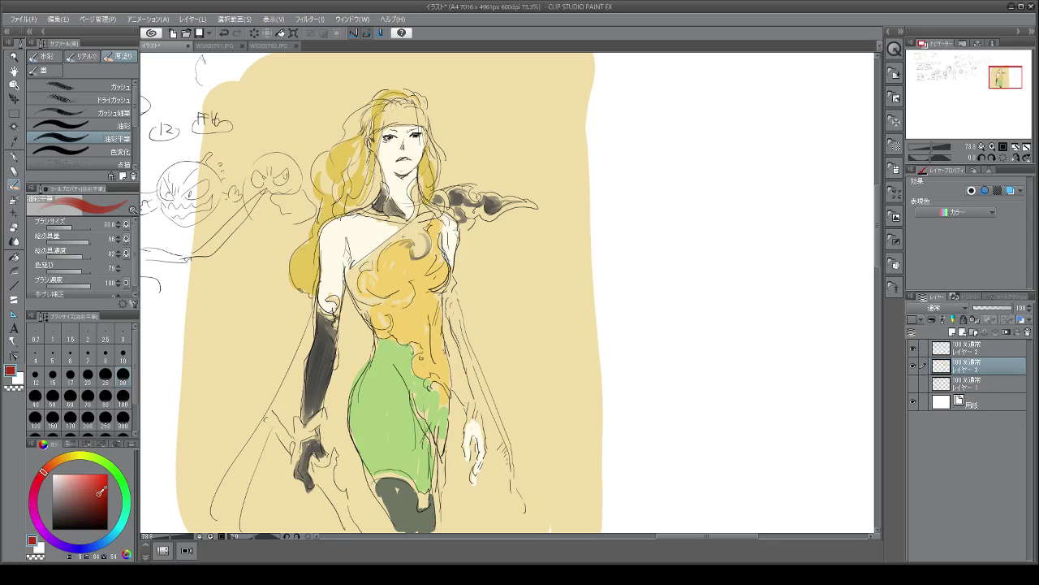
mouse_move(320, 450)
left_mouse_down()
mouse_move(352, 531)
mouse_move(315, 465)
mouse_move(331, 467)
mouse_move(334, 443)
mouse_move(328, 483)
mouse_move(344, 492)
mouse_move(359, 532)
left_mouse_up()
left_click_drag(294, 448, 266, 411)
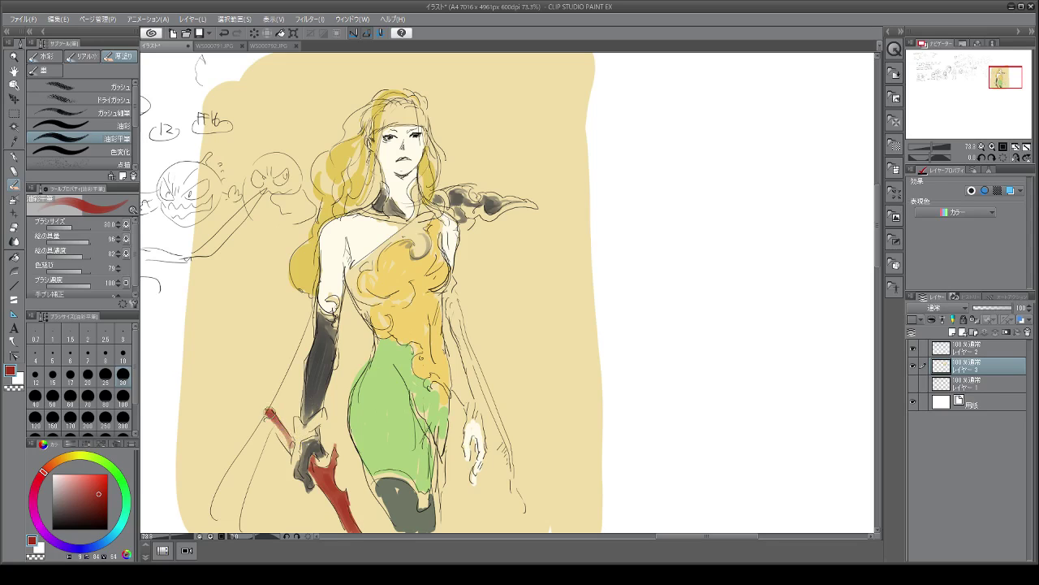
Step: Paint the cape white where it hangs on both sides of the woman's figure
key("x")
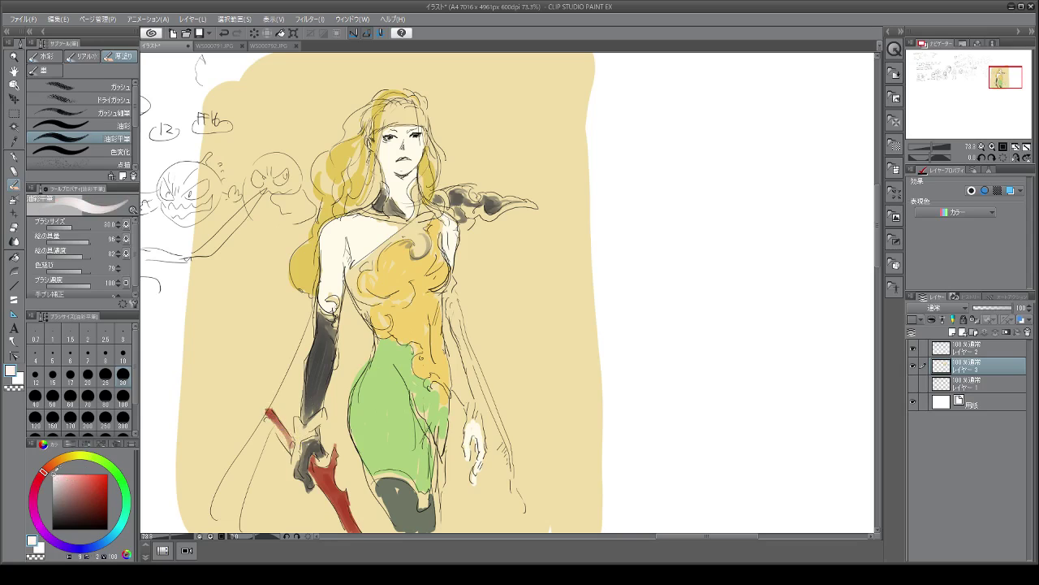
left_click_drag(463, 329, 510, 464)
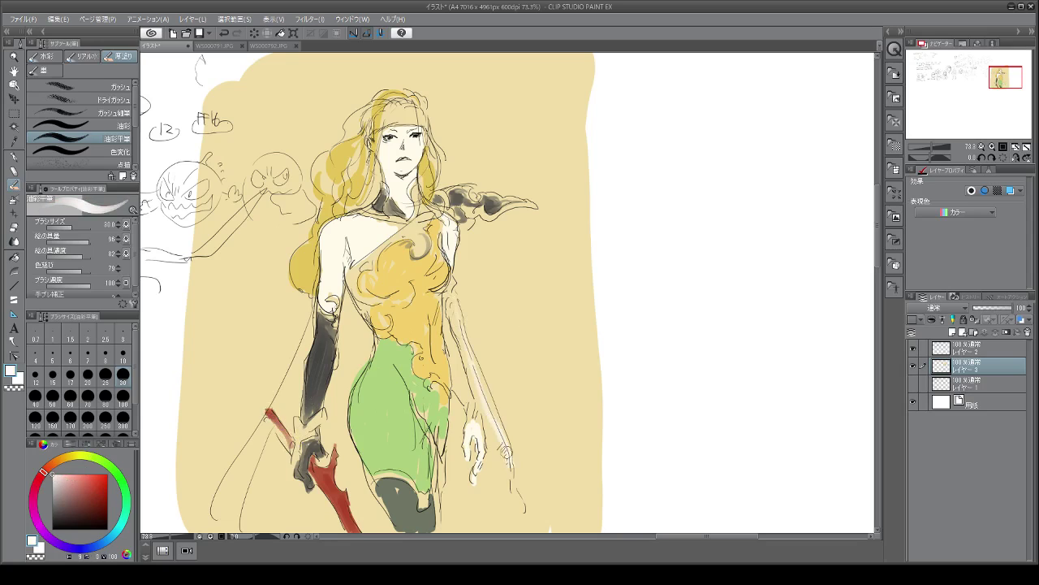
left_click_drag(479, 375, 497, 422)
left_click_drag(504, 464, 530, 528)
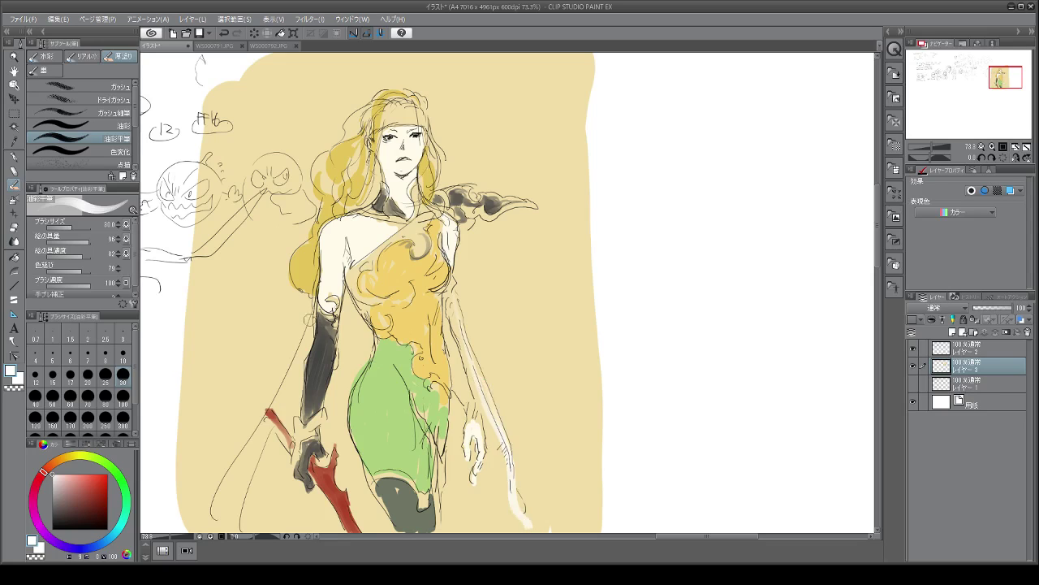
left_click_drag(317, 313, 215, 512)
mouse_move(254, 439)
left_mouse_down()
mouse_move(218, 495)
mouse_move(215, 534)
mouse_move(259, 444)
mouse_move(233, 527)
left_mouse_up()
left_click_drag(252, 471, 242, 517)
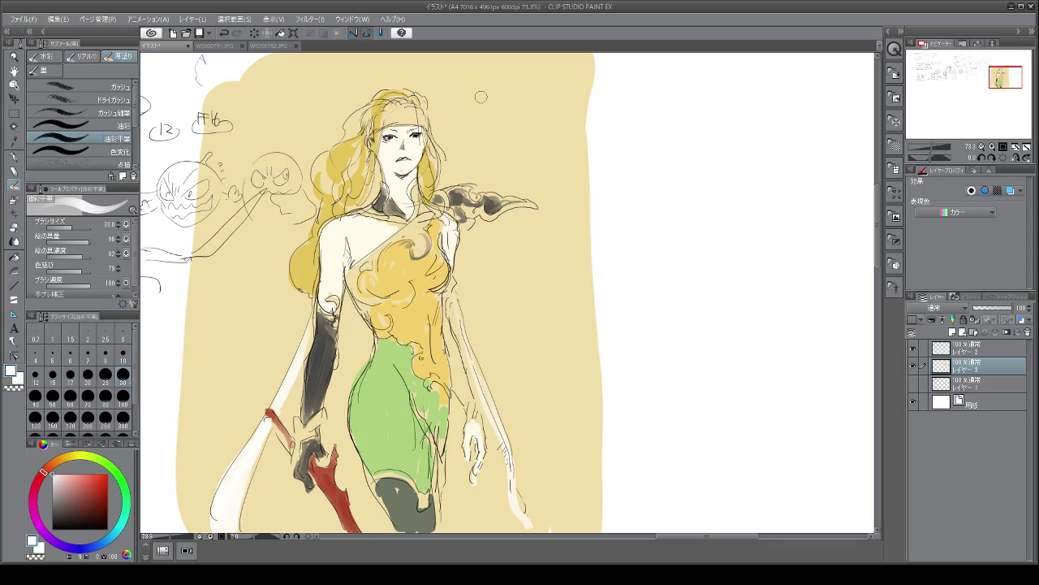
Step: Paint the headband across the woman's forehead a muted bluish purple
left_click(82, 550)
left_click(69, 491)
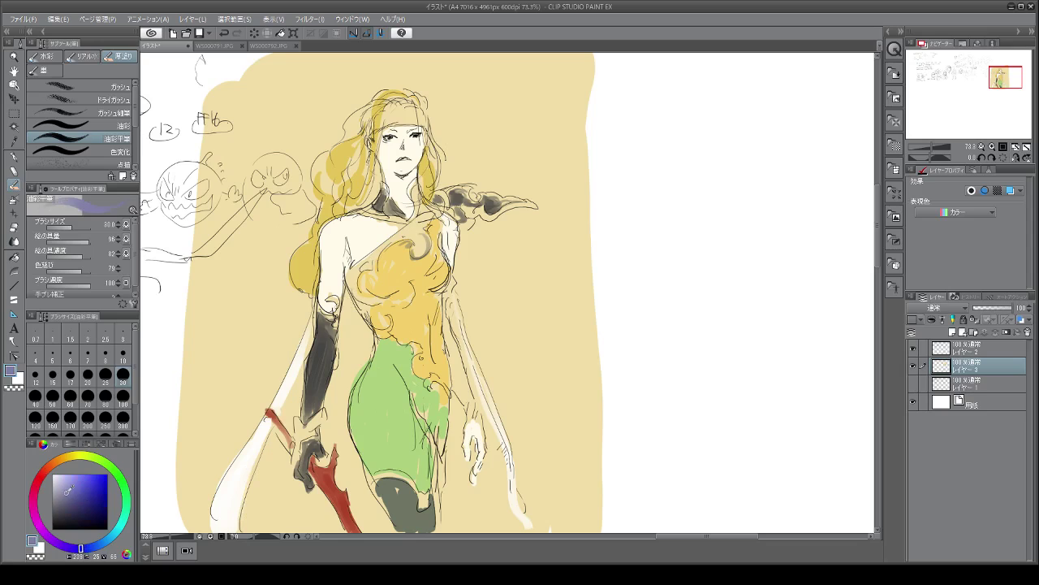
left_click(72, 496)
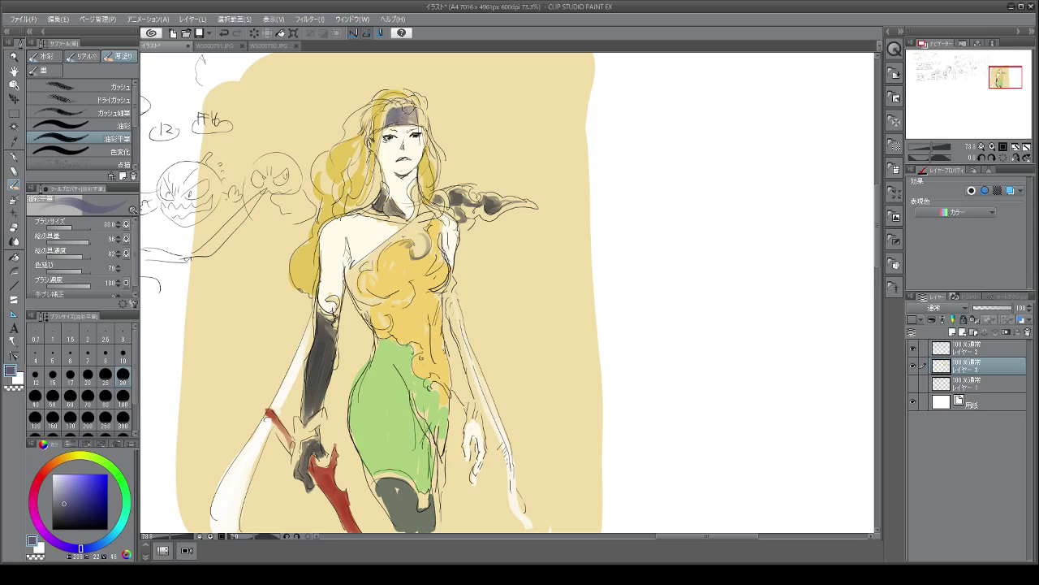
left_click(81, 499)
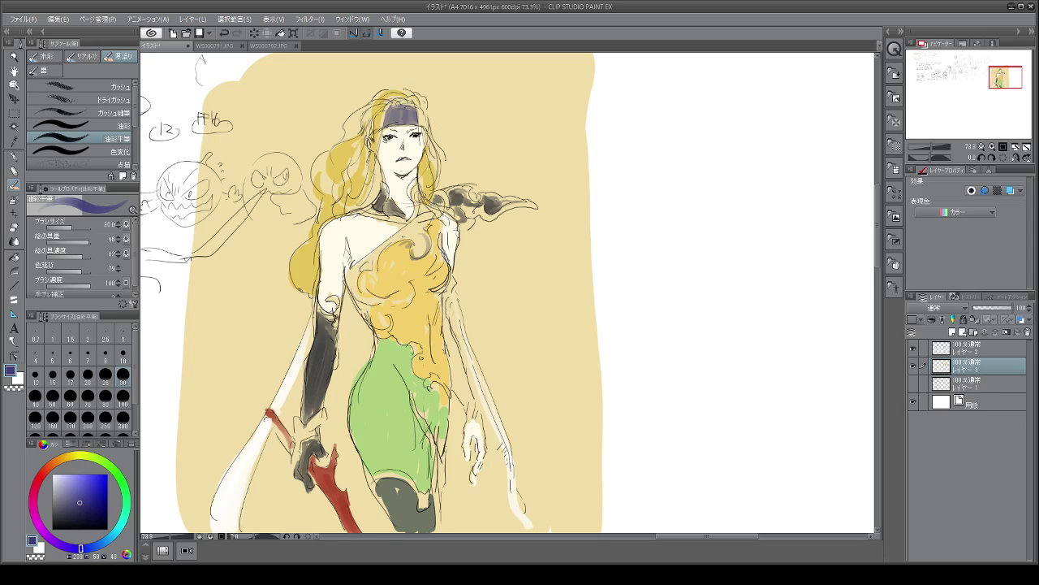
Step: Trace the gold trim of the shoulder ornament, collar and dress bodice in saturated golden yellow with the Kabura pen
left_click(68, 456)
left_click(89, 471)
left_click(88, 478)
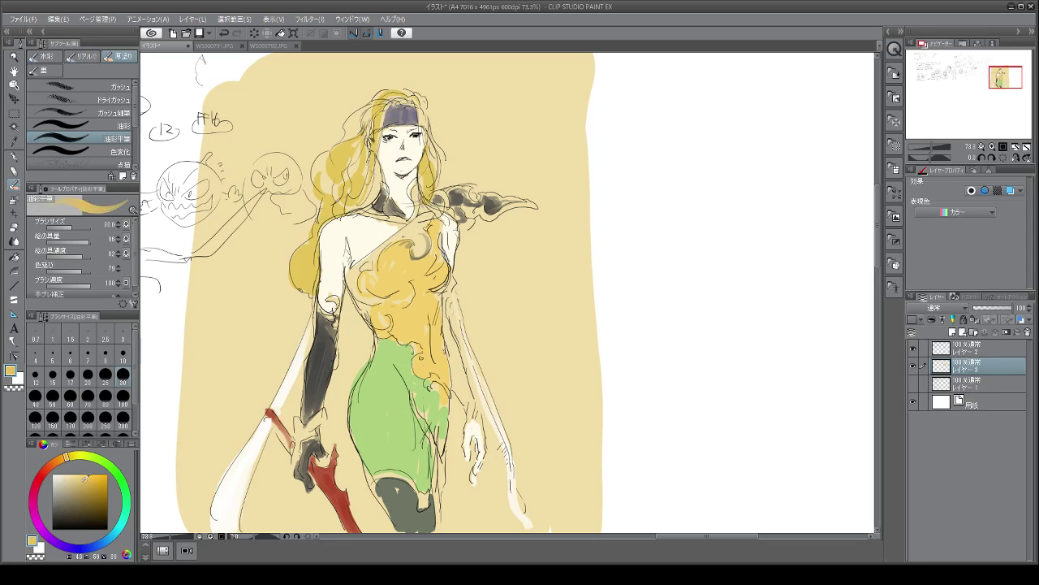
left_click(13, 155)
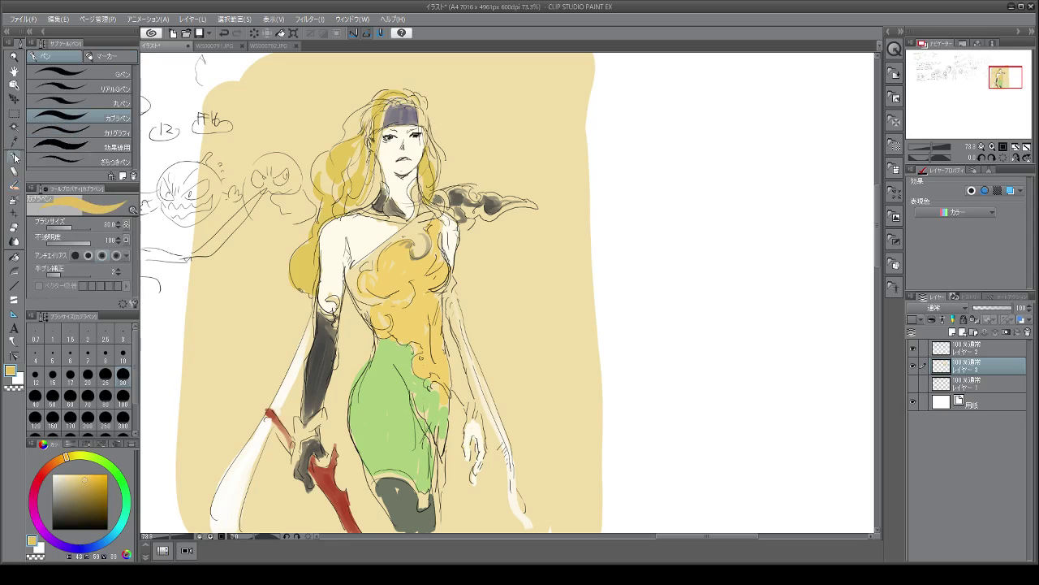
left_click(108, 470)
left_click(114, 457)
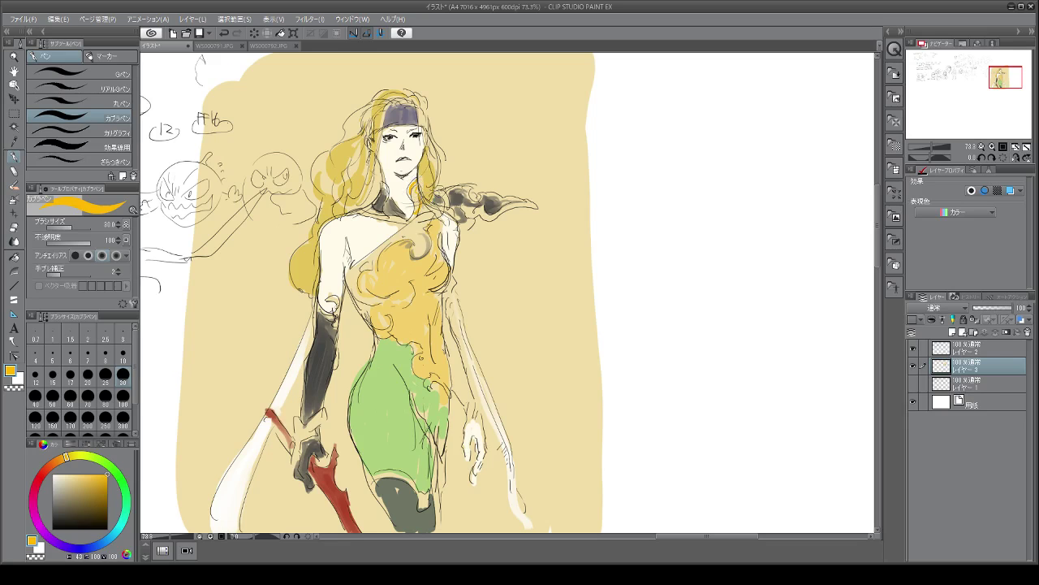
mouse_move(439, 195)
left_mouse_down()
mouse_move(446, 211)
mouse_move(485, 216)
mouse_move(535, 207)
left_mouse_up()
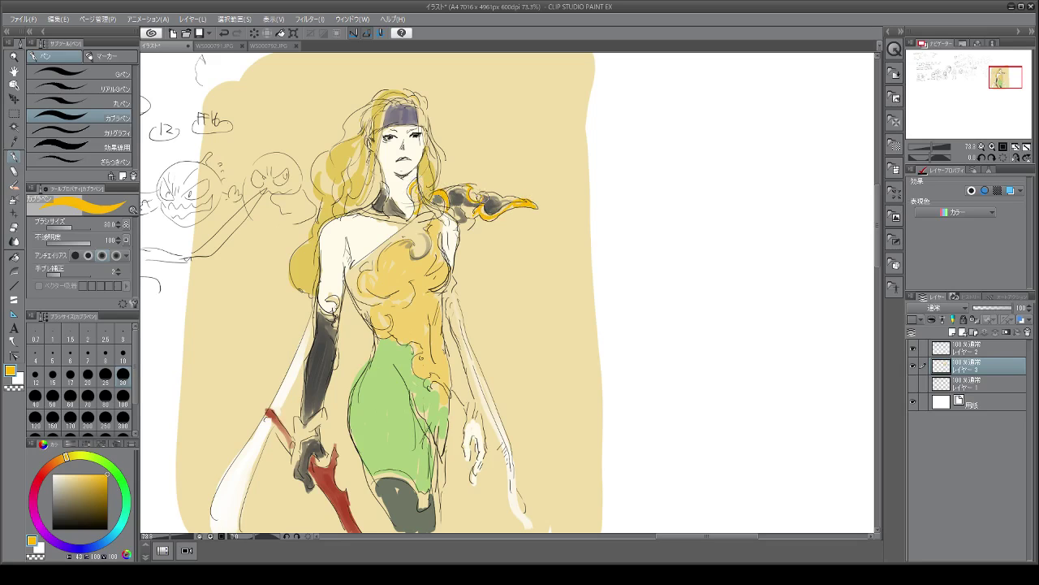
mouse_move(423, 217)
left_mouse_down()
mouse_move(411, 232)
mouse_move(424, 228)
mouse_move(416, 252)
mouse_move(403, 232)
mouse_move(359, 268)
mouse_move(378, 273)
mouse_move(349, 280)
mouse_move(357, 297)
mouse_move(380, 299)
mouse_move(418, 283)
mouse_move(414, 297)
mouse_move(388, 302)
mouse_move(380, 333)
mouse_move(422, 357)
mouse_move(421, 382)
mouse_move(447, 383)
mouse_move(449, 406)
left_mouse_up()
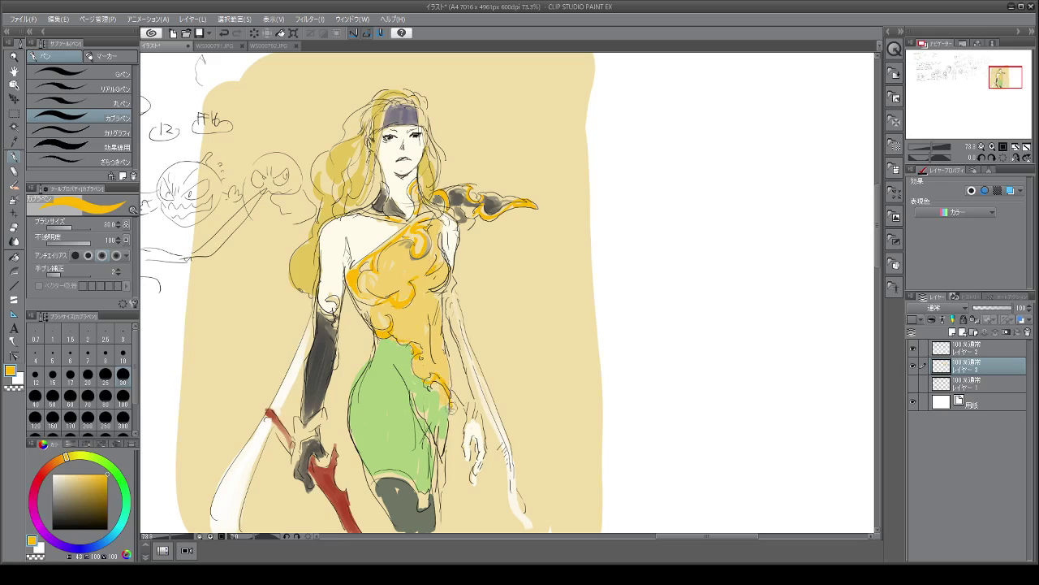
Step: Add golden yellow trim to the skirt hem, the long glove's upper edge and side, and the sword hand's cuff
mouse_move(383, 473)
left_mouse_down()
mouse_move(416, 492)
mouse_move(426, 514)
left_mouse_up()
mouse_move(340, 294)
left_mouse_down()
mouse_move(323, 315)
mouse_move(336, 323)
mouse_move(334, 370)
left_mouse_up()
mouse_move(298, 421)
left_mouse_down()
mouse_move(294, 451)
mouse_move(324, 405)
mouse_move(311, 439)
left_mouse_up()
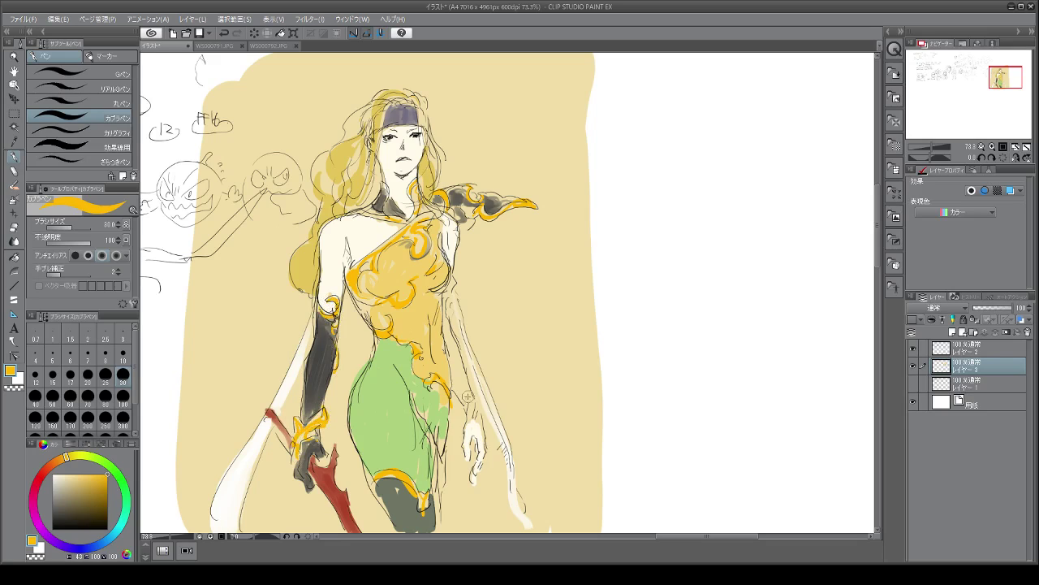
left_click_drag(467, 398, 473, 383)
Step: Tint the lips and the areas around the eyes and nose with muted red and pale pink
left_click(41, 479)
left_click(68, 493)
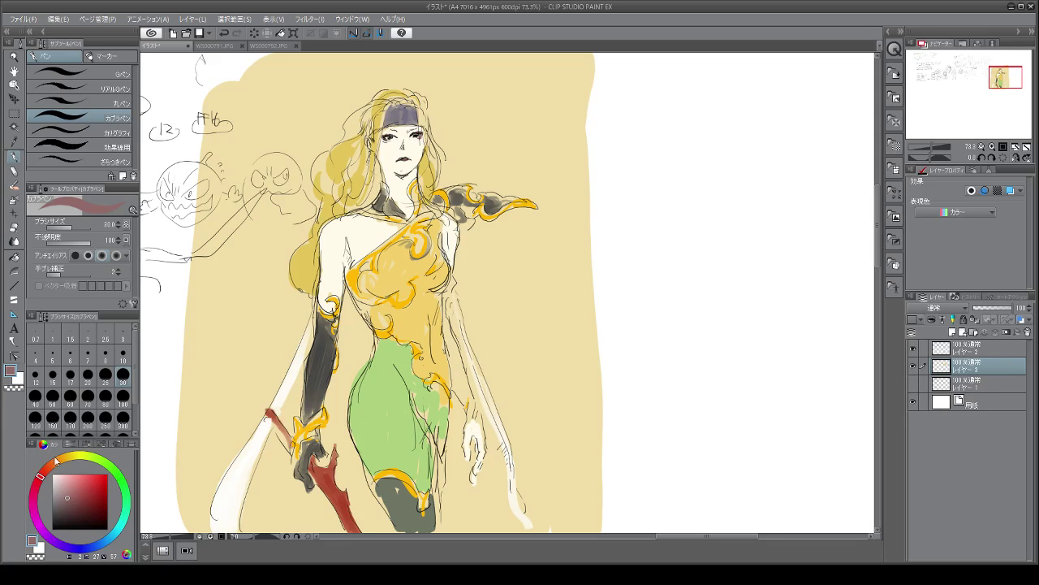
left_click_drag(65, 486, 69, 476)
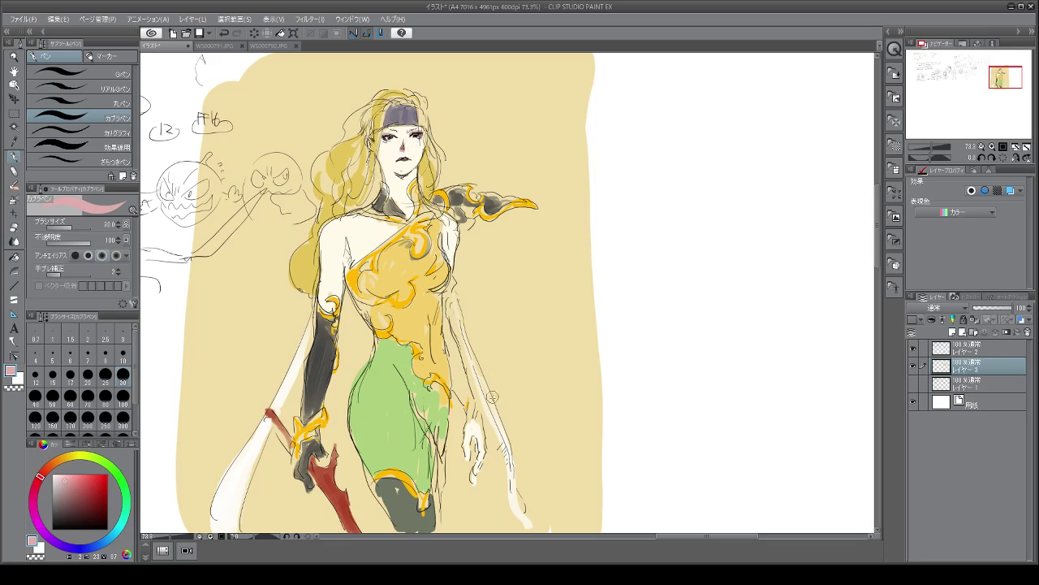
Step: Add thin white highlights to the hair, gold ornaments and dark red sword blade
key("x")
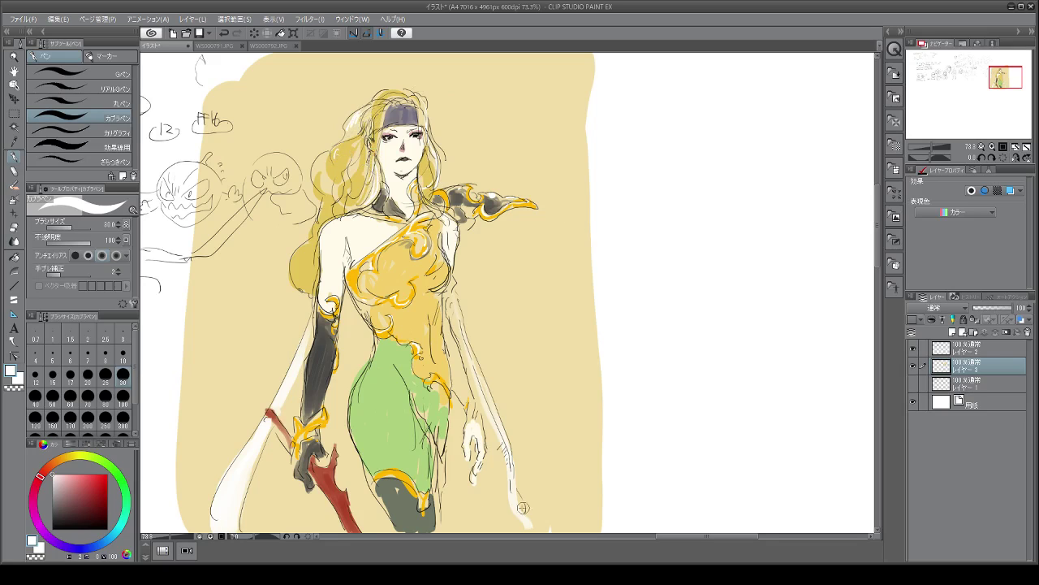
left_click_drag(323, 467, 358, 532)
Step: Colour the woman's eyes teal blue and make レイヤー 2 the active layer
left_click(110, 536)
left_click(86, 493)
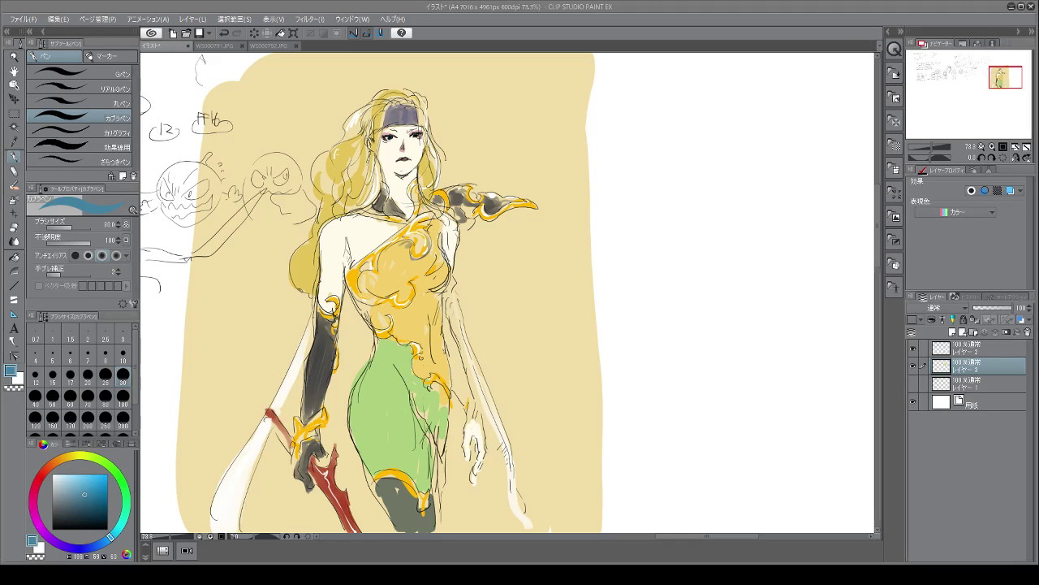
key("ctrl+minus")
key("ctrl+minus")
key("ctrl+minus")
key("ctrl+minus")
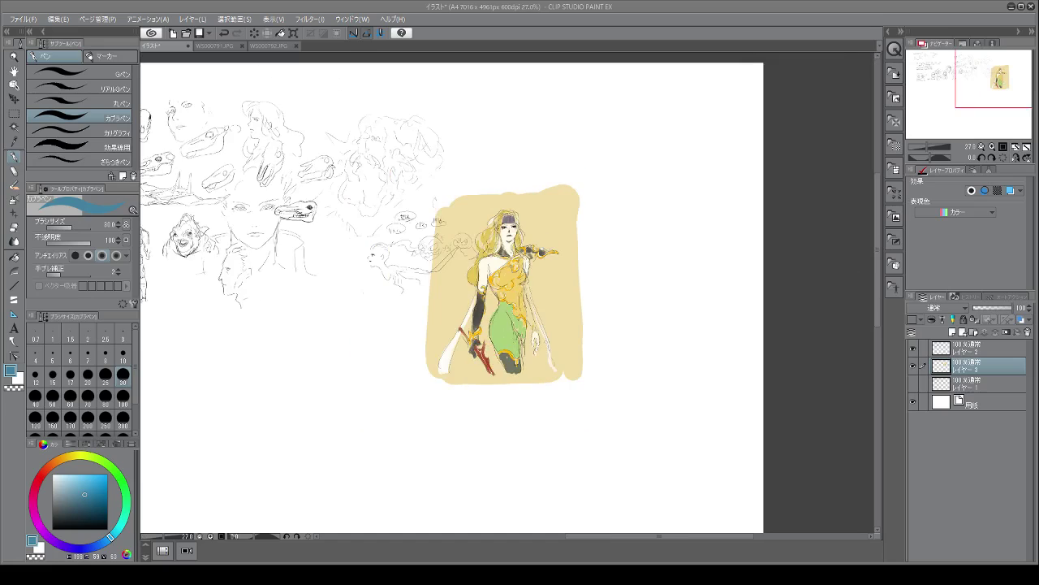
key("ctrl+plus")
key("ctrl+plus")
key("ctrl+plus")
key("ctrl+plus")
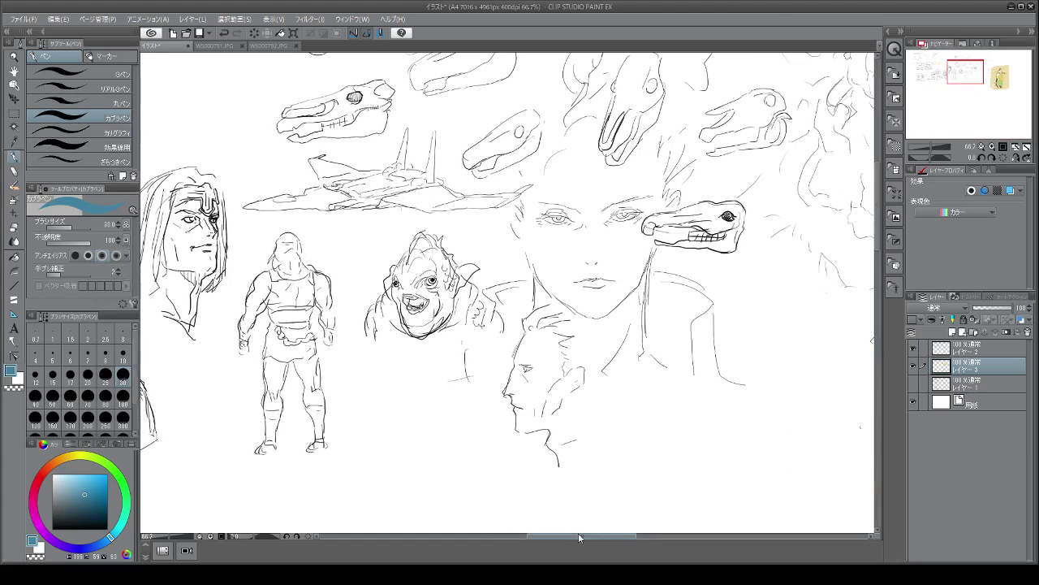
mouse_move(578, 534)
left_mouse_down()
mouse_move(518, 536)
mouse_move(707, 515)
left_mouse_up()
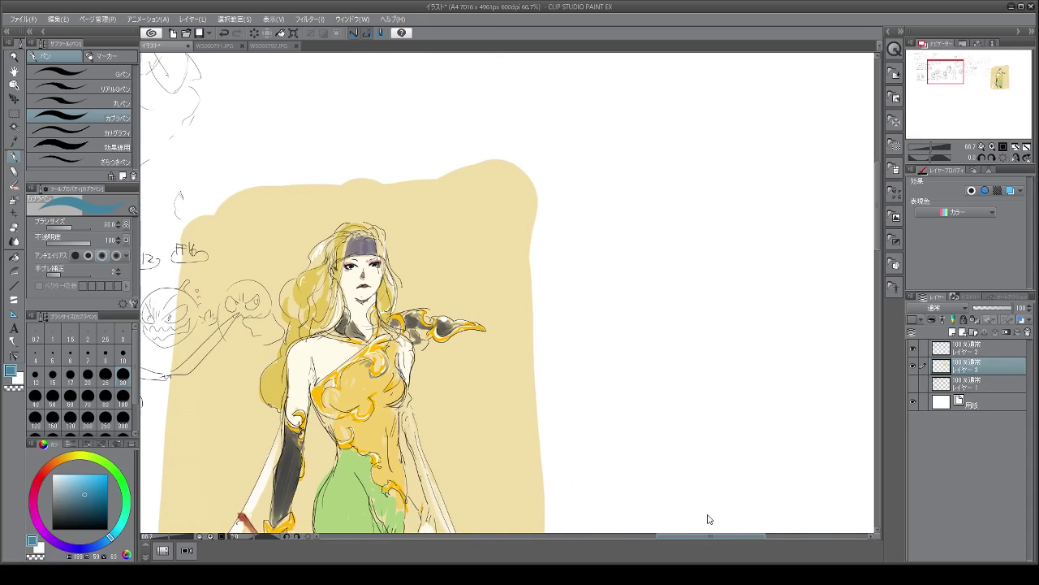
left_click(995, 349)
scroll(683, 312, "down", 3)
scroll(696, 407, "up", 1)
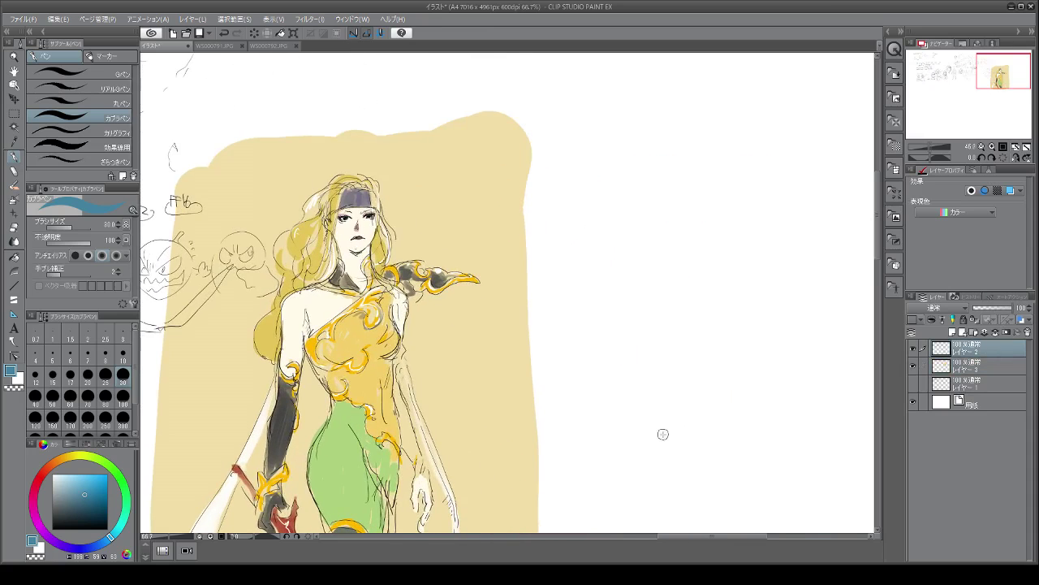
scroll(662, 431, "up", 1)
scroll(550, 390, "up", 1)
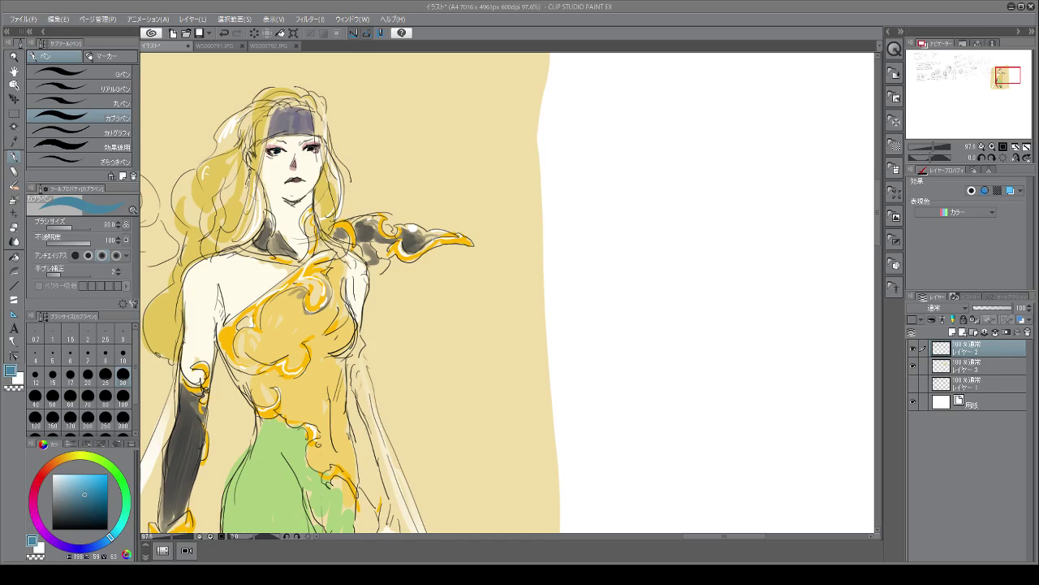
Step: Set the Kabura pen to size 10 with a dark slate colour for sketching on the empty page beside the woman
left_click_drag(85, 495, 69, 496)
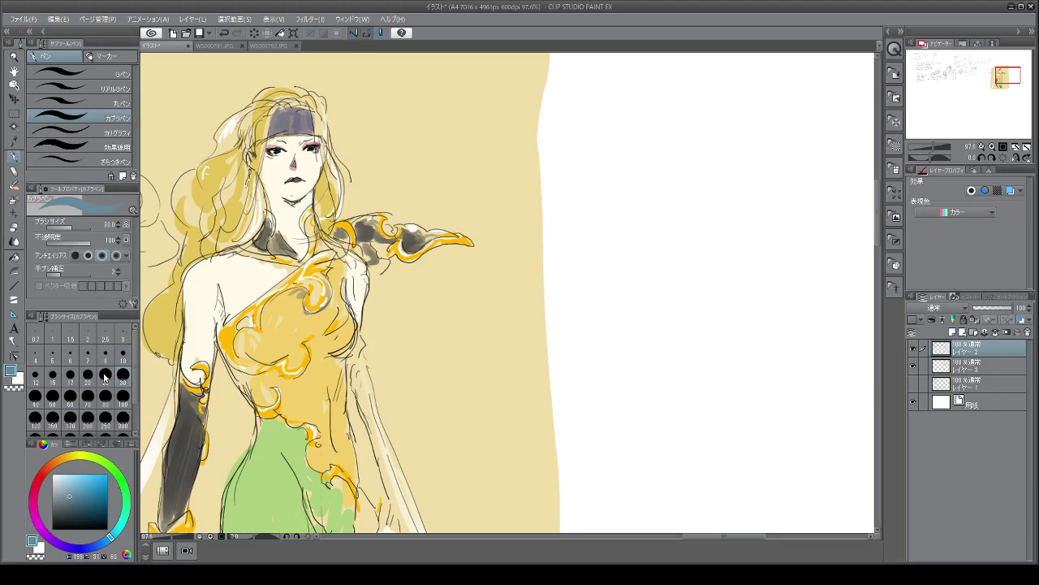
left_click(123, 355)
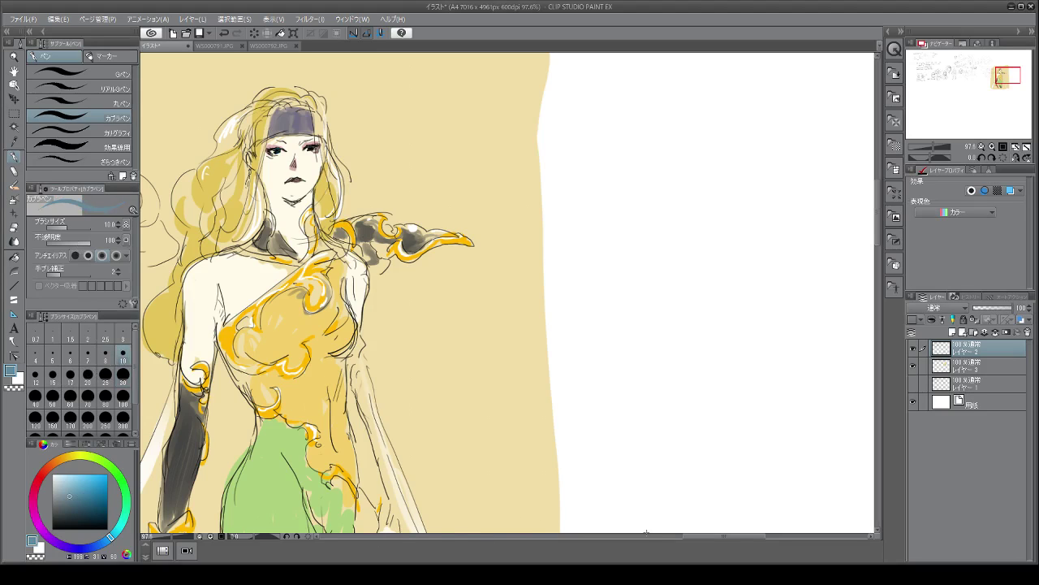
left_click_drag(703, 536, 742, 535)
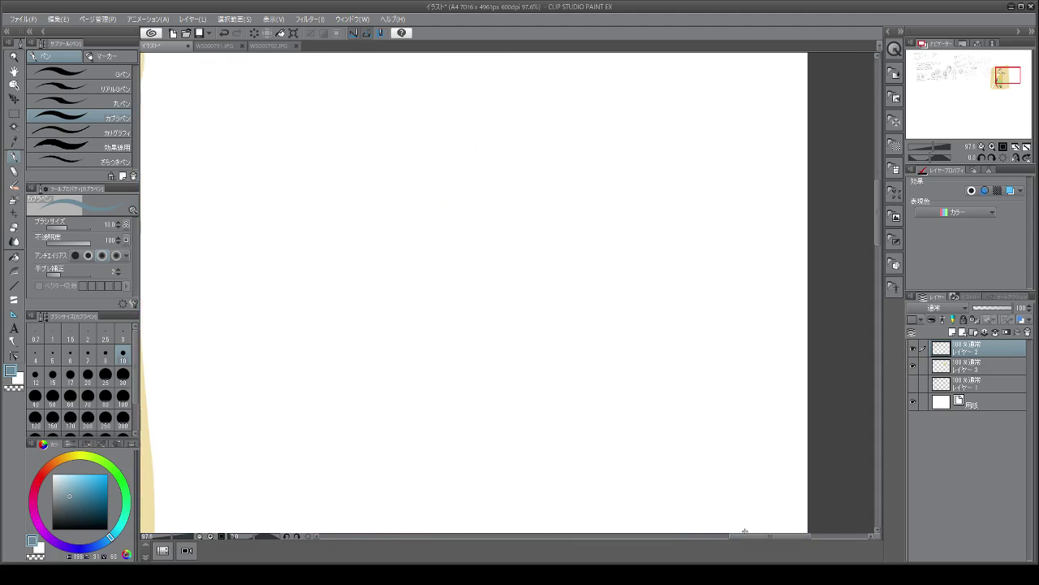
scroll(608, 390, "down", 4)
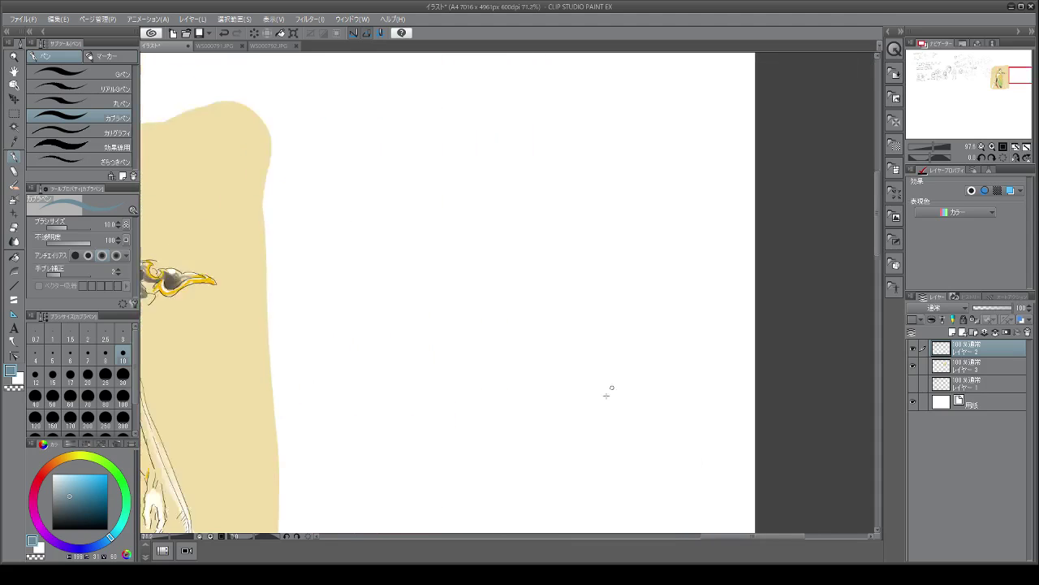
scroll(608, 299, "up", 2)
scroll(633, 355, "down", 2)
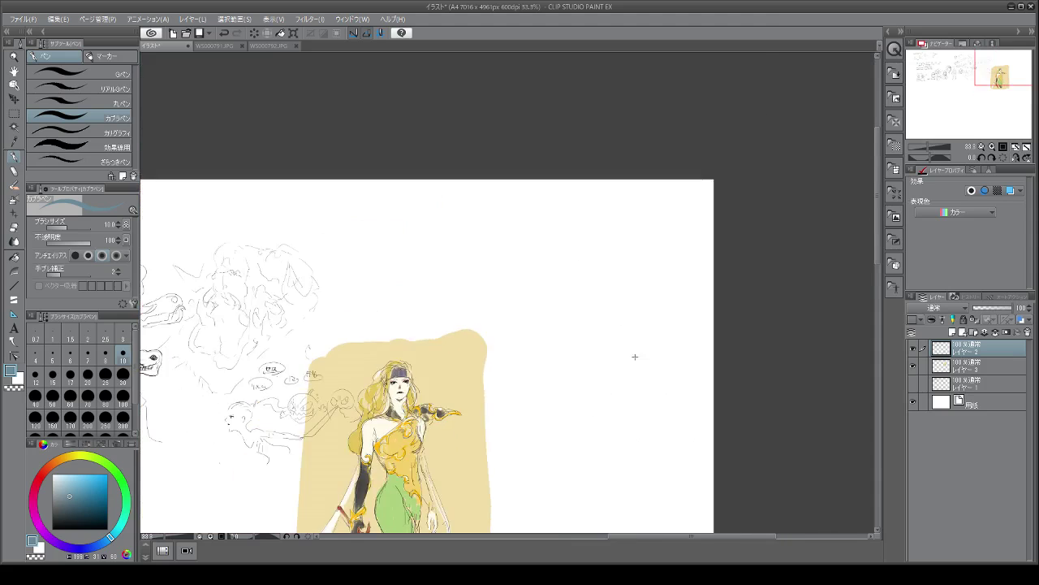
scroll(593, 286, "up", 2)
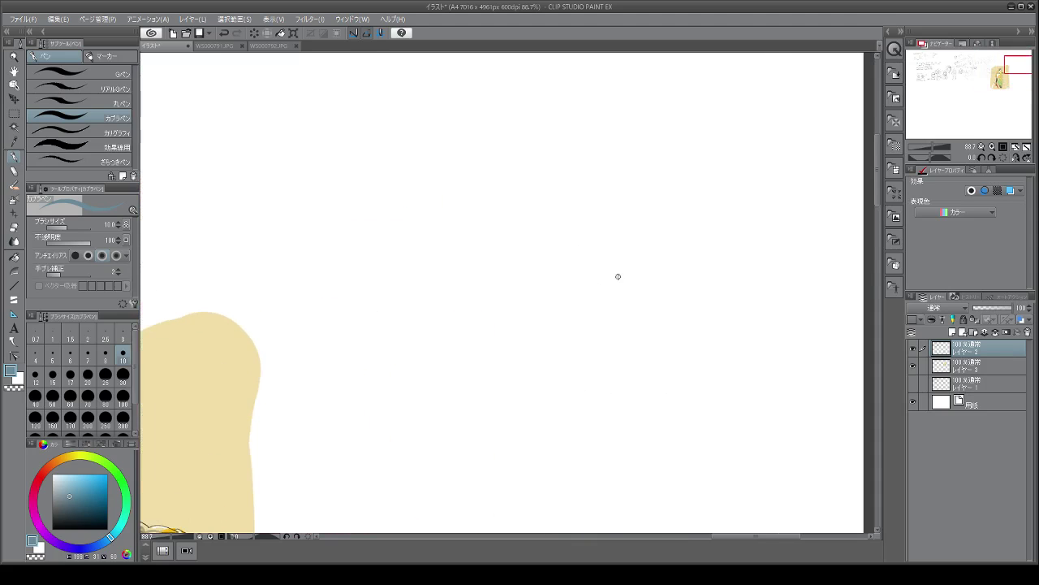
mouse_move(492, 136)
left_mouse_down()
mouse_move(514, 110)
mouse_move(509, 98)
mouse_move(557, 100)
left_mouse_up()
left_click(63, 515)
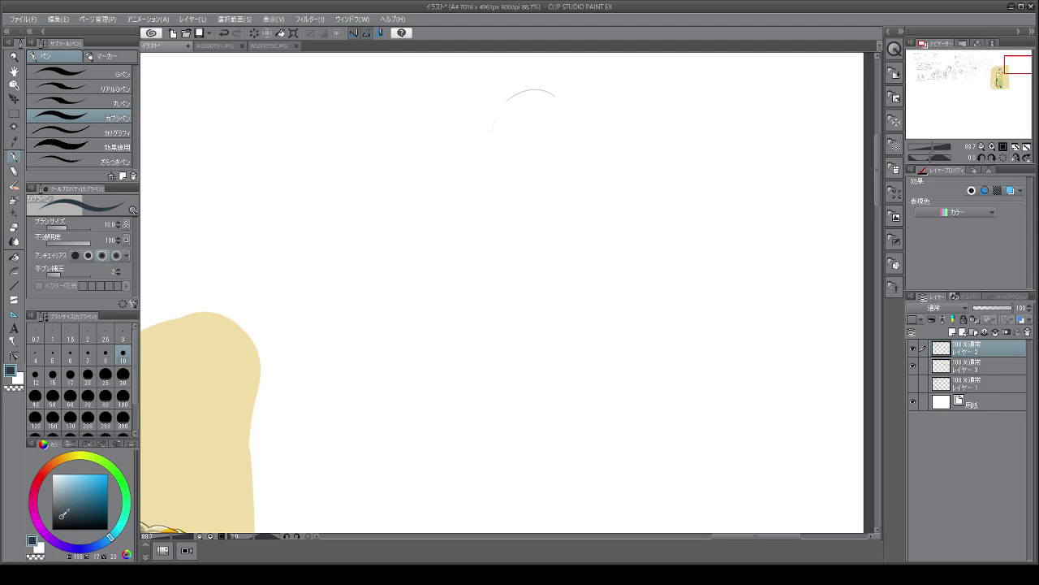
mouse_move(503, 104)
left_mouse_down()
mouse_move(531, 95)
mouse_move(566, 105)
mouse_move(592, 157)
left_mouse_up()
left_click_drag(496, 115, 487, 194)
left_click_drag(509, 99, 576, 94)
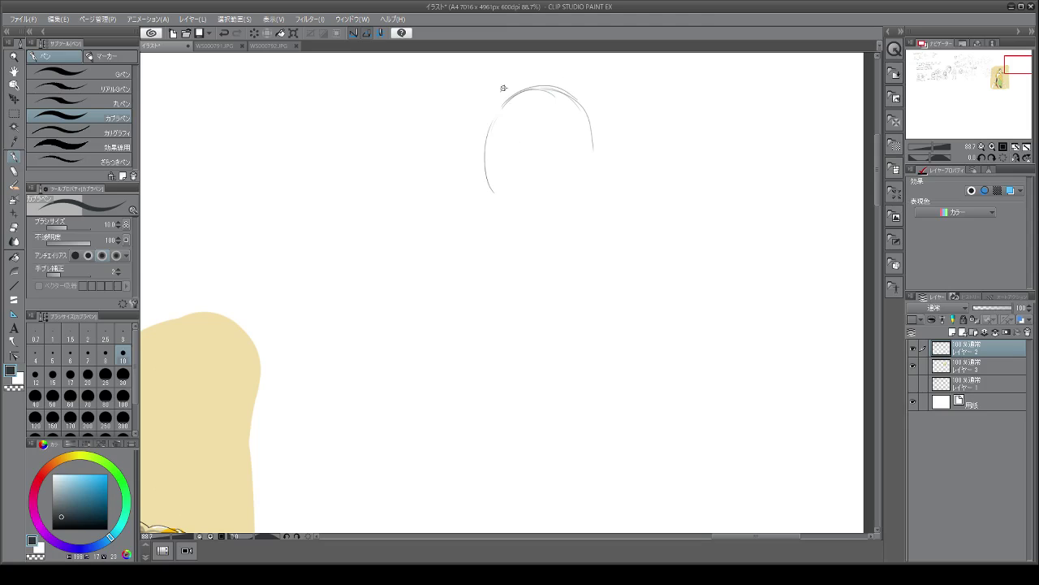
mouse_move(503, 88)
left_mouse_down()
mouse_move(599, 116)
mouse_move(614, 180)
left_mouse_up()
mouse_move(487, 118)
left_mouse_down()
mouse_move(466, 185)
mouse_move(487, 240)
left_mouse_up()
left_click_drag(489, 244, 491, 272)
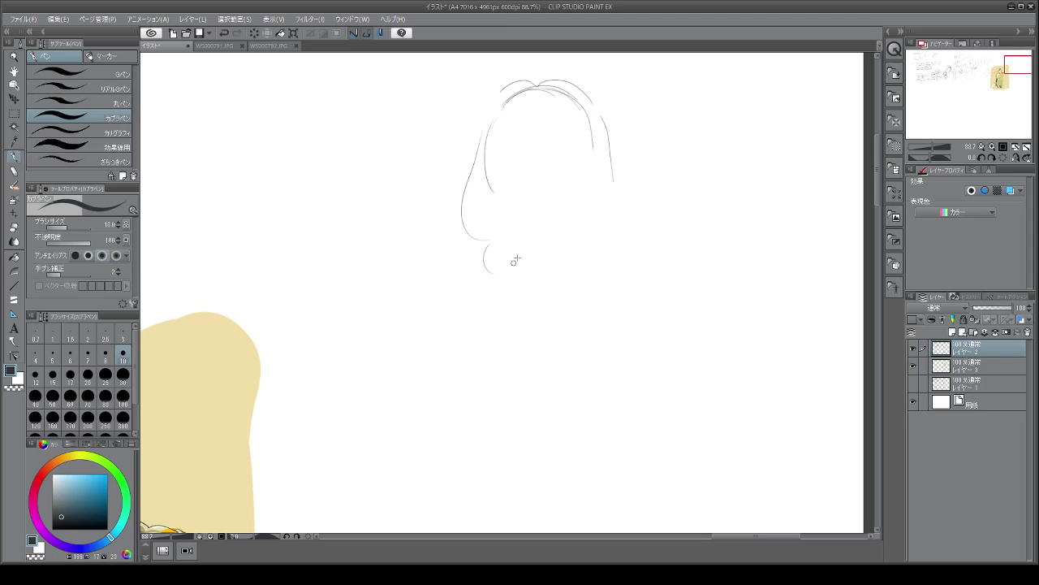
left_click_drag(601, 243, 556, 259)
left_click_drag(486, 110, 488, 135)
mouse_move(498, 109)
left_mouse_down()
mouse_move(480, 123)
mouse_move(492, 190)
mouse_move(524, 94)
mouse_move(554, 88)
mouse_move(584, 121)
mouse_move(581, 170)
left_mouse_up()
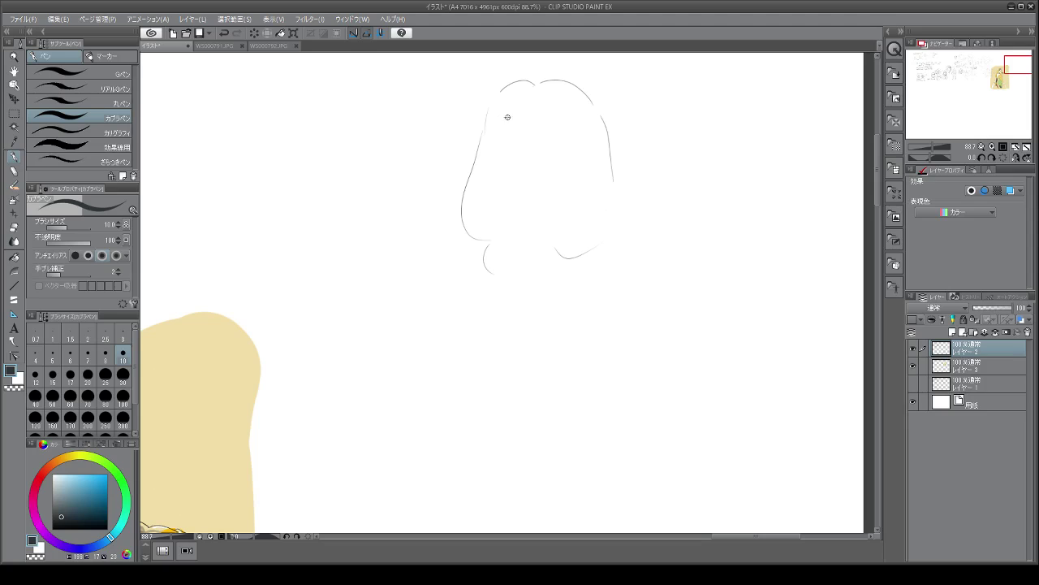
mouse_move(499, 126)
left_mouse_down()
mouse_move(507, 182)
mouse_move(500, 167)
mouse_move(524, 194)
mouse_move(542, 193)
mouse_move(533, 198)
mouse_move(515, 188)
mouse_move(536, 195)
mouse_move(566, 179)
left_mouse_up()
key("e")
mouse_move(506, 117)
left_mouse_down()
mouse_move(515, 192)
mouse_move(548, 189)
mouse_move(580, 157)
mouse_move(573, 92)
mouse_move(515, 80)
mouse_move(459, 186)
mouse_move(484, 148)
mouse_move(487, 219)
mouse_move(538, 250)
mouse_move(601, 130)
left_mouse_up()
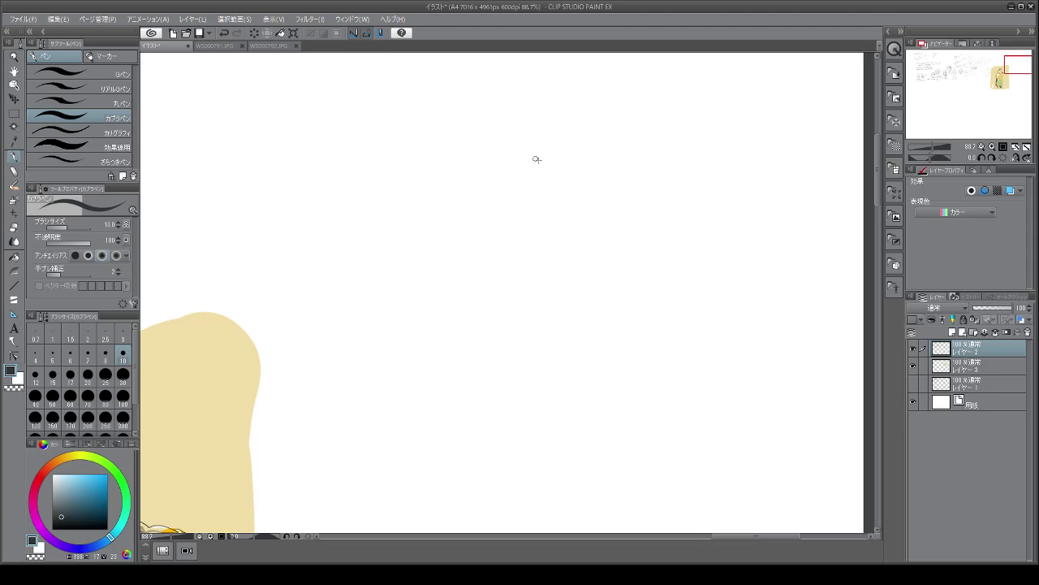
Step: Sketch a three-quarter face in the empty area beside the painted woman, with eyes, brows, nose, mouth, cheek contour and chin
mouse_move(513, 150)
left_mouse_down()
mouse_move(504, 150)
mouse_move(521, 167)
mouse_move(510, 195)
mouse_move(523, 193)
left_mouse_up()
left_click_drag(541, 147, 564, 147)
mouse_move(507, 161)
left_mouse_down()
mouse_move(567, 159)
mouse_move(514, 162)
left_mouse_up()
left_click_drag(515, 178, 519, 193)
mouse_move(535, 150)
left_mouse_down()
mouse_move(568, 146)
mouse_move(562, 157)
left_mouse_up()
left_click_drag(508, 108, 511, 204)
mouse_move(519, 226)
left_mouse_down()
mouse_move(526, 242)
mouse_move(578, 224)
left_mouse_up()
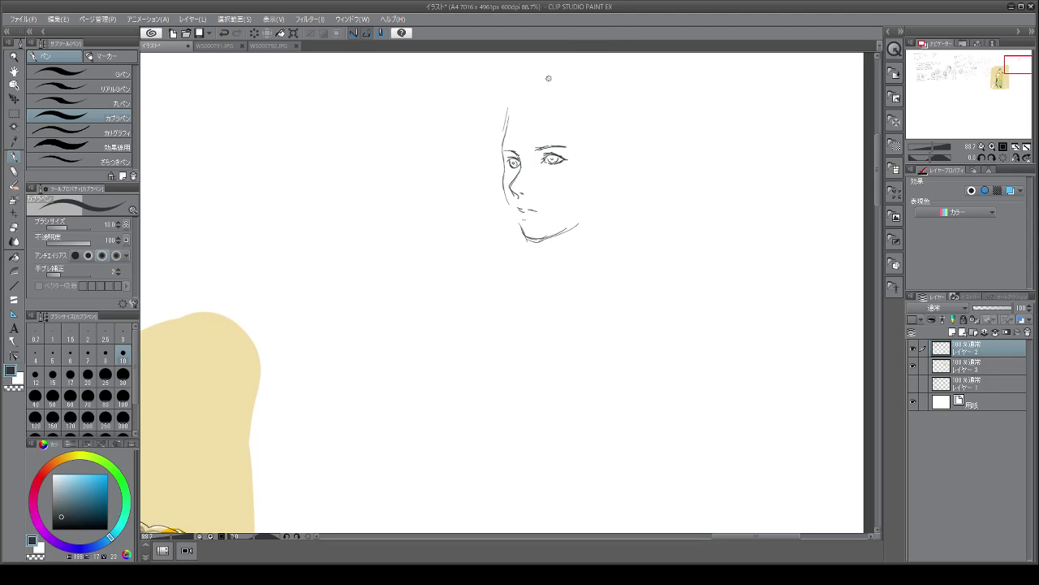
Step: Draw a wide headband across the new face's forehead, with the rounded crown of the head and the ear
mouse_move(507, 95)
left_mouse_down()
mouse_move(519, 105)
mouse_move(541, 87)
mouse_move(504, 137)
mouse_move(561, 130)
mouse_move(549, 104)
left_mouse_up()
left_click_drag(501, 139, 582, 130)
mouse_move(557, 108)
left_mouse_down()
mouse_move(590, 112)
mouse_move(619, 124)
left_mouse_up()
left_click_drag(590, 107, 609, 106)
mouse_move(515, 114)
left_mouse_down()
mouse_move(557, 73)
mouse_move(626, 86)
mouse_move(633, 143)
left_mouse_up()
mouse_move(639, 145)
left_mouse_down()
mouse_move(596, 147)
mouse_move(603, 169)
mouse_move(621, 160)
mouse_move(615, 180)
mouse_move(600, 166)
mouse_move(610, 159)
mouse_move(605, 183)
mouse_move(615, 165)
mouse_move(603, 193)
left_mouse_up()
left_click_drag(642, 138, 635, 163)
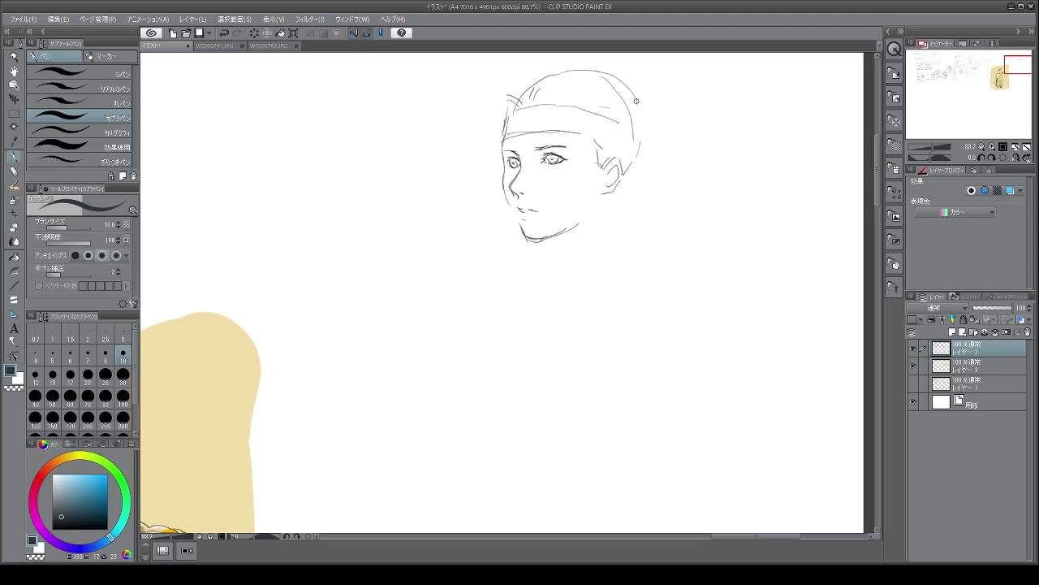
Step: Finish the back of the head and the headband's edge, and sketch a separate pair of tall oval eyes beside the face
mouse_move(636, 100)
left_mouse_down()
mouse_move(637, 131)
mouse_move(585, 107)
mouse_move(634, 124)
left_mouse_up()
mouse_move(575, 106)
left_mouse_down()
mouse_move(618, 130)
mouse_move(593, 141)
mouse_move(621, 145)
left_mouse_up()
mouse_move(378, 177)
left_mouse_down()
mouse_move(399, 189)
mouse_move(388, 186)
mouse_move(425, 172)
mouse_move(446, 186)
mouse_move(438, 200)
left_mouse_up()
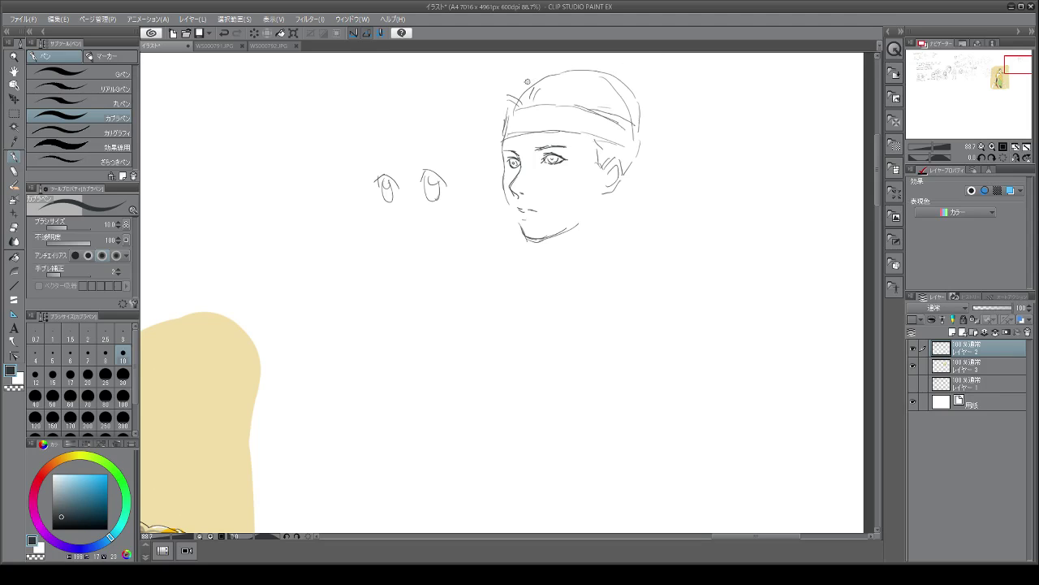
Step: Draw long hair strands framing both sides of the headband character's face, including a parted lock over the headband
mouse_move(515, 70)
left_mouse_down()
mouse_move(567, 76)
mouse_move(558, 105)
mouse_move(571, 99)
mouse_move(579, 202)
left_mouse_up()
left_click_drag(590, 142, 603, 203)
left_click_drag(488, 96, 485, 195)
left_click_drag(493, 157, 499, 230)
left_click_drag(637, 109, 637, 216)
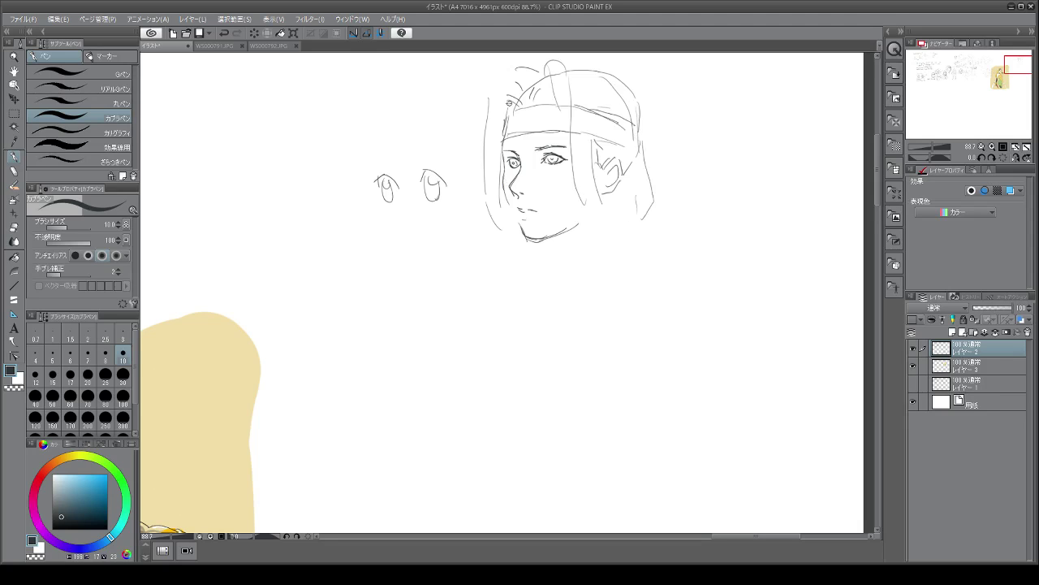
Step: Sketch the character's neck beneath the jaw and wrap a high banded collar around it
left_click_drag(562, 233, 573, 232)
left_click_drag(622, 182, 618, 228)
left_click_drag(552, 237, 559, 275)
mouse_move(615, 192)
left_mouse_down()
mouse_move(625, 243)
mouse_move(615, 258)
left_mouse_up()
mouse_move(553, 237)
left_mouse_down()
mouse_move(557, 275)
mouse_move(568, 280)
mouse_move(552, 268)
left_mouse_up()
mouse_move(553, 257)
left_mouse_down()
mouse_move(623, 225)
mouse_move(625, 246)
mouse_move(553, 268)
mouse_move(590, 247)
mouse_move(572, 256)
mouse_move(538, 301)
mouse_move(629, 260)
left_mouse_up()
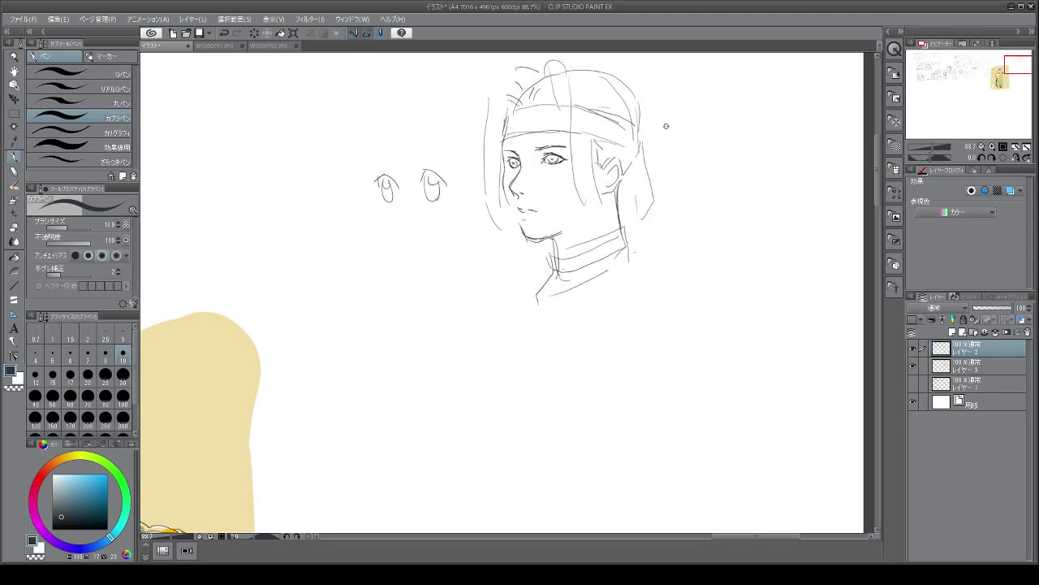
Step: Add the outer hair contour around the crown and rough in the shoulder lines below the collar
mouse_move(586, 59)
left_mouse_down()
mouse_move(627, 72)
mouse_move(650, 131)
left_mouse_up()
left_click_drag(500, 213, 507, 244)
left_click_drag(551, 271, 517, 318)
mouse_move(628, 248)
left_mouse_down()
mouse_move(640, 261)
mouse_move(630, 269)
left_mouse_up()
left_click_drag(624, 283, 613, 285)
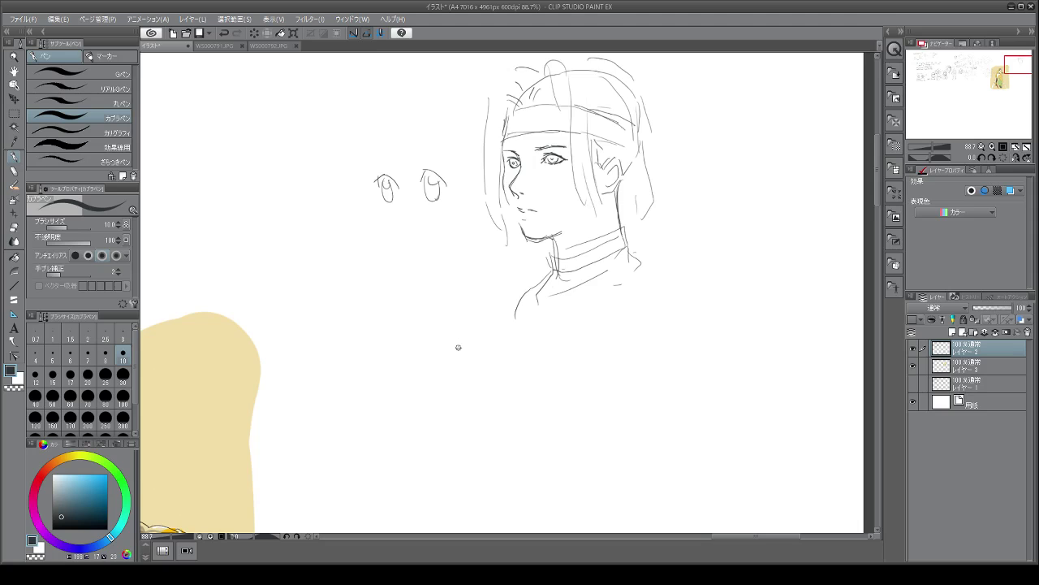
Step: Darken the irises and lashes of both eyes and redraw the eyebrows with a sterner slant
scroll(455, 346, "down", 1)
scroll(528, 281, "up", 3)
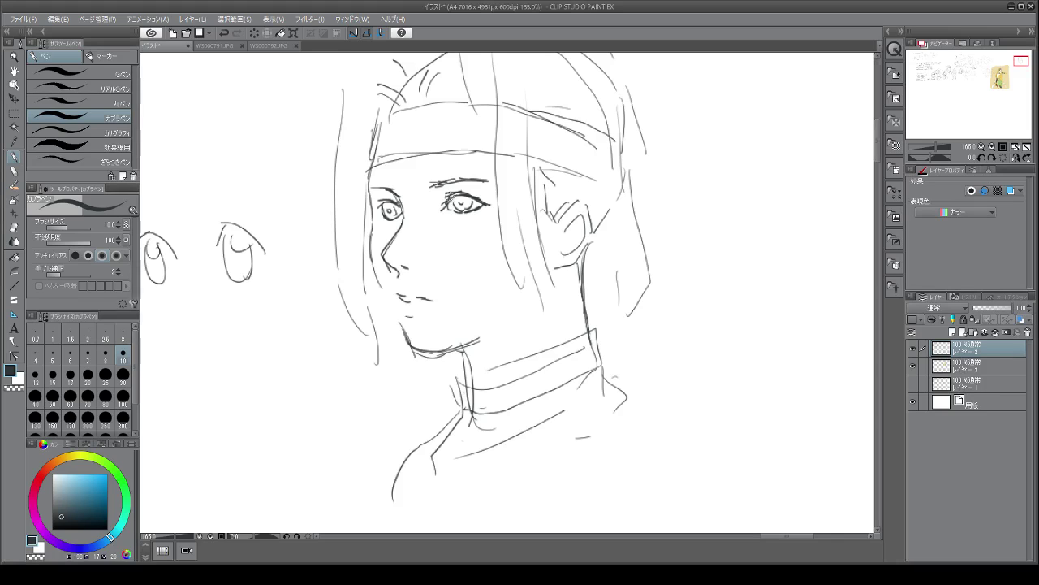
left_click_drag(451, 196, 484, 208)
left_click_drag(394, 206, 389, 208)
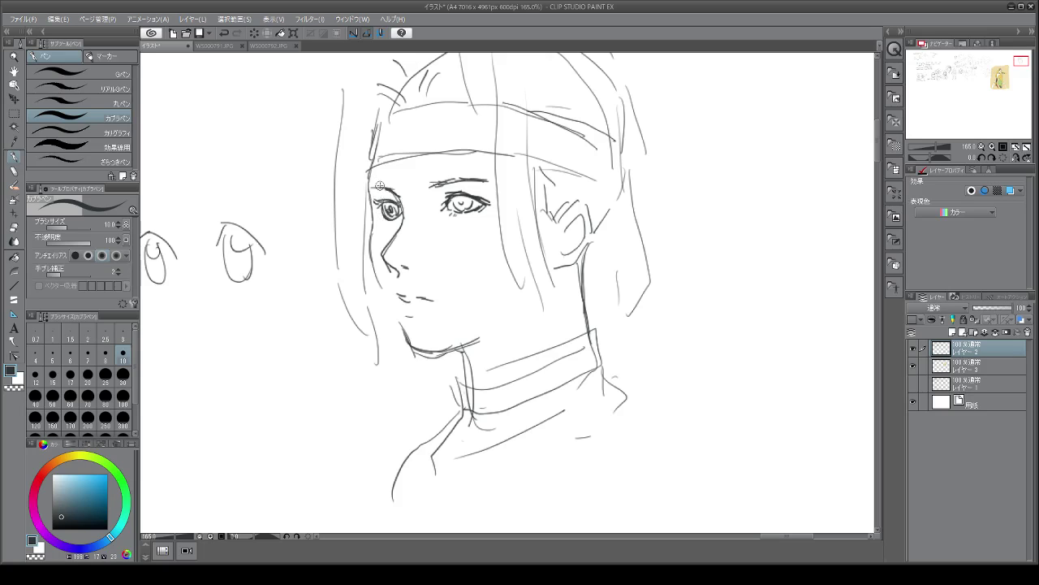
left_click_drag(426, 185, 494, 172)
left_click_drag(373, 188, 392, 190)
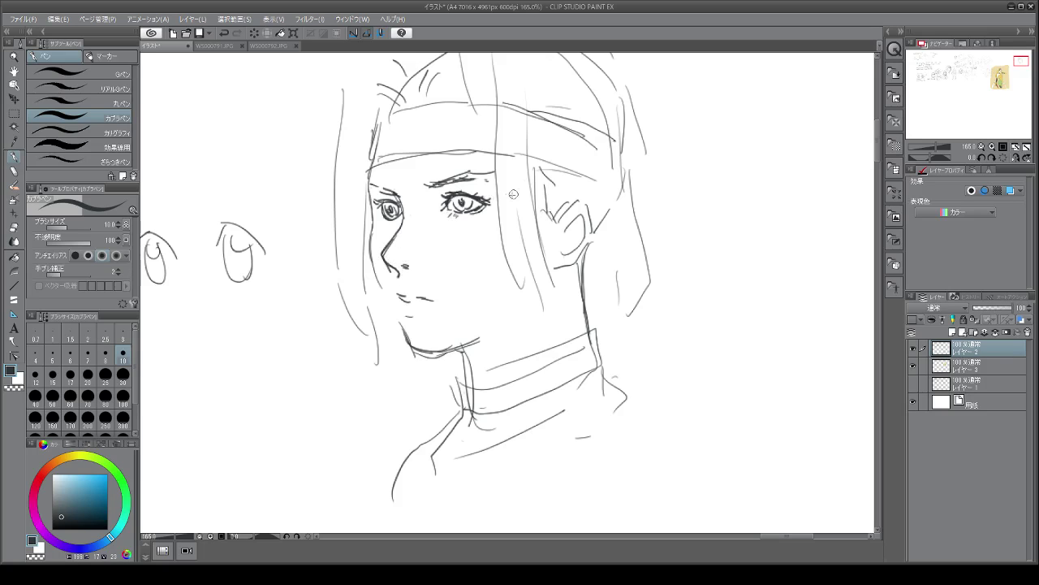
Step: Define the lips, chin and collar edges, add neck lines, and lighten the line of the nose bridge
left_click_drag(402, 309, 423, 311)
mouse_move(395, 300)
left_mouse_down()
mouse_move(438, 299)
mouse_move(428, 300)
left_mouse_up()
mouse_move(469, 390)
left_mouse_down()
mouse_move(462, 376)
mouse_move(455, 398)
mouse_move(460, 382)
mouse_move(526, 374)
mouse_move(583, 350)
mouse_move(599, 328)
mouse_move(607, 366)
mouse_move(522, 390)
left_mouse_up()
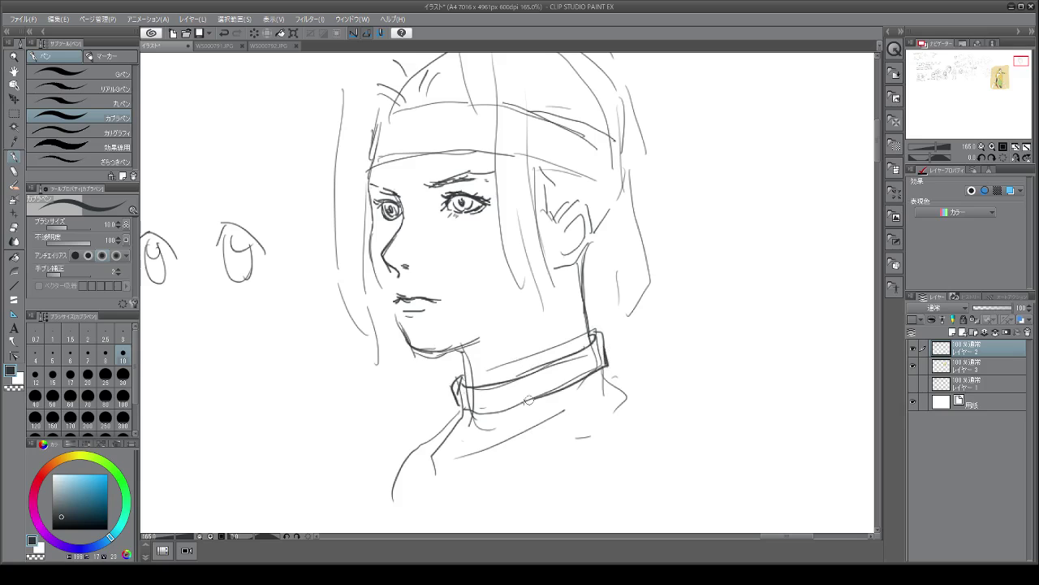
mouse_move(533, 333)
left_mouse_down()
mouse_move(520, 366)
mouse_move(468, 341)
mouse_move(420, 345)
left_mouse_up()
left_click_drag(465, 216, 449, 221)
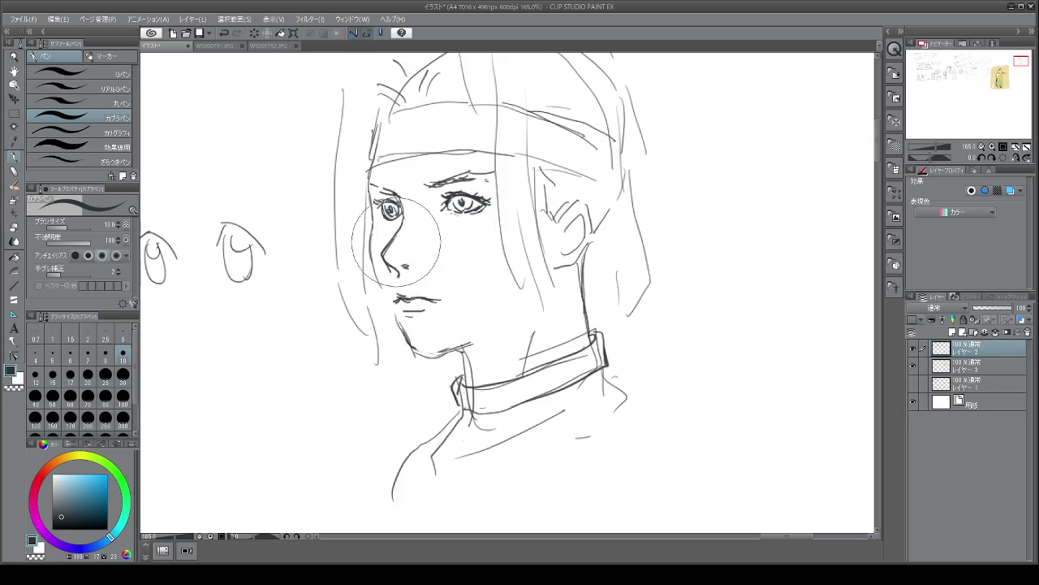
left_click_drag(395, 243, 385, 271)
Step: Draw long bangs falling from the crown over the headband and down both sides of the face
left_click_drag(508, 106, 544, 305)
mouse_move(520, 253)
left_mouse_down()
mouse_move(524, 296)
mouse_move(548, 292)
mouse_move(564, 337)
left_mouse_up()
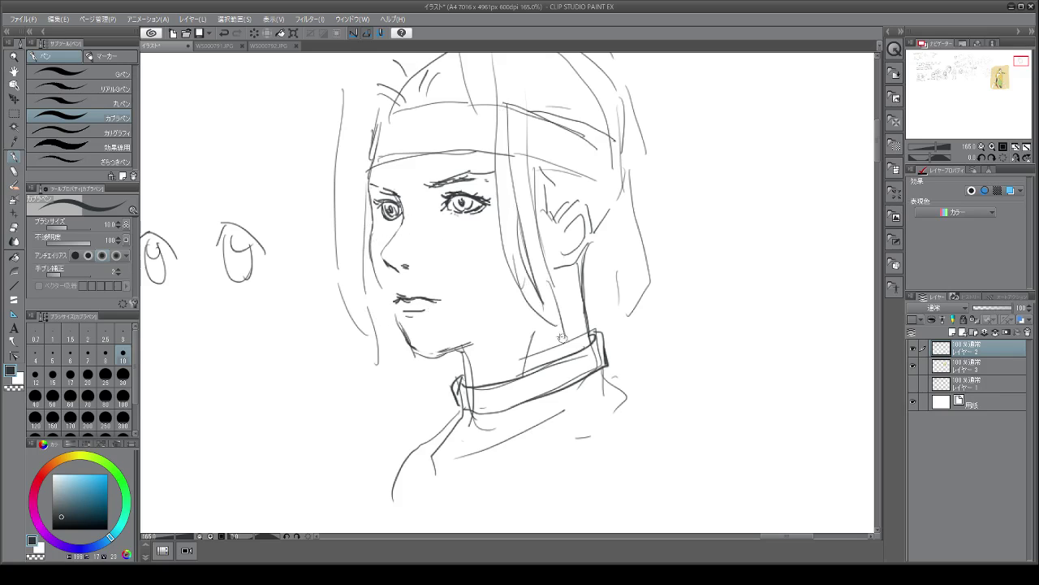
left_click_drag(348, 153, 353, 315)
left_click_drag(362, 57, 351, 67)
left_click_drag(432, 59, 481, 90)
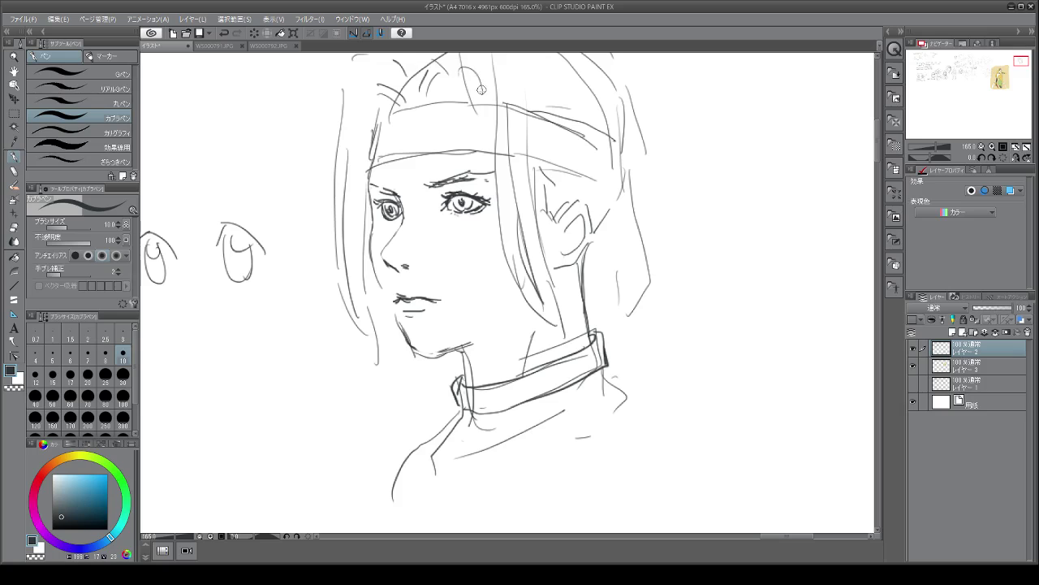
mouse_move(444, 61)
left_mouse_down()
mouse_move(471, 149)
mouse_move(476, 235)
left_mouse_up()
mouse_move(478, 124)
left_mouse_down()
mouse_move(487, 244)
mouse_move(515, 330)
left_mouse_up()
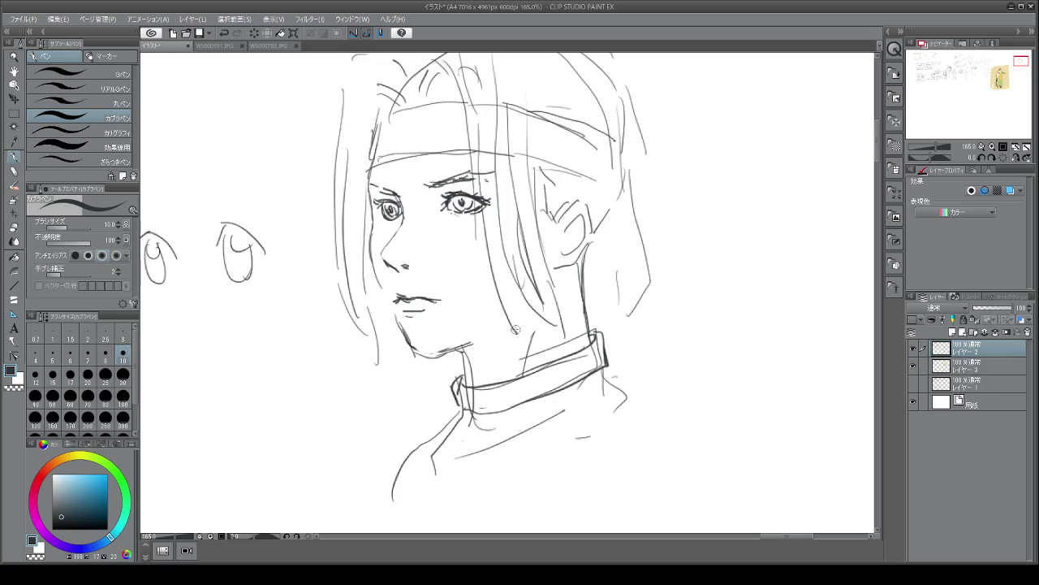
left_click_drag(485, 235, 528, 336)
Step: Strengthen the far cheek contour and eye, and redraw the ear with inner detail and an earring
left_click_drag(372, 208, 376, 247)
mouse_move(377, 205)
left_mouse_down()
mouse_move(401, 207)
mouse_move(395, 221)
left_mouse_up()
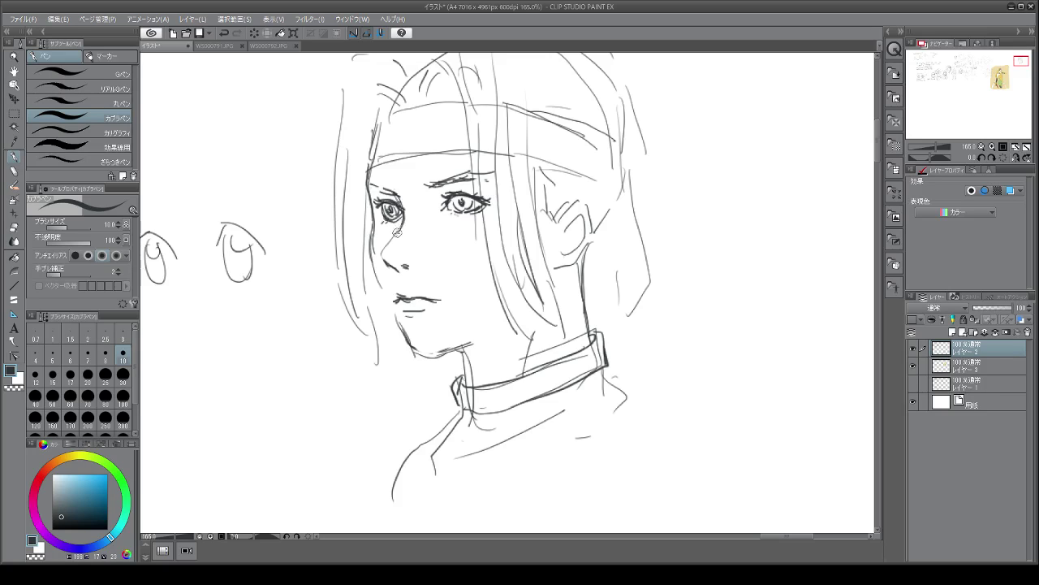
mouse_move(555, 193)
left_mouse_down()
mouse_move(570, 219)
mouse_move(575, 208)
mouse_move(584, 225)
mouse_move(563, 217)
mouse_move(560, 289)
left_mouse_up()
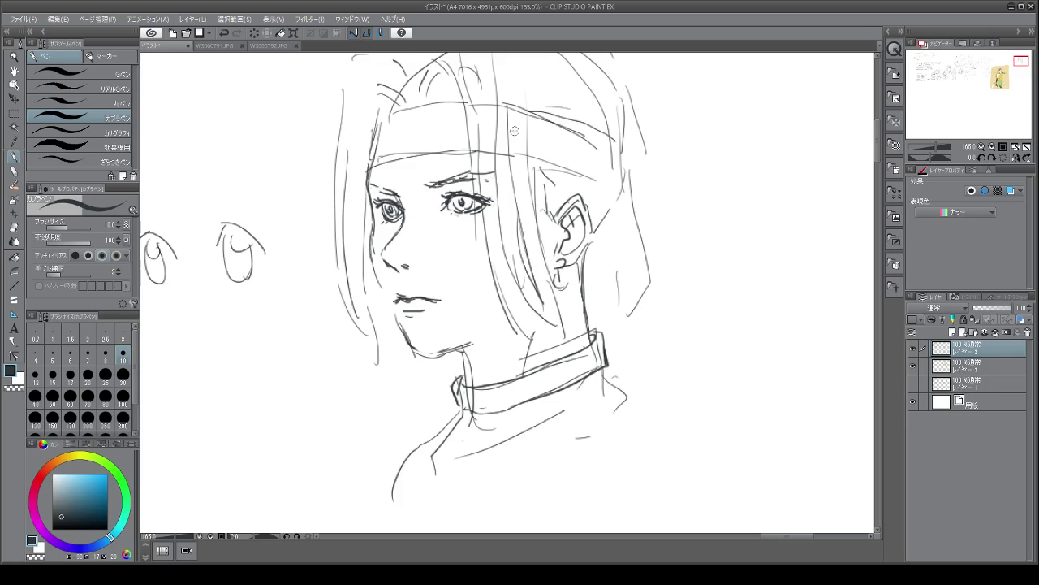
Step: Hatch the headband's rear section and draw the rounded hair falling from it behind the neck
mouse_move(507, 79)
left_mouse_down()
mouse_move(505, 121)
mouse_move(549, 334)
left_mouse_up()
left_click_drag(631, 140, 635, 107)
mouse_move(546, 83)
left_mouse_down()
mouse_move(550, 154)
mouse_move(566, 159)
left_mouse_up()
mouse_move(570, 120)
left_mouse_down()
mouse_move(627, 148)
mouse_move(601, 180)
mouse_move(578, 167)
mouse_move(589, 172)
left_mouse_up()
mouse_move(608, 137)
left_mouse_down()
mouse_move(606, 175)
mouse_move(621, 180)
mouse_move(643, 232)
mouse_move(633, 368)
left_mouse_up()
left_click_drag(623, 236, 634, 323)
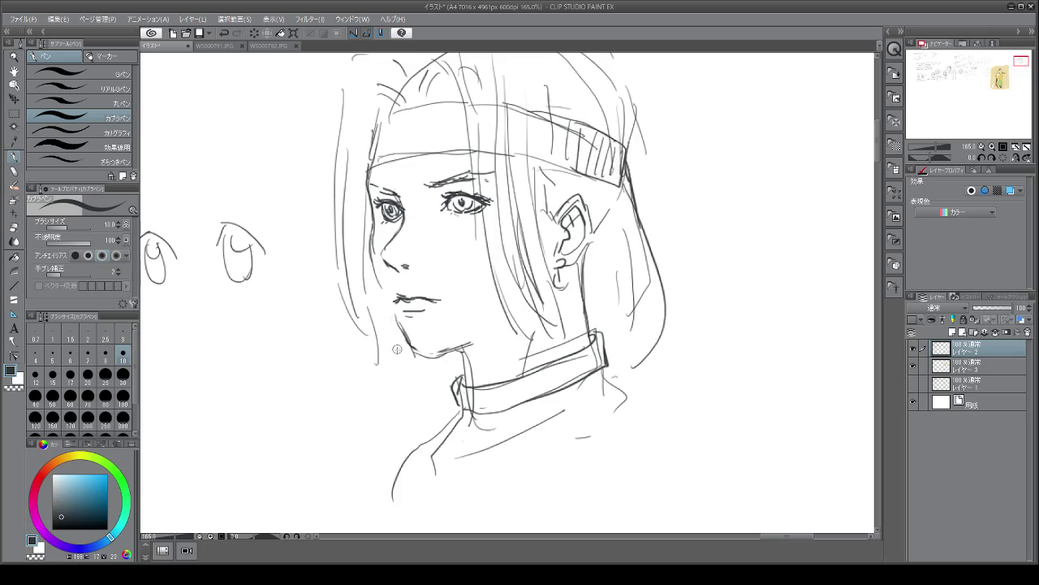
Step: Extend the hair down both sides of the neck and sketch the shoulder and neckline folds below the collar
left_click_drag(387, 323, 419, 438)
mouse_move(662, 230)
left_mouse_down()
mouse_move(680, 340)
mouse_move(655, 414)
left_mouse_up()
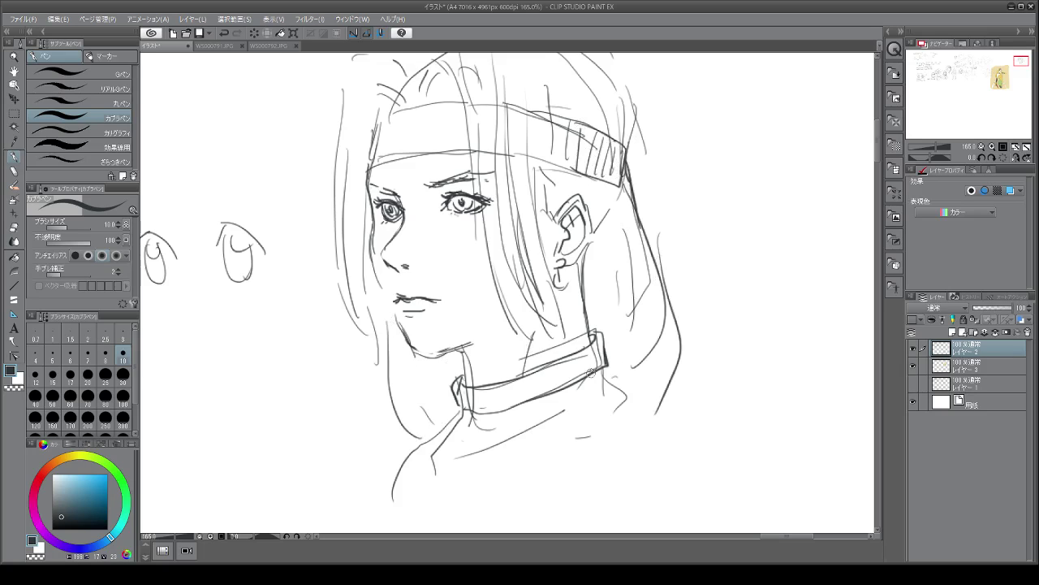
left_click_drag(598, 370, 636, 410)
left_click_drag(460, 477, 590, 437)
left_click_drag(626, 381, 657, 411)
mouse_move(449, 419)
left_mouse_down()
mouse_move(385, 472)
mouse_move(350, 454)
left_mouse_up()
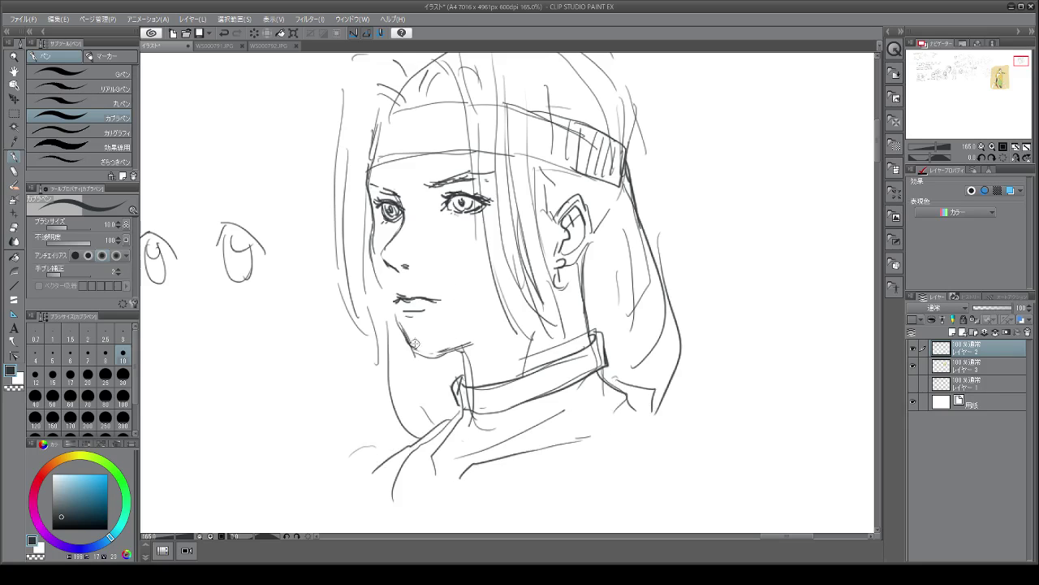
Step: Refine the jaw, eyes and nose with darker lines, and shade the lips and the shadow under the chin
mouse_move(410, 342)
left_mouse_down()
mouse_move(427, 353)
mouse_move(466, 348)
mouse_move(466, 361)
left_mouse_up()
left_click_drag(454, 187, 480, 189)
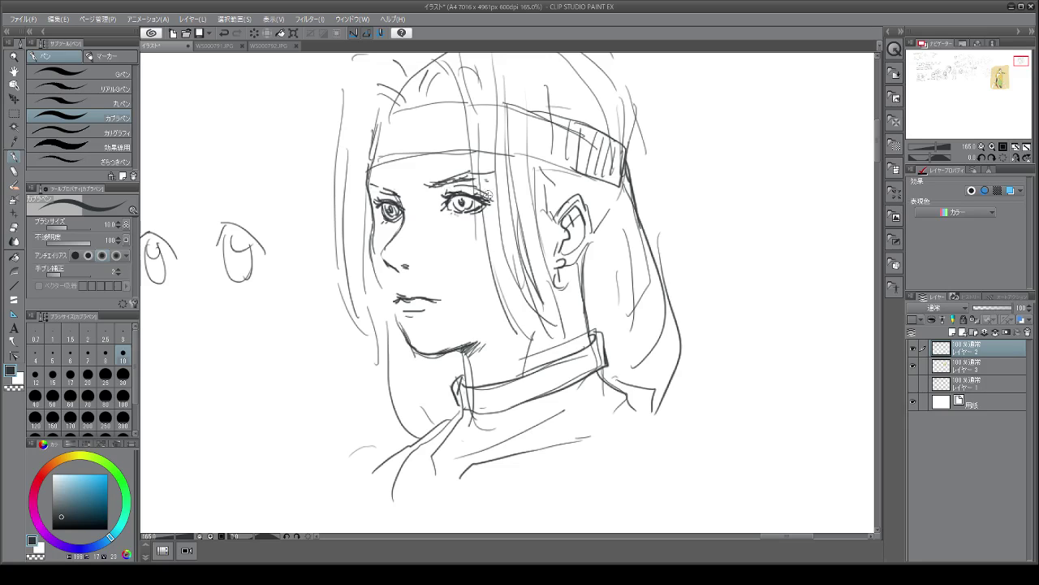
left_click_drag(376, 193, 394, 198)
left_click_drag(387, 245, 389, 265)
left_click_drag(469, 200, 474, 201)
left_click_drag(398, 208, 393, 207)
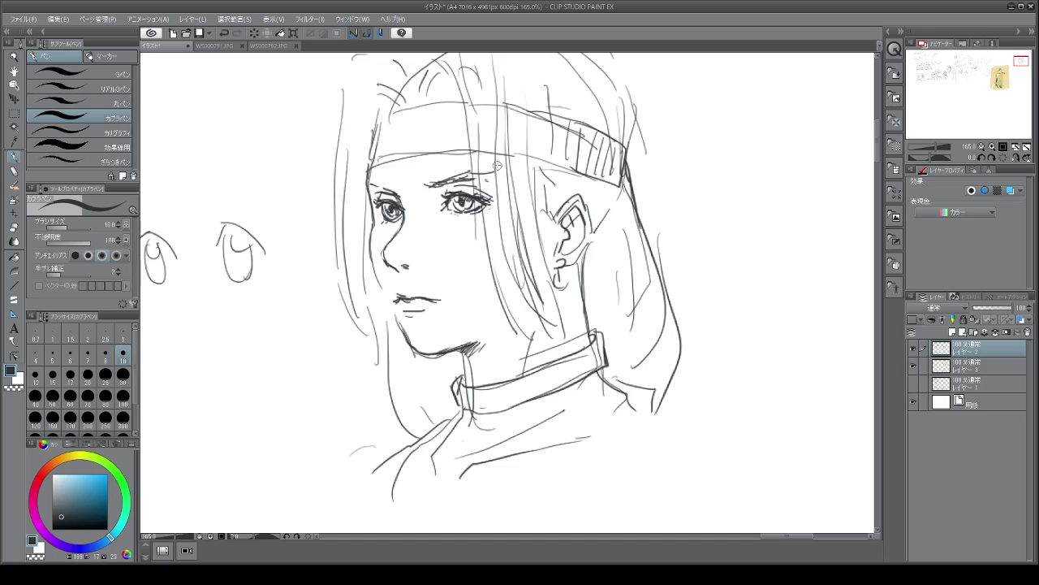
left_click_drag(495, 169, 502, 209)
left_click_drag(407, 308, 428, 304)
mouse_move(471, 346)
left_mouse_down()
mouse_move(455, 355)
mouse_move(469, 362)
mouse_move(480, 347)
left_mouse_up()
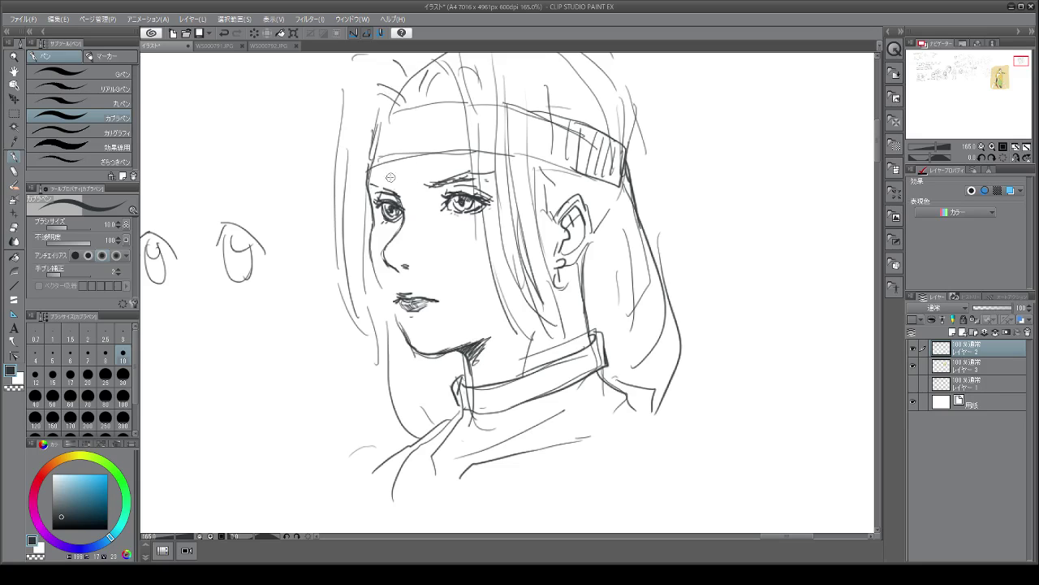
Step: Add long hair strands in front of the ear, running down past the collar
left_click_drag(360, 84, 380, 95)
left_click_drag(544, 86, 568, 341)
left_click_drag(537, 217, 565, 352)
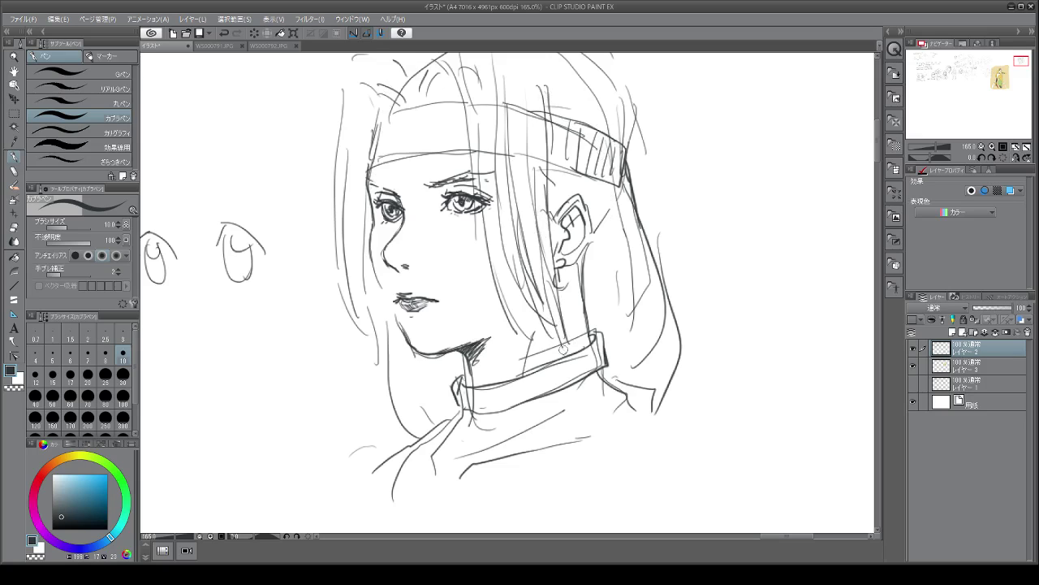
left_click_drag(508, 272, 536, 436)
left_click_drag(544, 328, 553, 428)
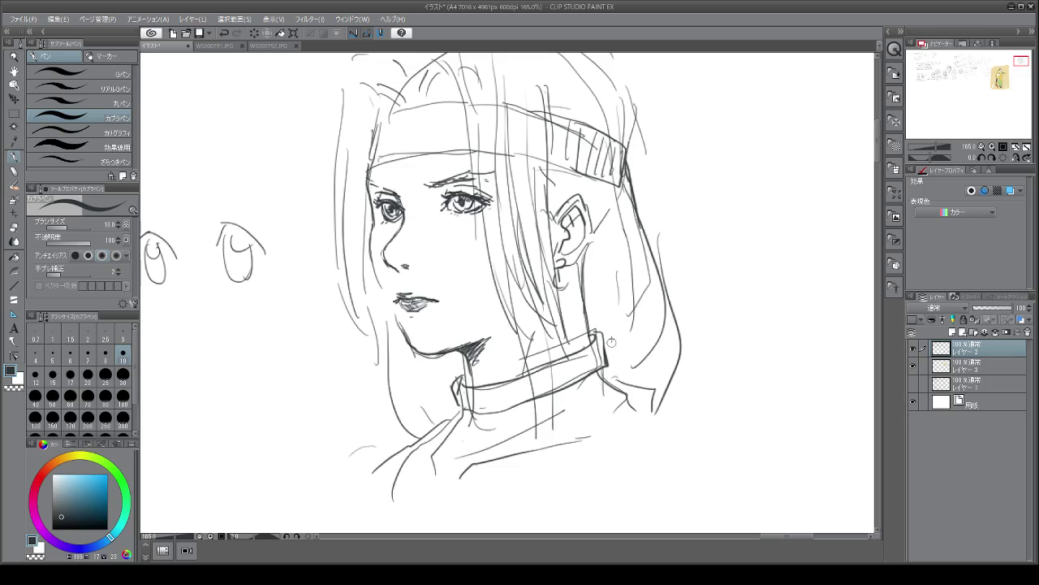
left_click_drag(586, 294, 580, 354)
Step: Outline the garment's folded neckline below the collar, add side hair, and clean up the near eyebrow
mouse_move(463, 367)
left_mouse_down()
mouse_move(460, 412)
mouse_move(413, 489)
mouse_move(532, 449)
left_mouse_up()
mouse_move(599, 369)
left_mouse_down()
mouse_move(597, 441)
mouse_move(637, 430)
mouse_move(596, 455)
left_mouse_up()
left_click_drag(401, 341, 426, 410)
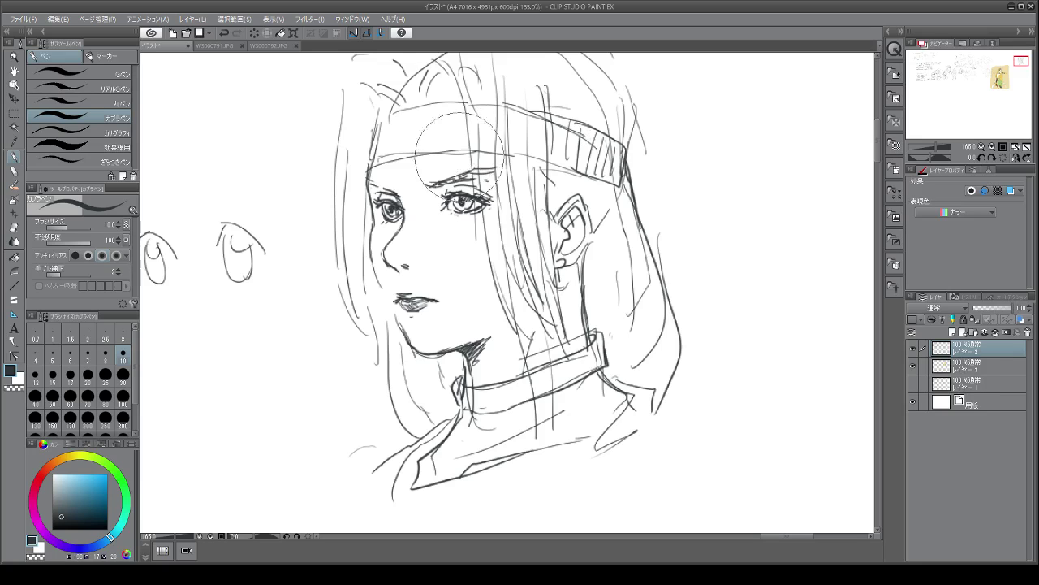
left_click_drag(449, 186, 479, 179)
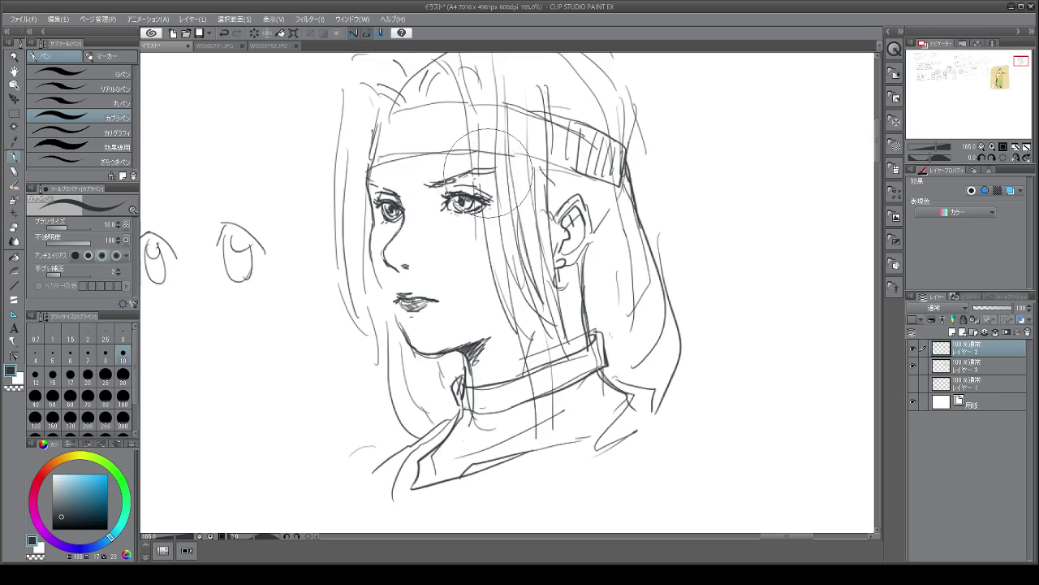
scroll(521, 338, "down", 5)
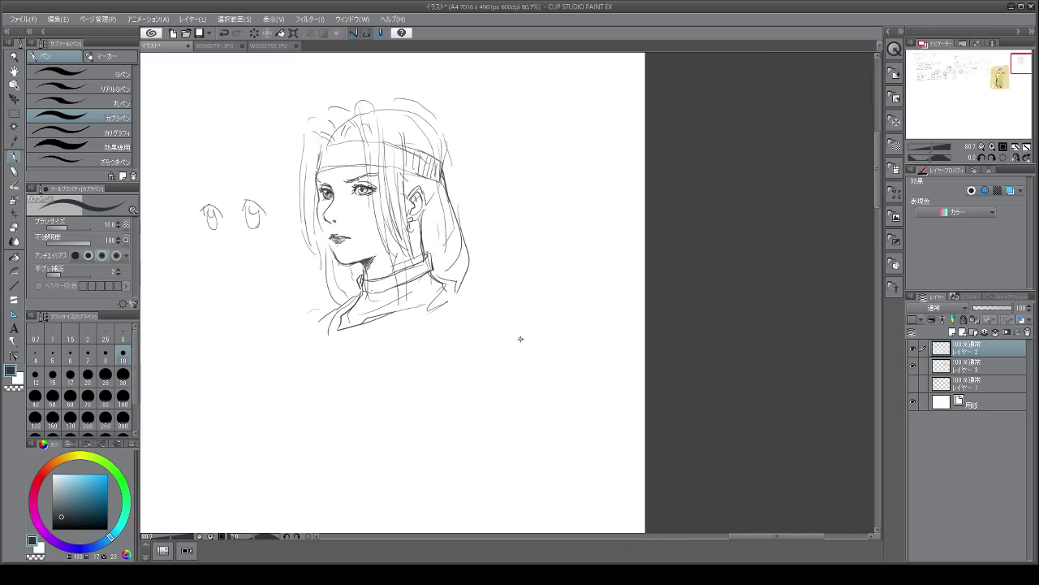
Step: Add lines to the hair behind the headband and sketch the draped cloth around the neckline
left_click_drag(381, 105, 432, 128)
left_click_drag(441, 189, 422, 230)
left_click_drag(449, 290, 431, 329)
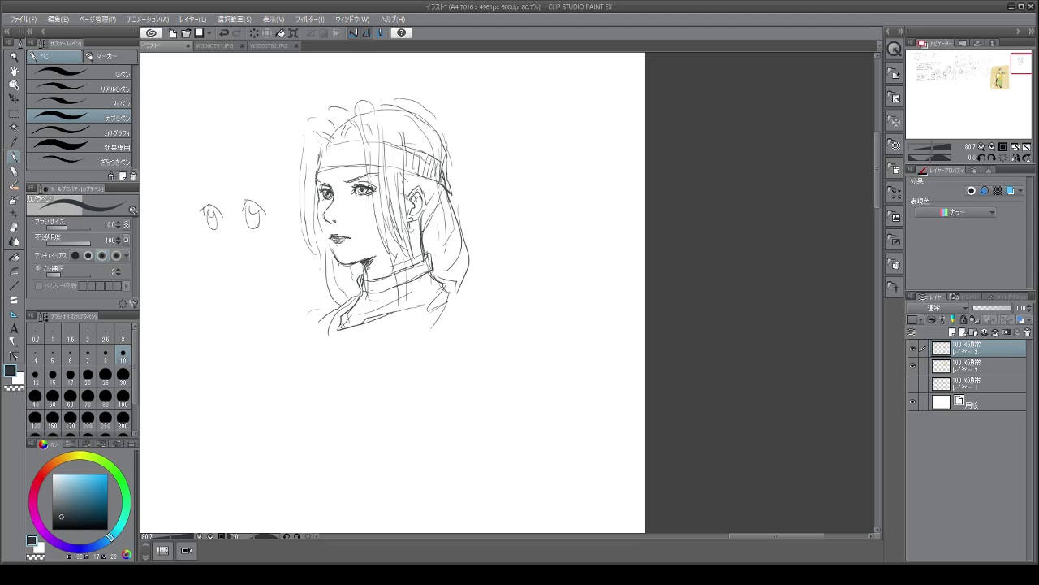
mouse_move(362, 294)
left_mouse_down()
mouse_move(323, 308)
mouse_move(292, 341)
mouse_move(387, 322)
left_mouse_up()
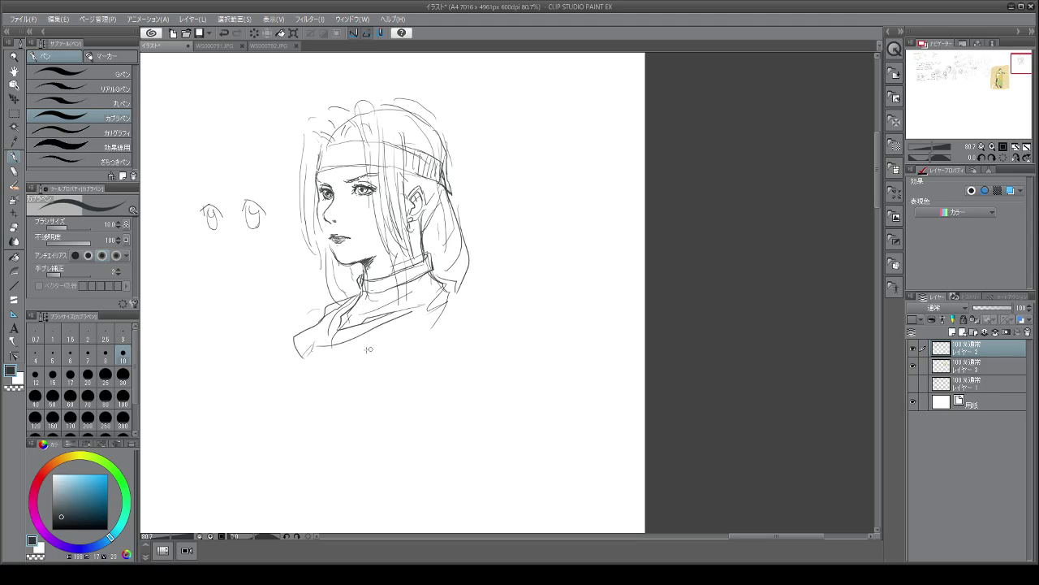
left_click_drag(445, 299, 421, 340)
Step: Draw the torso with the near shoulder and arm contour, and slim the chest outline by erasing its outer line
mouse_move(447, 281)
left_mouse_down()
mouse_move(478, 302)
mouse_move(451, 406)
mouse_move(421, 435)
left_mouse_up()
left_click_drag(288, 364, 289, 440)
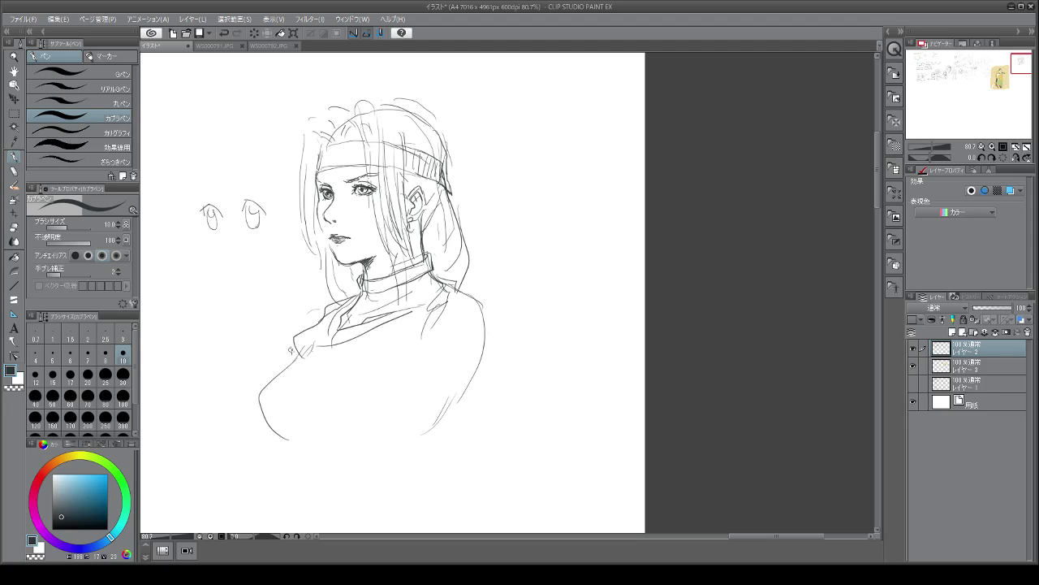
mouse_move(301, 352)
left_mouse_down()
mouse_move(276, 388)
mouse_move(284, 430)
mouse_move(270, 393)
mouse_move(295, 439)
left_mouse_up()
left_click_drag(425, 392, 388, 420)
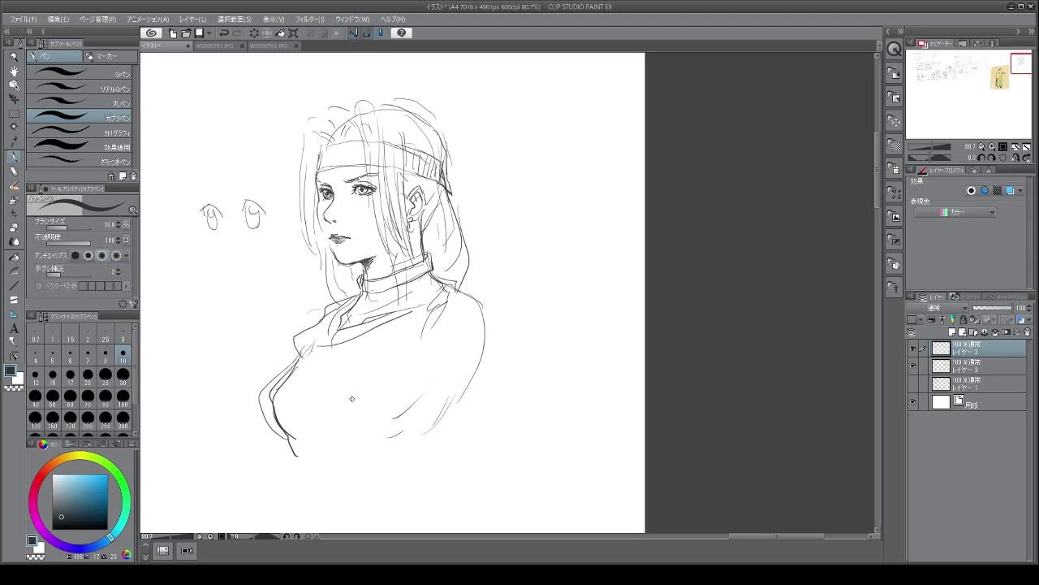
mouse_move(266, 384)
left_mouse_down()
mouse_move(243, 413)
mouse_move(300, 340)
left_mouse_up()
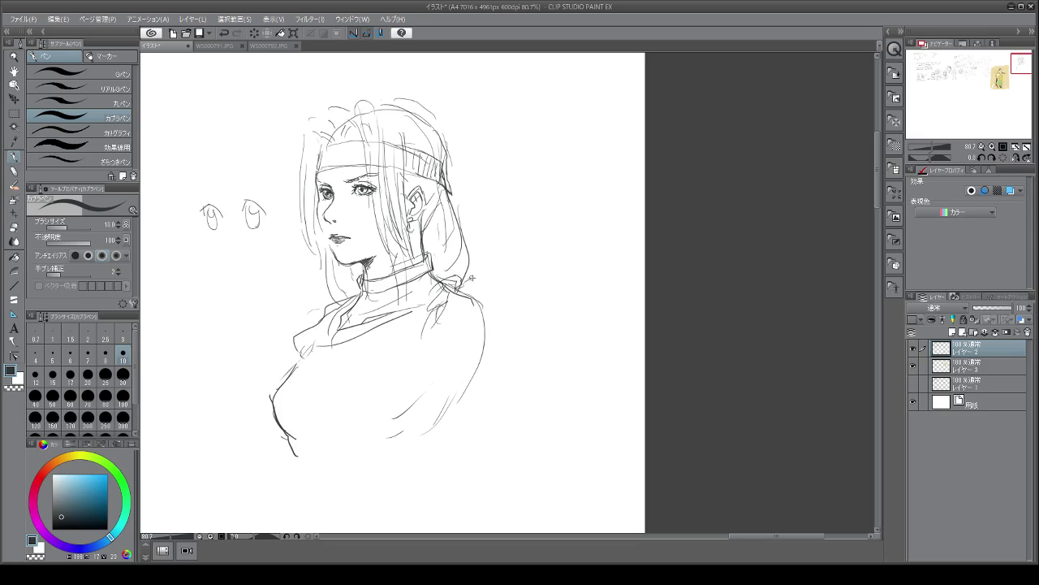
Step: Sketch a large rounded shoulder guard on the near shoulder, with cloth folds where it meets the chest
left_click_drag(493, 269, 475, 308)
mouse_move(509, 272)
left_mouse_down()
mouse_move(543, 290)
mouse_move(556, 325)
left_mouse_up()
left_click_drag(500, 349, 443, 372)
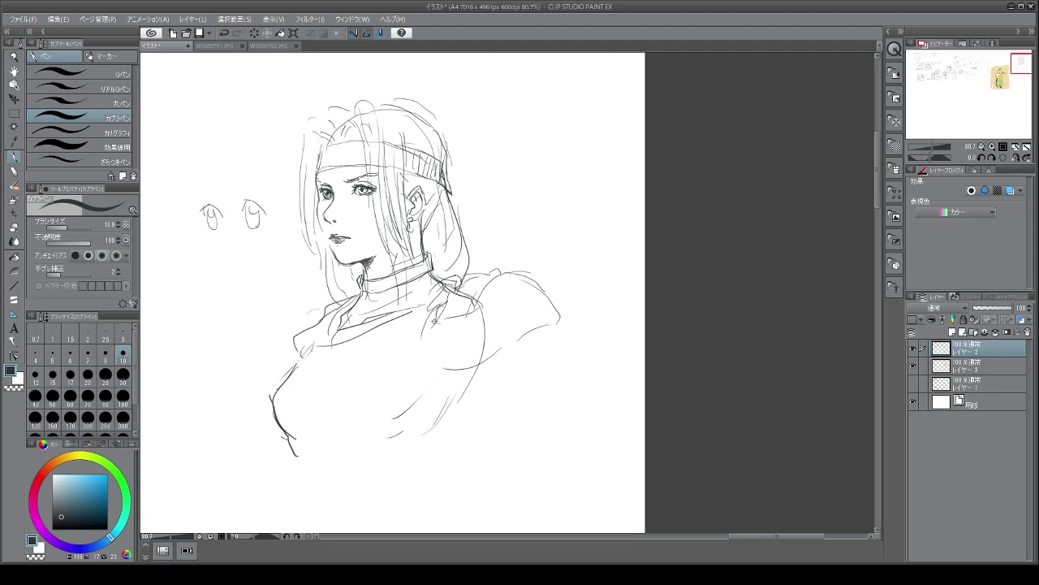
left_click_drag(424, 323, 420, 369)
left_click_drag(431, 303, 411, 325)
left_click_drag(434, 278, 508, 272)
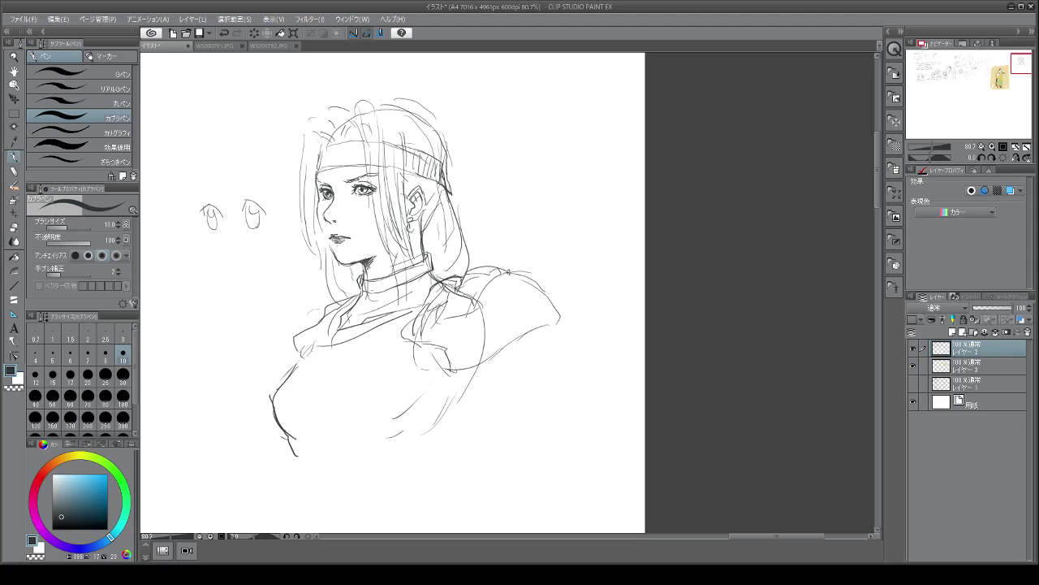
Step: Draw a round brooch with a strap at the near shoulder, undoing the stray strokes
mouse_move(432, 320)
left_mouse_down()
mouse_move(444, 292)
mouse_move(424, 319)
left_mouse_up()
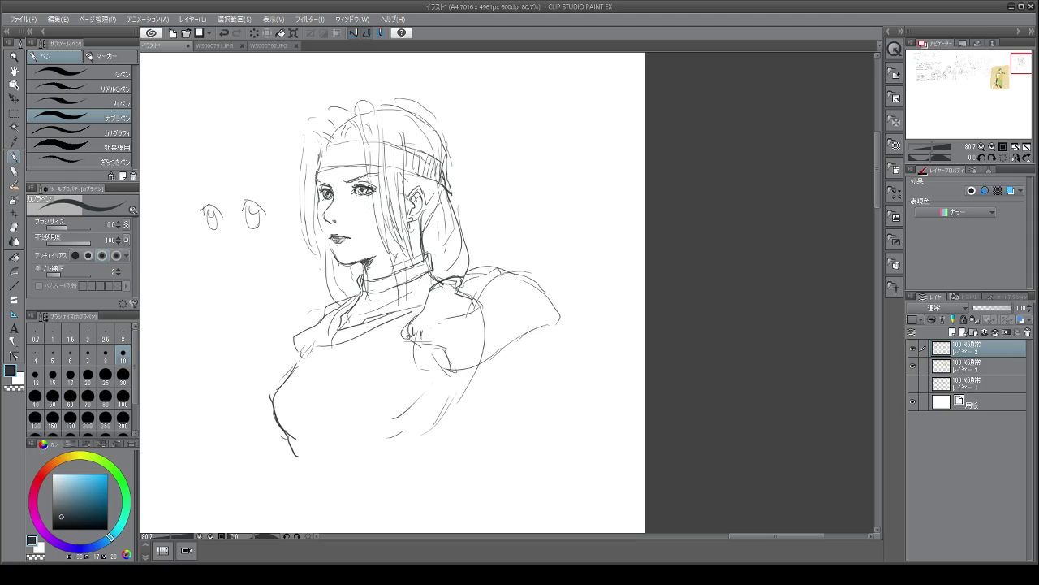
mouse_move(424, 315)
left_mouse_down()
mouse_move(416, 341)
mouse_move(427, 347)
left_mouse_up()
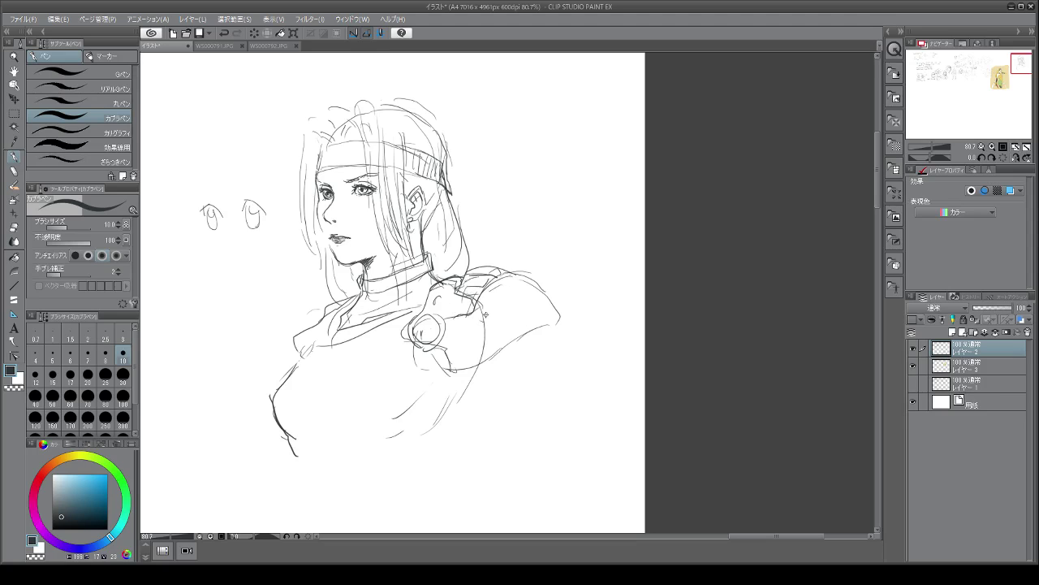
mouse_move(484, 320)
left_mouse_down()
mouse_move(484, 336)
mouse_move(459, 349)
left_mouse_up()
key("ctrl+z")
key("ctrl+z")
Step: Draw the seam across the chest and the upper arm, and simplify the shaded lips to thin lines
mouse_move(326, 370)
left_mouse_down()
mouse_move(398, 372)
mouse_move(439, 391)
mouse_move(440, 403)
left_mouse_up()
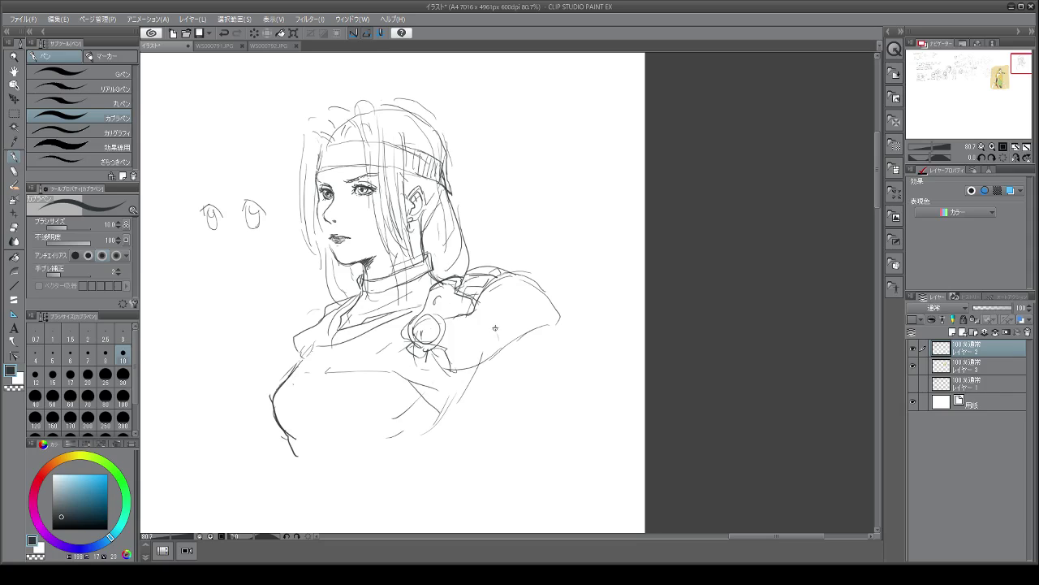
left_click_drag(482, 316, 501, 426)
left_click_drag(344, 237, 333, 233)
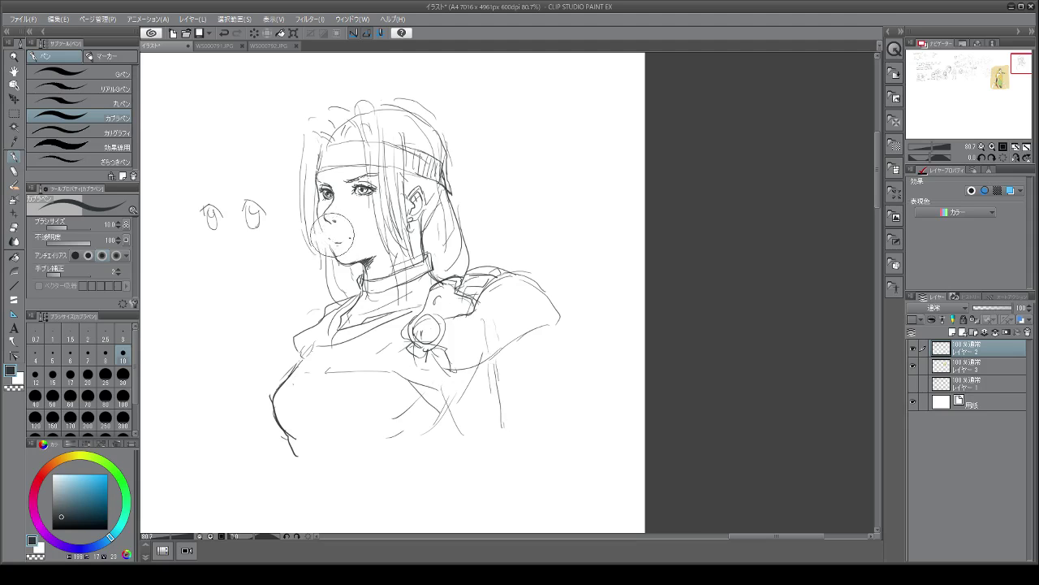
key("ctrl+z")
Step: Draw an armband around the near upper arm, the cape trailing behind it, and the side of the torso
left_click_drag(447, 408, 497, 392)
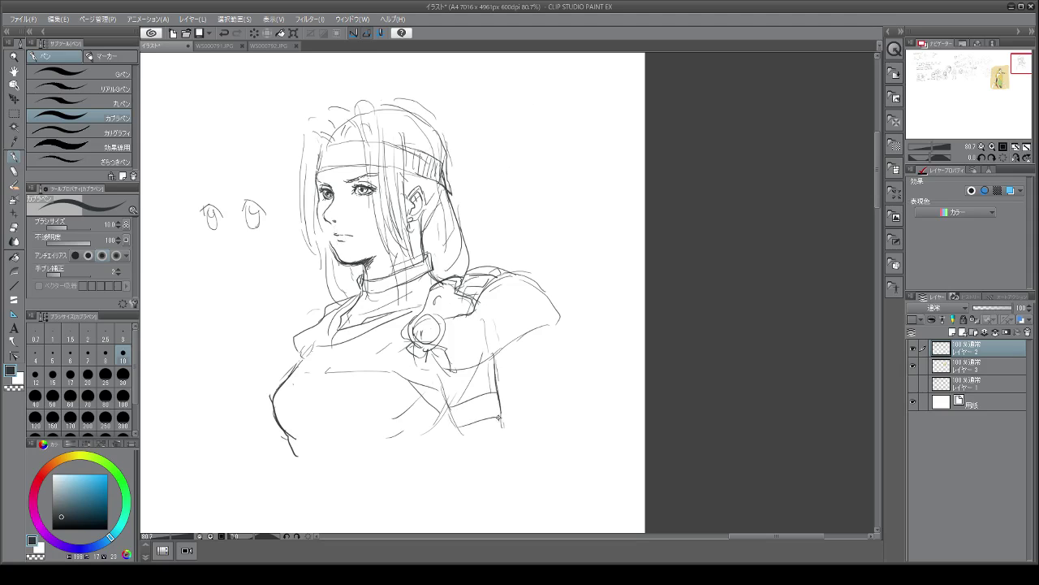
left_click_drag(447, 408, 499, 394)
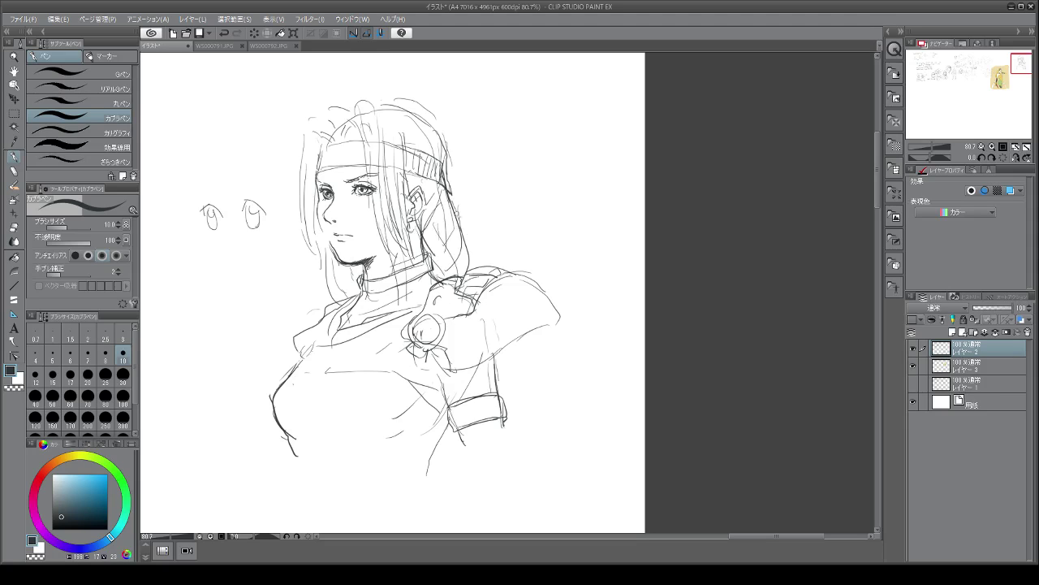
left_click_drag(456, 213, 473, 265)
mouse_move(534, 331)
left_mouse_down()
mouse_move(529, 352)
mouse_move(583, 489)
left_mouse_up()
left_click_drag(518, 393, 548, 479)
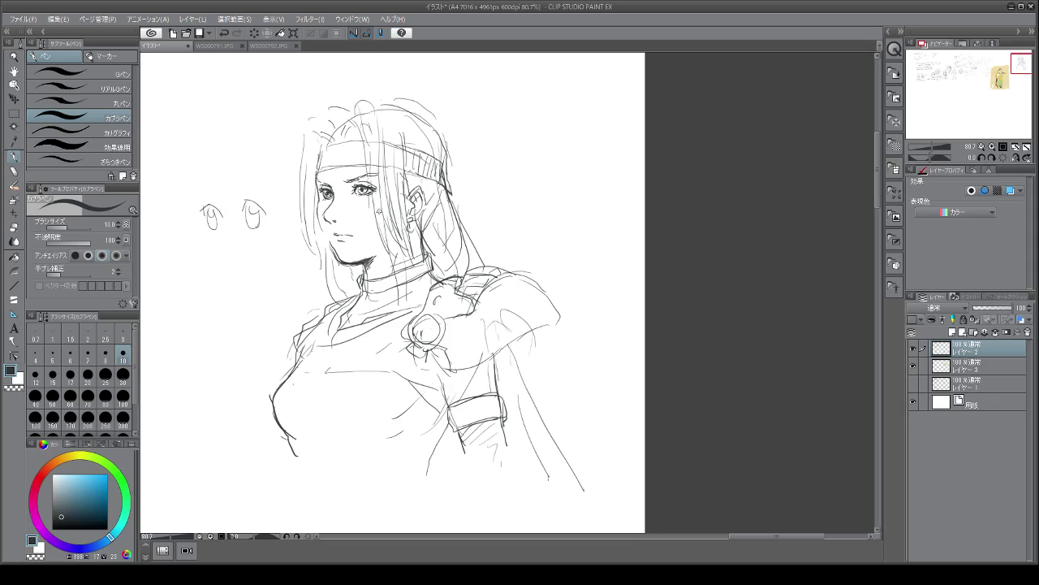
left_click_drag(445, 418, 412, 479)
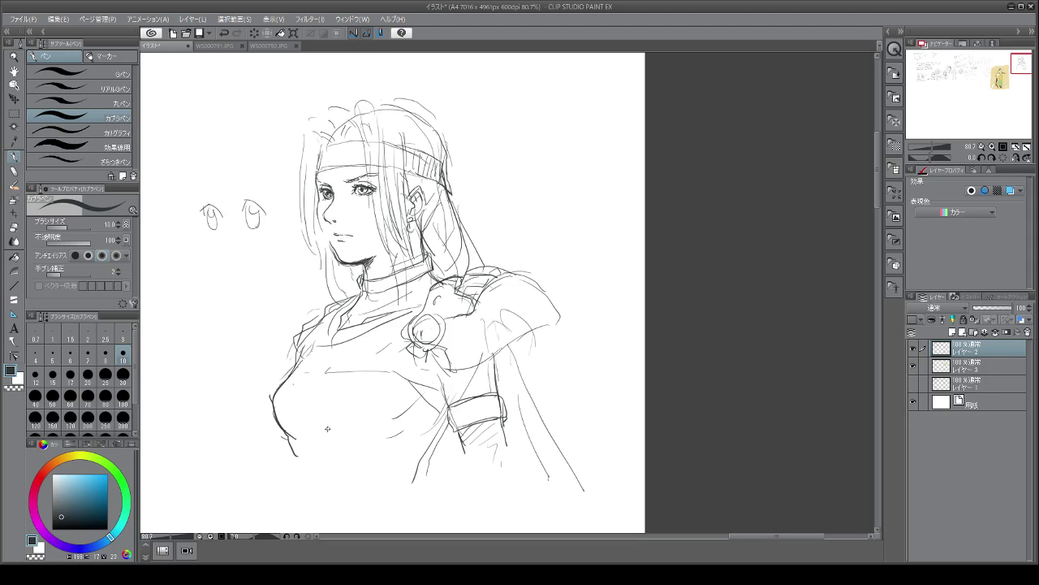
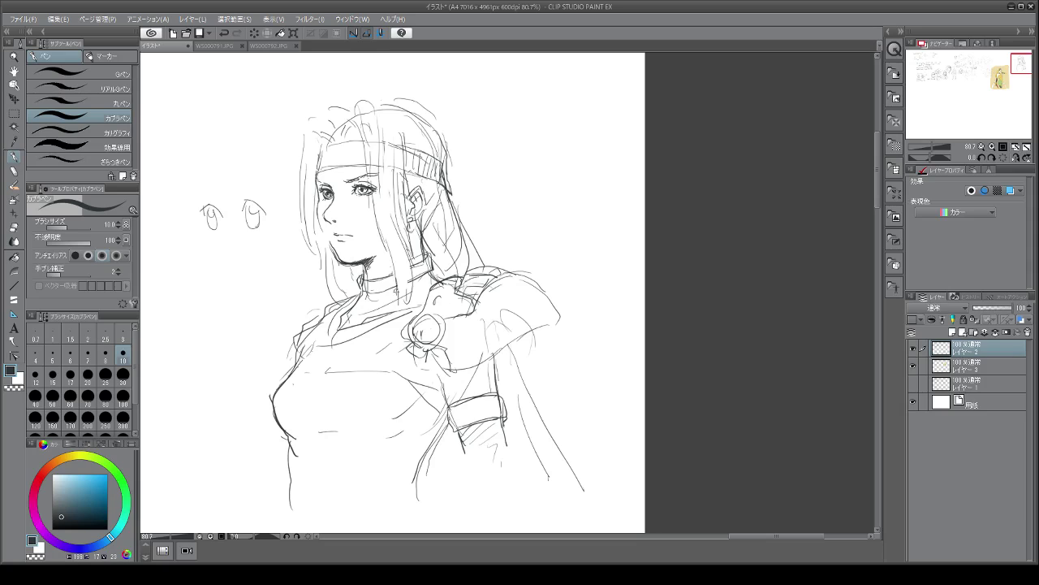
Step: On the layer below the line art, block in the face, neck, chest and upper arm with a light pink skin tone at brush size 300
left_click(982, 366)
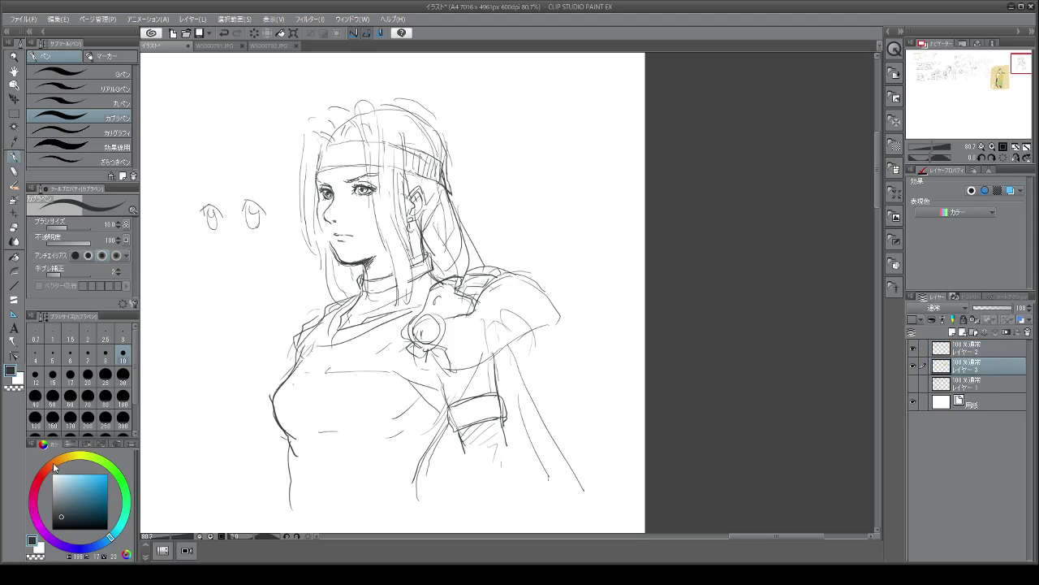
left_click_drag(54, 467, 61, 465)
left_click(66, 473)
left_click(47, 467)
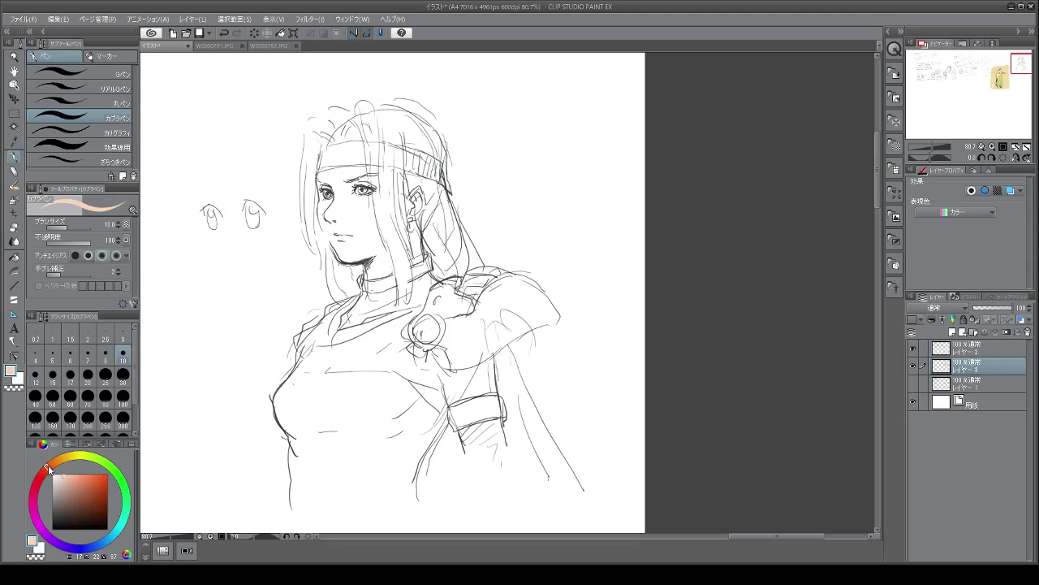
left_click(122, 418)
mouse_move(361, 168)
left_mouse_down()
mouse_move(367, 235)
mouse_move(346, 235)
left_mouse_up()
mouse_move(328, 163)
left_mouse_down()
mouse_move(333, 236)
mouse_move(376, 243)
mouse_move(366, 292)
mouse_move(301, 325)
mouse_move(381, 341)
mouse_move(427, 381)
mouse_move(447, 357)
mouse_move(471, 374)
left_mouse_up()
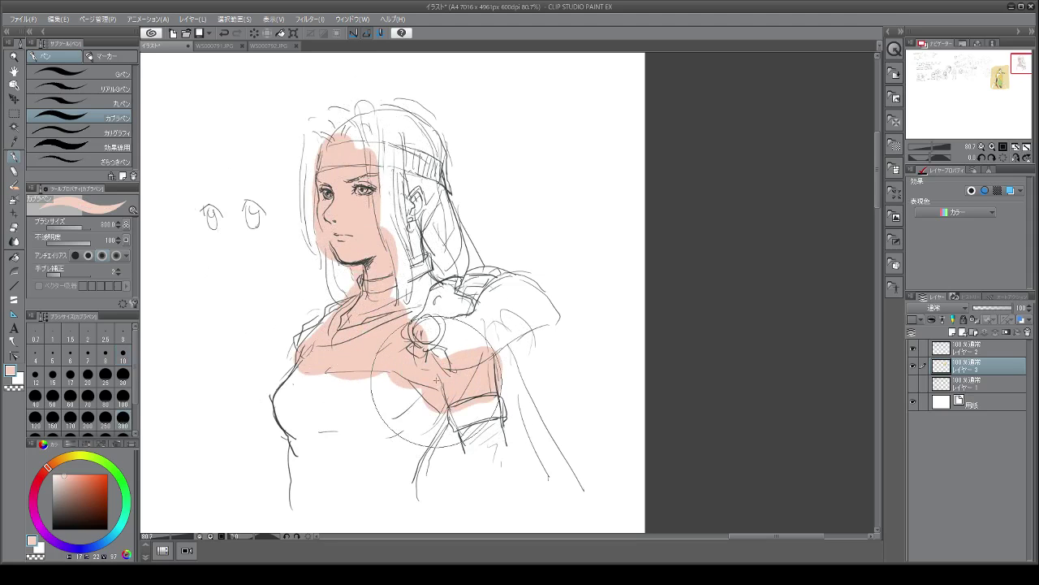
left_click_drag(480, 207, 425, 254)
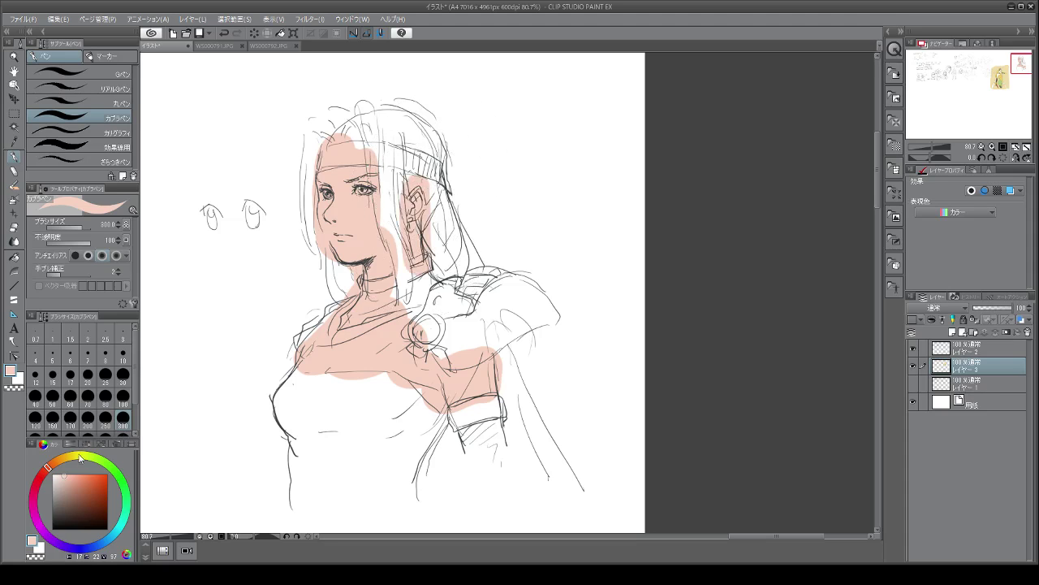
Step: Fill the woman's long hair with muted yellow at brush size 100, from the crown down to the strands over her neck
left_click(69, 457)
left_click(79, 475)
left_click(122, 399)
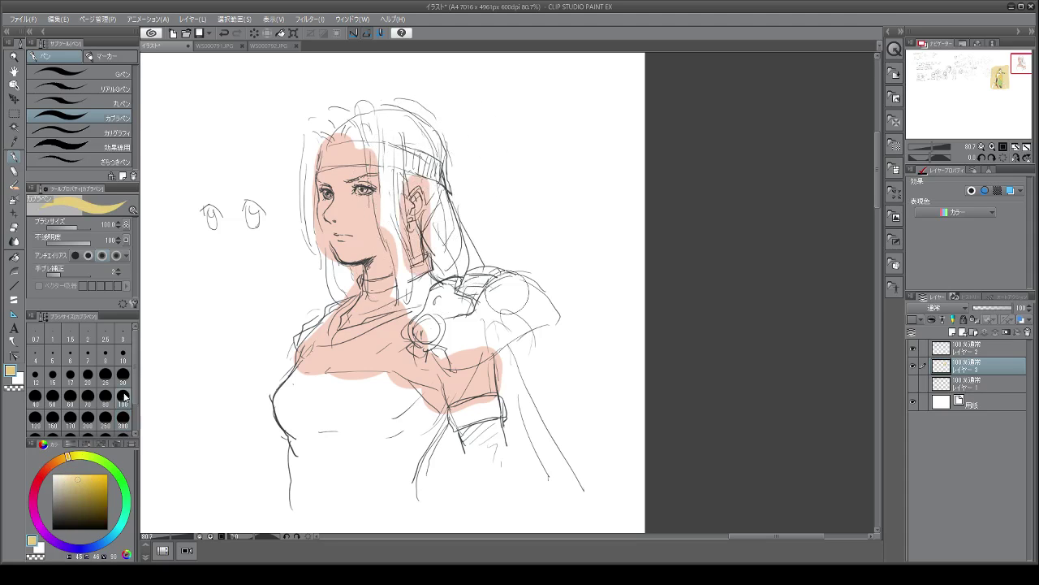
left_click_drag(388, 118, 396, 231)
mouse_move(369, 116)
left_mouse_down()
mouse_move(380, 223)
mouse_move(398, 243)
mouse_move(392, 273)
left_mouse_up()
left_click_drag(389, 208, 386, 329)
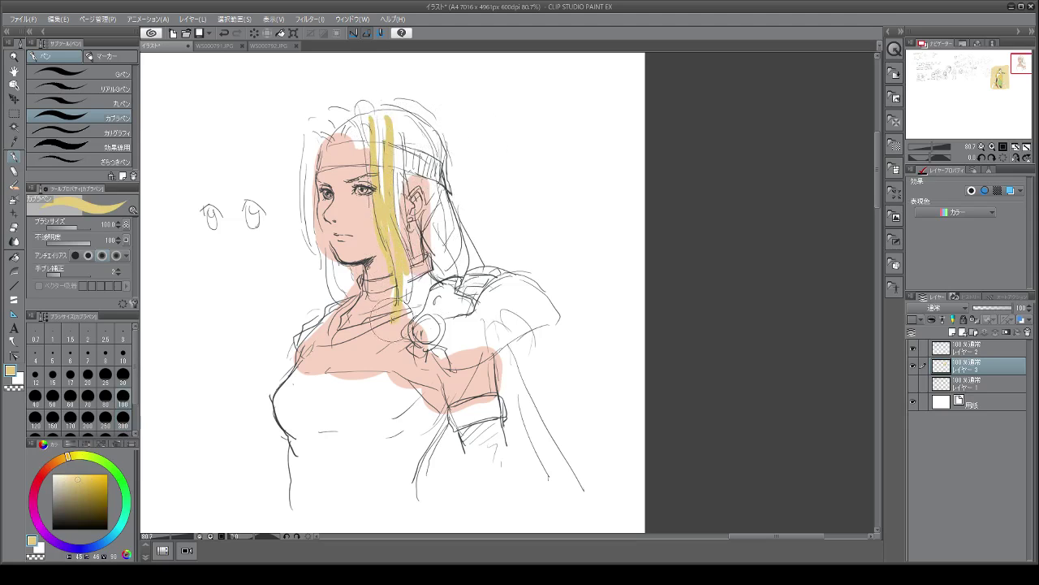
left_click_drag(313, 132, 310, 239)
mouse_move(311, 122)
left_mouse_down()
mouse_move(345, 105)
mouse_move(309, 146)
mouse_move(310, 253)
left_mouse_up()
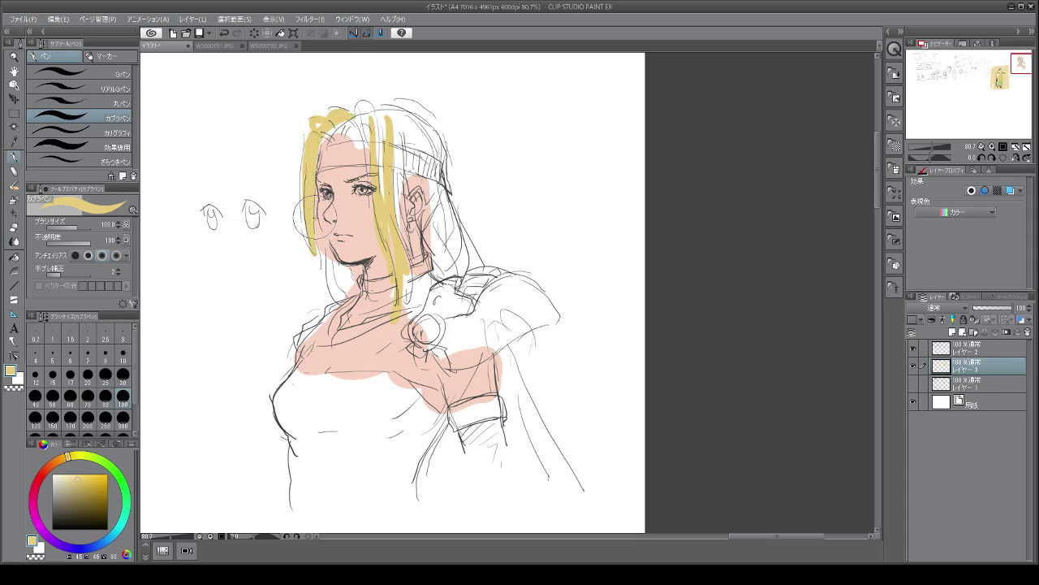
left_click_drag(315, 218, 329, 296)
left_click_drag(327, 253, 341, 297)
mouse_move(387, 97)
left_mouse_down()
mouse_move(398, 150)
mouse_move(390, 170)
mouse_move(426, 166)
mouse_move(448, 146)
mouse_move(422, 187)
mouse_move(398, 195)
mouse_move(414, 163)
mouse_move(443, 236)
mouse_move(422, 187)
mouse_move(447, 292)
mouse_move(475, 272)
mouse_move(455, 284)
left_mouse_up()
mouse_move(351, 268)
left_mouse_down()
mouse_move(349, 293)
mouse_move(363, 269)
mouse_move(359, 280)
left_mouse_up()
mouse_move(367, 122)
left_mouse_down()
mouse_move(325, 147)
mouse_move(374, 105)
mouse_move(357, 130)
mouse_move(367, 106)
mouse_move(385, 205)
mouse_move(384, 128)
mouse_move(393, 158)
mouse_move(406, 301)
mouse_move(390, 324)
mouse_move(330, 291)
left_mouse_up()
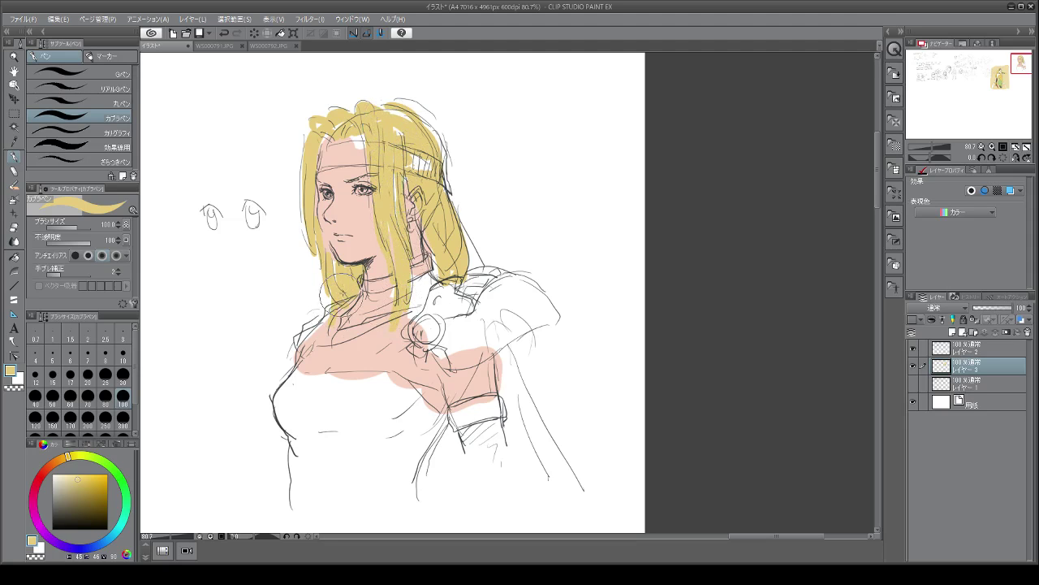
Step: Paint the woman's top in flat green from the chest seam down to the waist
left_click(105, 462)
left_click(84, 497)
left_click_drag(84, 497, 87, 492)
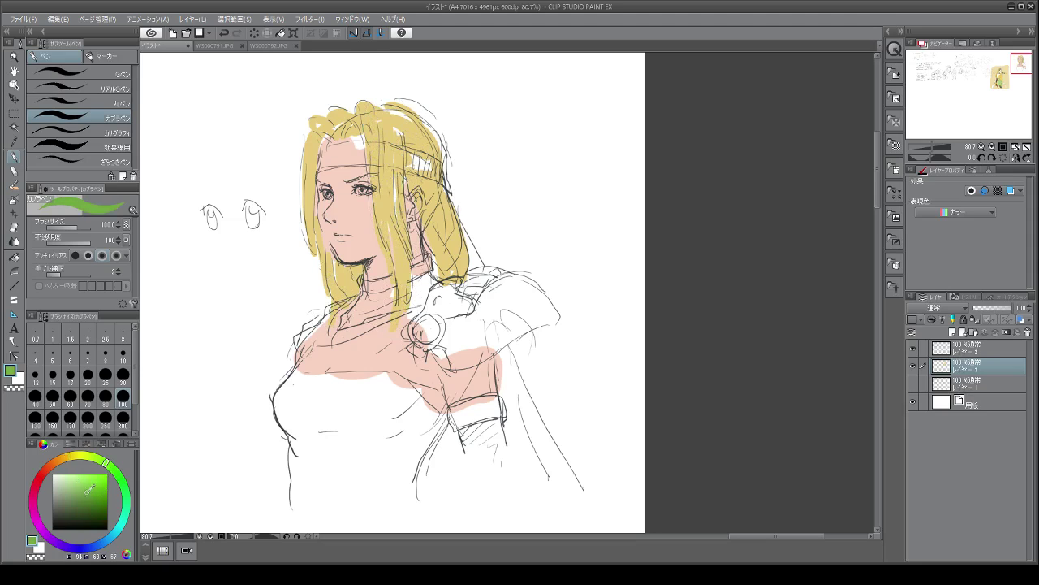
mouse_move(278, 398)
left_mouse_down()
mouse_move(298, 376)
mouse_move(391, 372)
mouse_move(450, 418)
mouse_move(412, 472)
mouse_move(406, 518)
left_mouse_up()
mouse_move(294, 375)
left_mouse_down()
mouse_move(282, 418)
mouse_move(290, 518)
left_mouse_up()
mouse_move(298, 388)
left_mouse_down()
mouse_move(332, 436)
mouse_move(353, 387)
mouse_move(419, 413)
mouse_move(350, 471)
mouse_move(304, 480)
mouse_move(303, 517)
mouse_move(364, 489)
mouse_move(391, 446)
mouse_move(403, 450)
mouse_move(399, 510)
mouse_move(369, 513)
mouse_move(348, 495)
left_mouse_up()
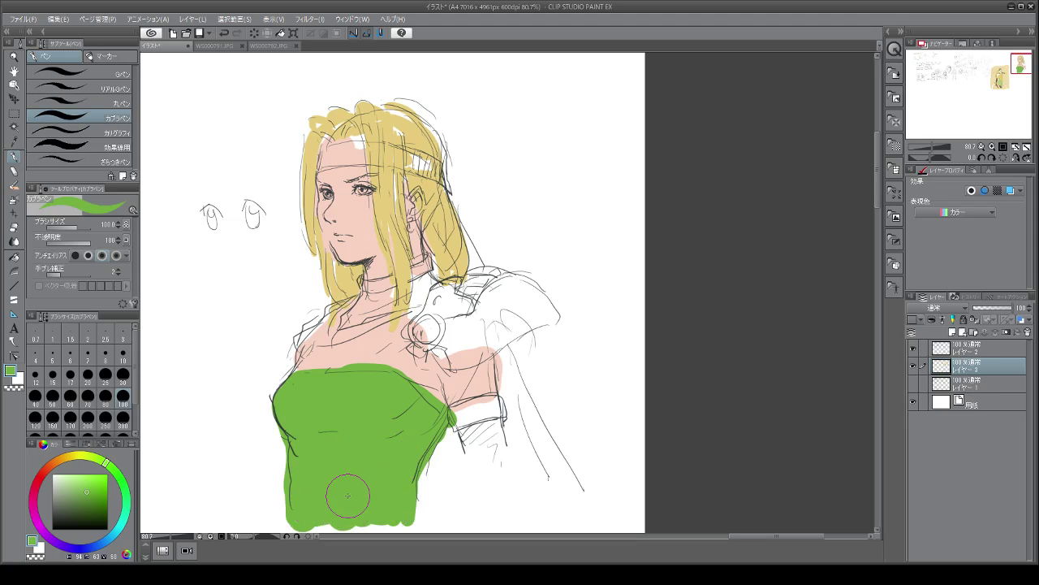
Step: Paint the large near shoulder guard in a greenish grey, working around the brooch
left_click(59, 491)
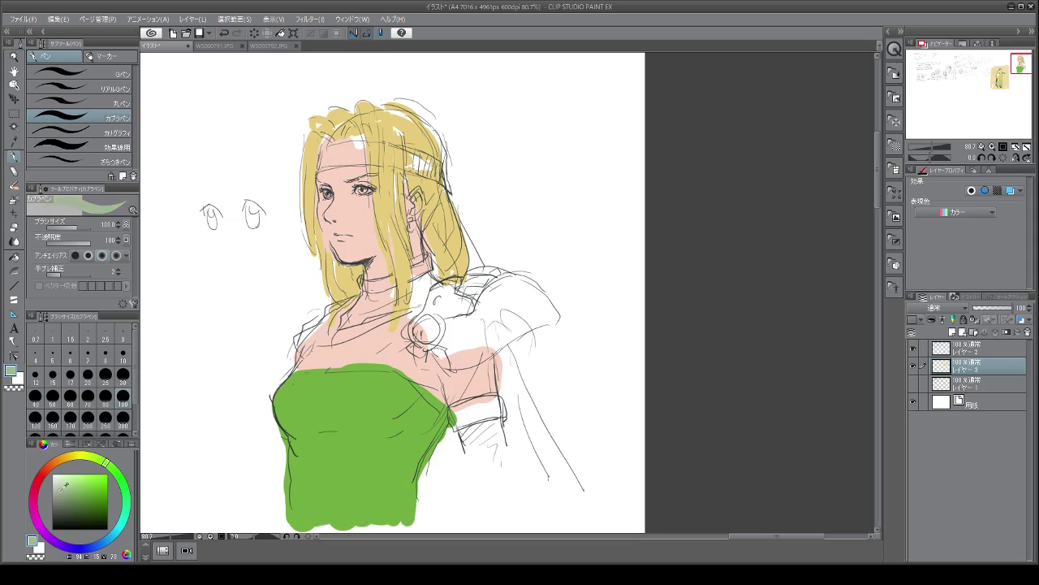
mouse_move(445, 312)
left_mouse_down()
mouse_move(418, 329)
mouse_move(439, 320)
mouse_move(426, 357)
mouse_move(492, 349)
mouse_move(543, 321)
left_mouse_up()
mouse_move(504, 276)
left_mouse_down()
mouse_move(549, 306)
mouse_move(546, 325)
mouse_move(533, 337)
mouse_move(507, 318)
mouse_move(495, 287)
mouse_move(463, 312)
mouse_move(497, 294)
mouse_move(513, 297)
mouse_move(501, 316)
mouse_move(501, 303)
mouse_move(538, 310)
mouse_move(469, 325)
left_mouse_up()
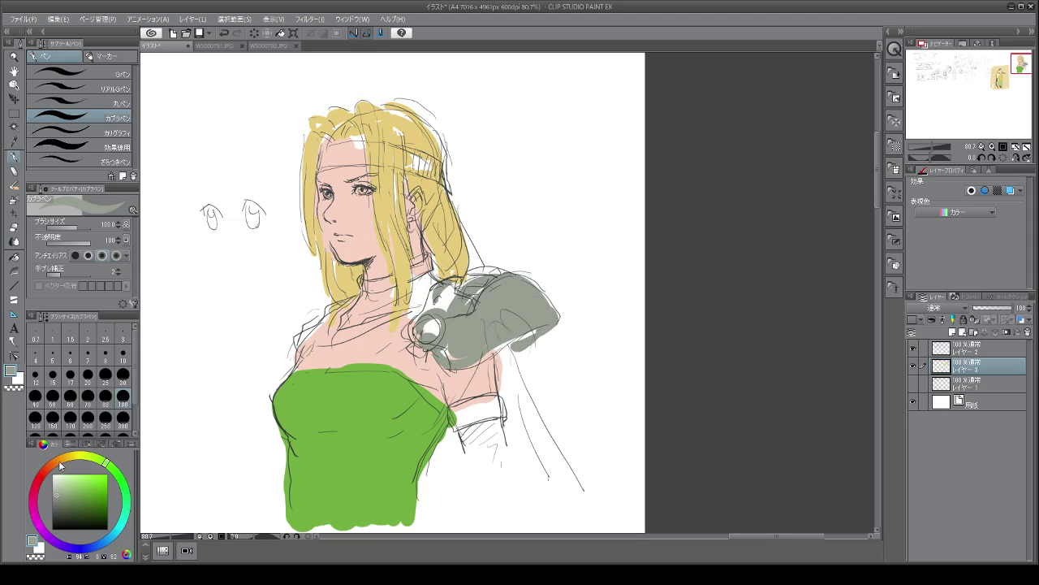
Step: Switch to the flat oil paint brush at size 30 and try pale cream tones on the forehead
left_click(59, 460)
left_click(67, 475)
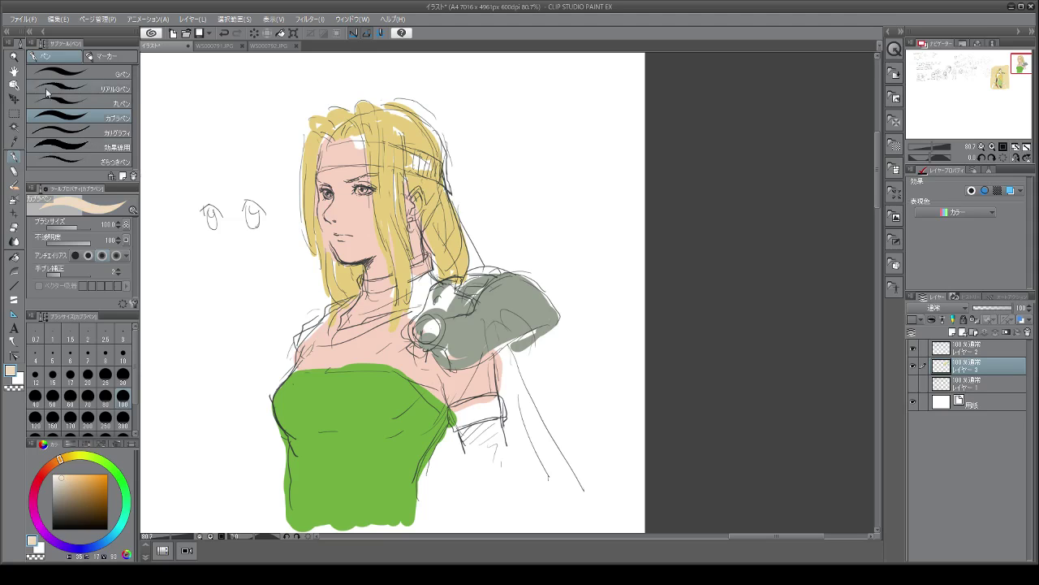
left_click(14, 187)
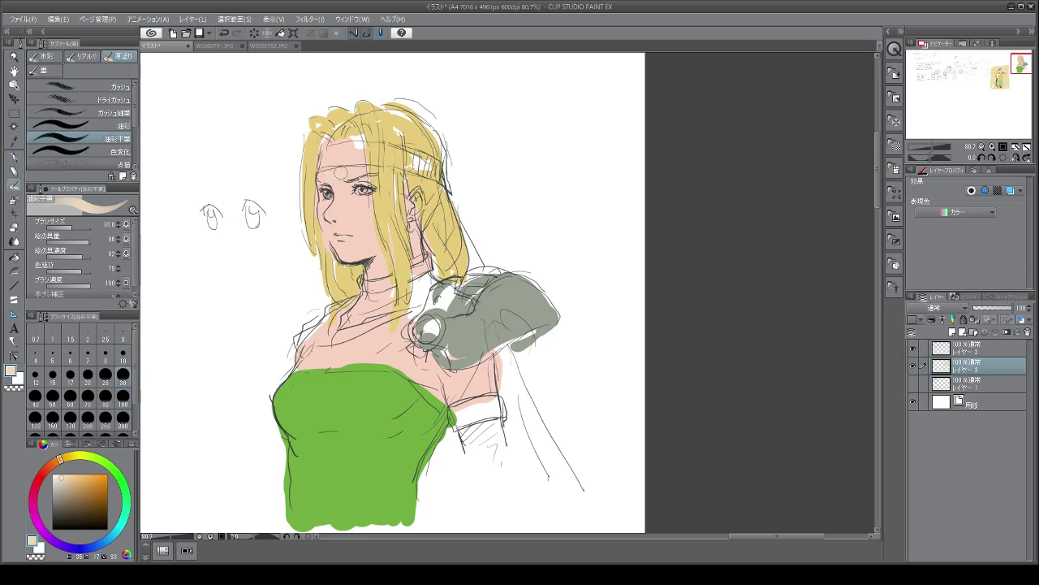
left_click(59, 475)
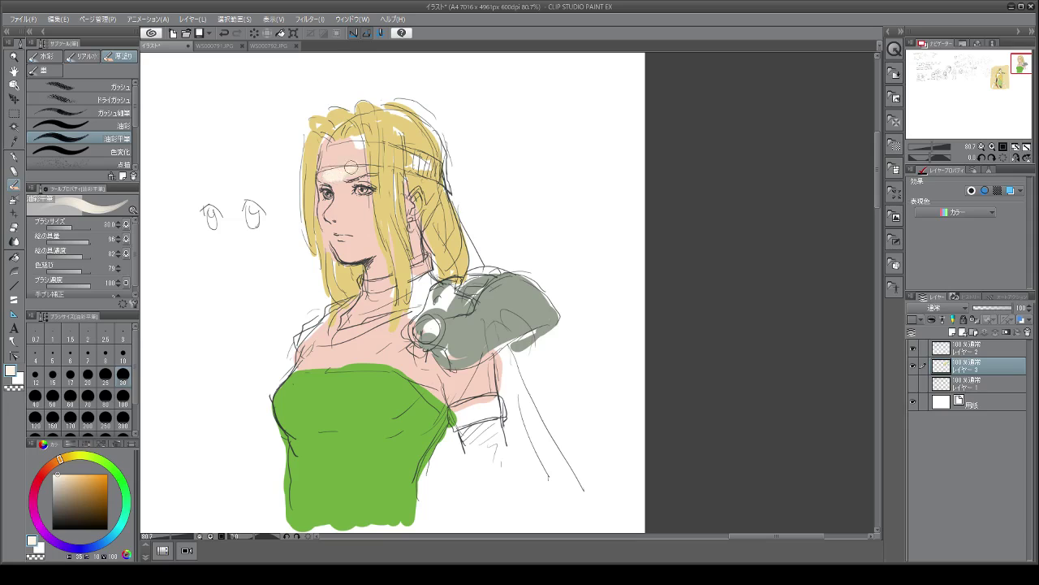
mouse_move(351, 167)
left_mouse_down()
mouse_move(362, 172)
mouse_move(341, 177)
left_mouse_up()
left_click(64, 475)
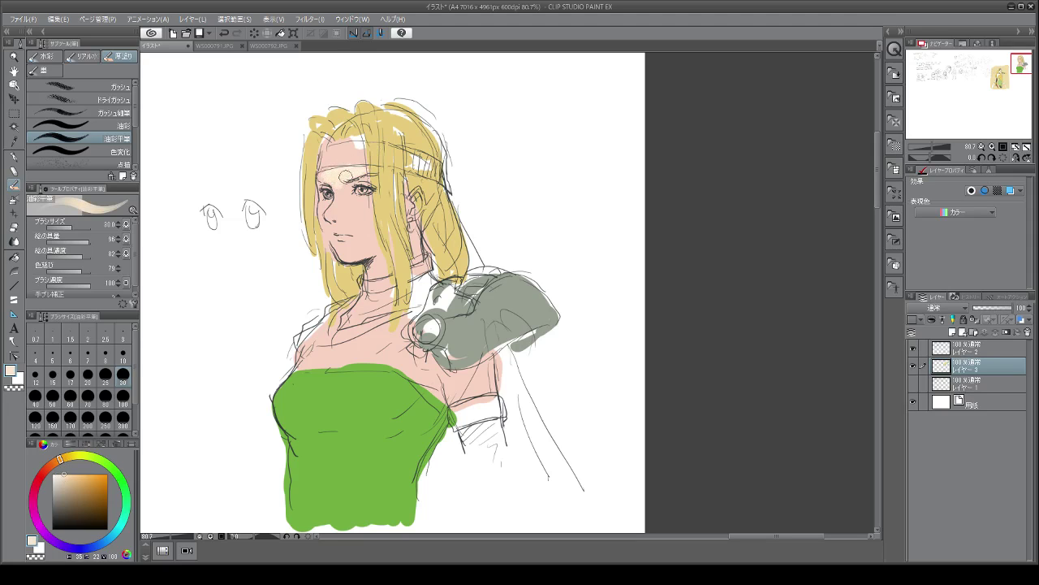
Step: Lighten the face, neck, chest and upper arm with a very pale pink
left_click(54, 453)
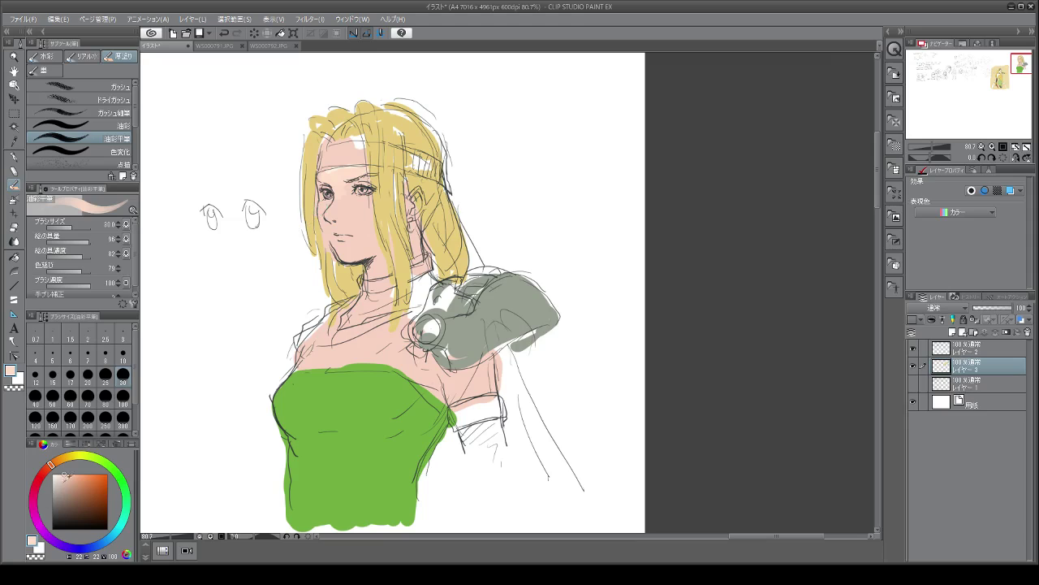
left_click(59, 475)
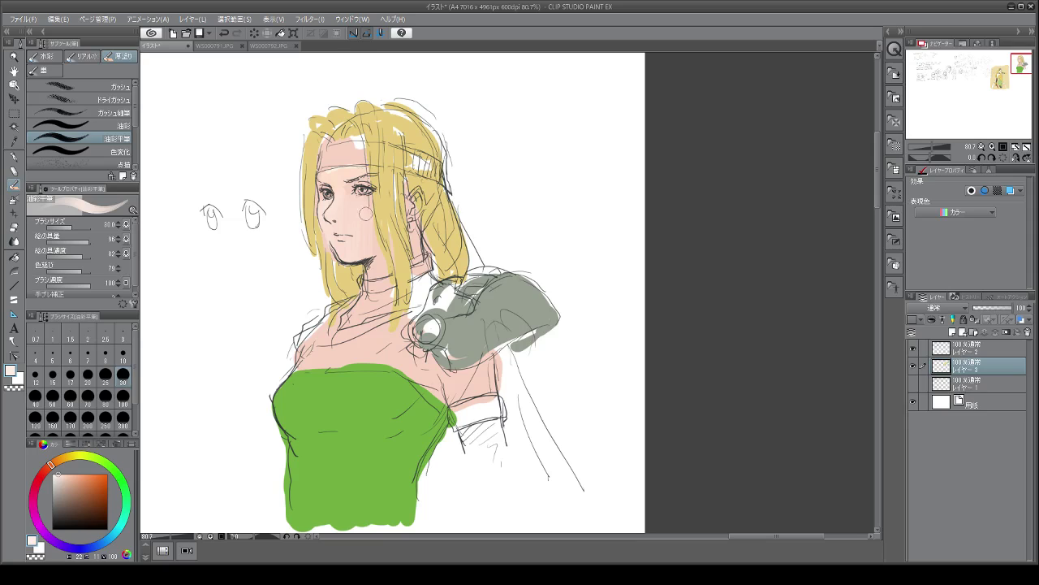
mouse_move(378, 284)
left_mouse_down()
mouse_move(349, 329)
mouse_move(373, 349)
mouse_move(321, 363)
mouse_move(386, 366)
mouse_move(359, 361)
mouse_move(390, 358)
mouse_move(380, 359)
mouse_move(391, 325)
left_mouse_up()
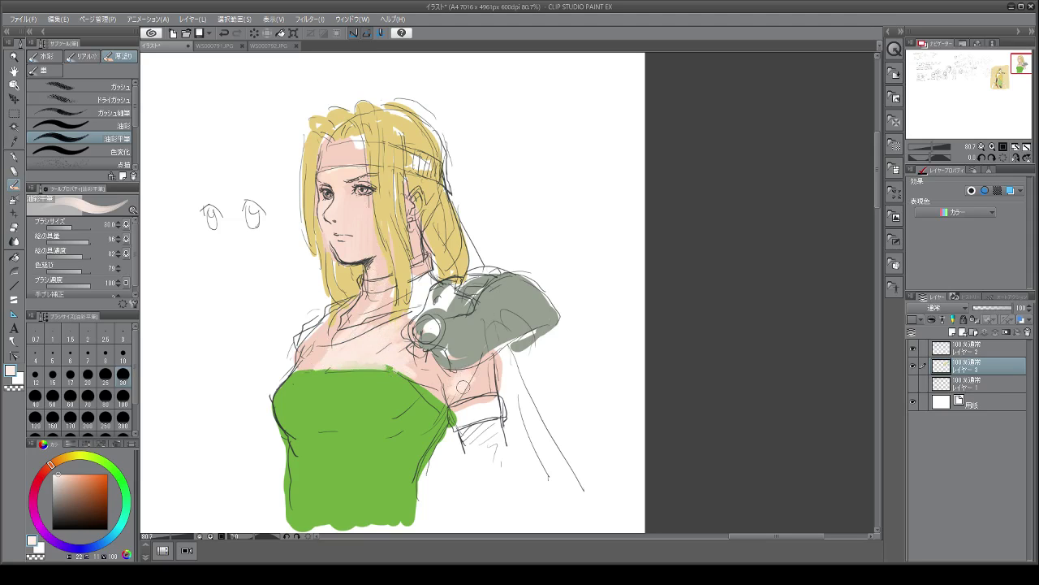
left_click_drag(462, 386, 459, 389)
Step: Shade the brows, the underside of the nose, the jaw and the near armpit with a greyish brown
left_click_drag(73, 481, 68, 495)
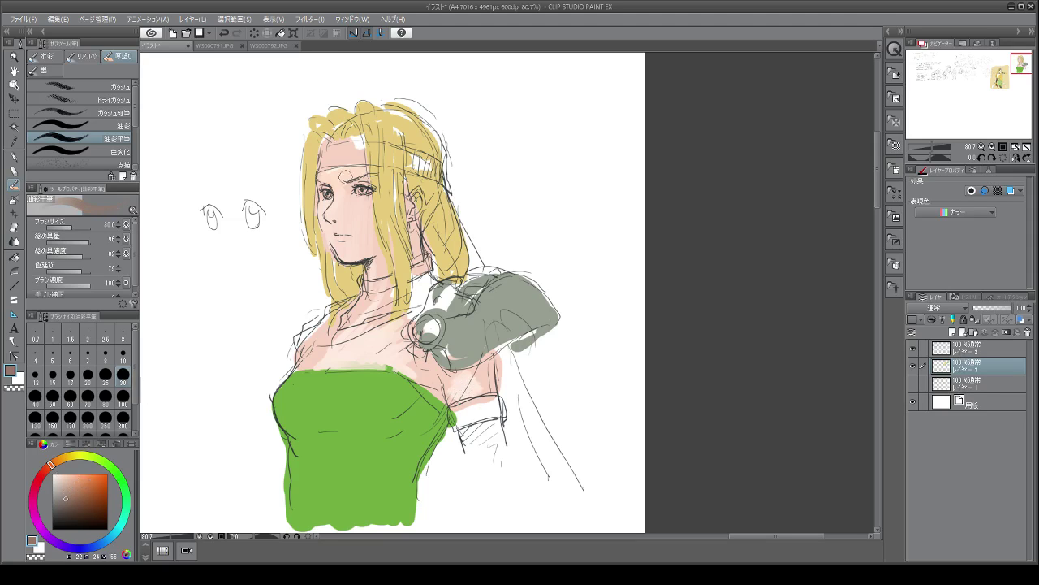
left_click_drag(350, 185, 365, 178)
left_click_drag(325, 216, 334, 227)
mouse_move(364, 240)
left_mouse_down()
mouse_move(370, 264)
mouse_move(384, 246)
left_mouse_up()
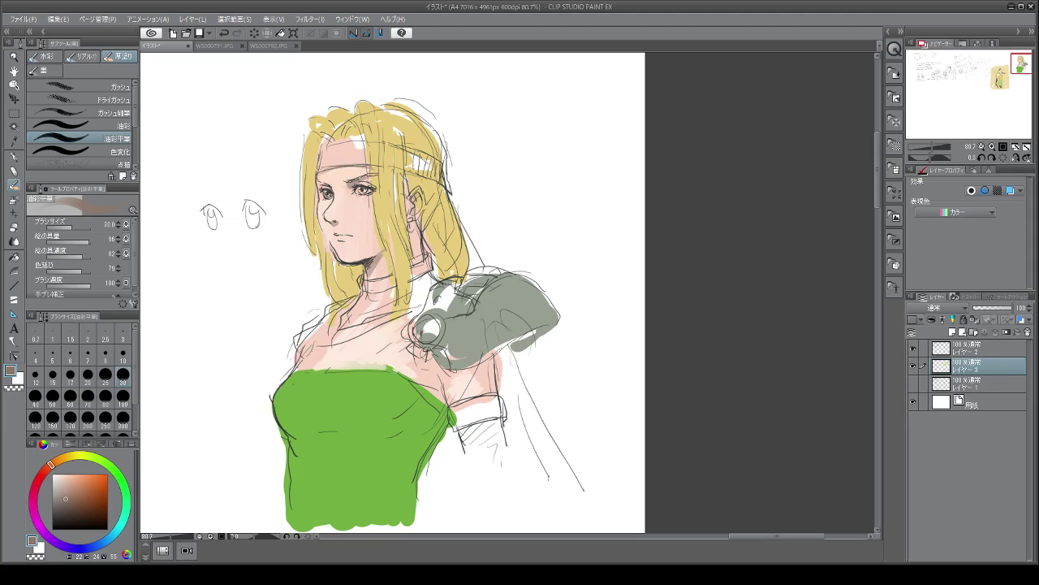
mouse_move(430, 350)
left_mouse_down()
mouse_move(445, 381)
mouse_move(423, 389)
mouse_move(445, 414)
mouse_move(427, 397)
mouse_move(436, 382)
left_mouse_up()
Step: Add salmon-pink blush to the nose, lips, cheek, neck and upper chest
left_click(45, 470)
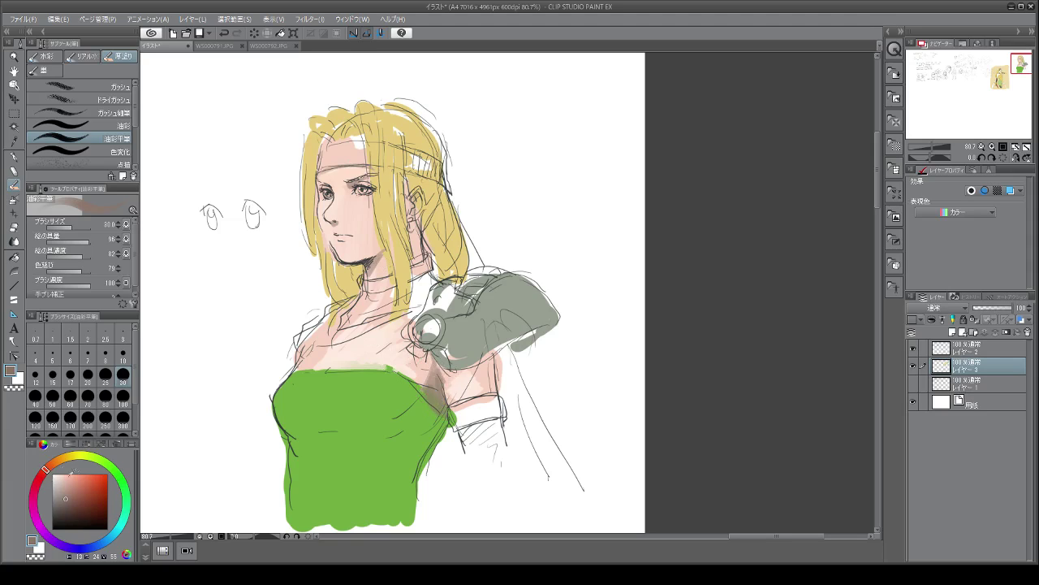
left_click(68, 485)
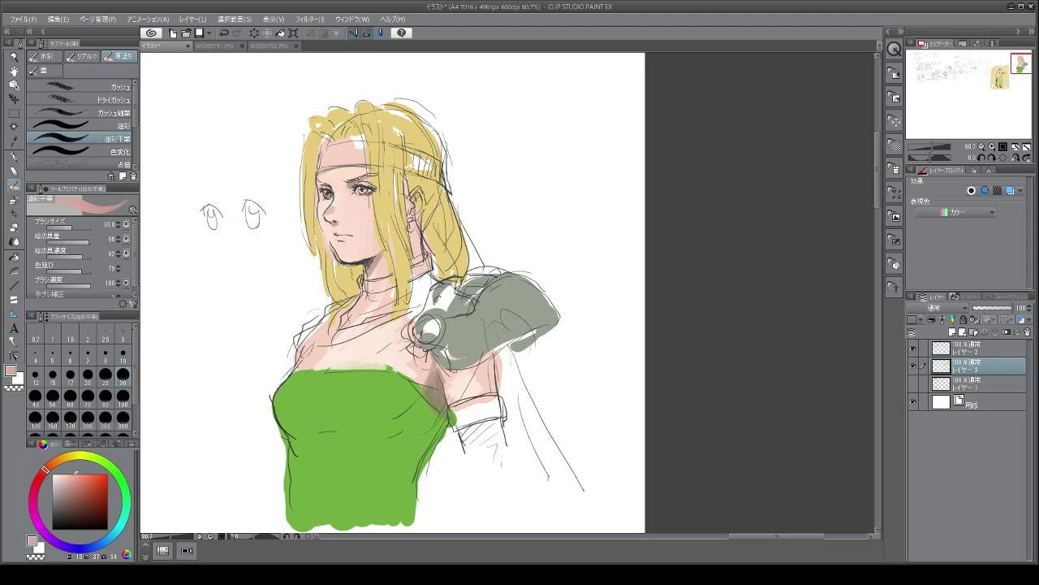
left_click_drag(73, 478, 74, 473)
left_click_drag(333, 203, 325, 219)
left_click(329, 213)
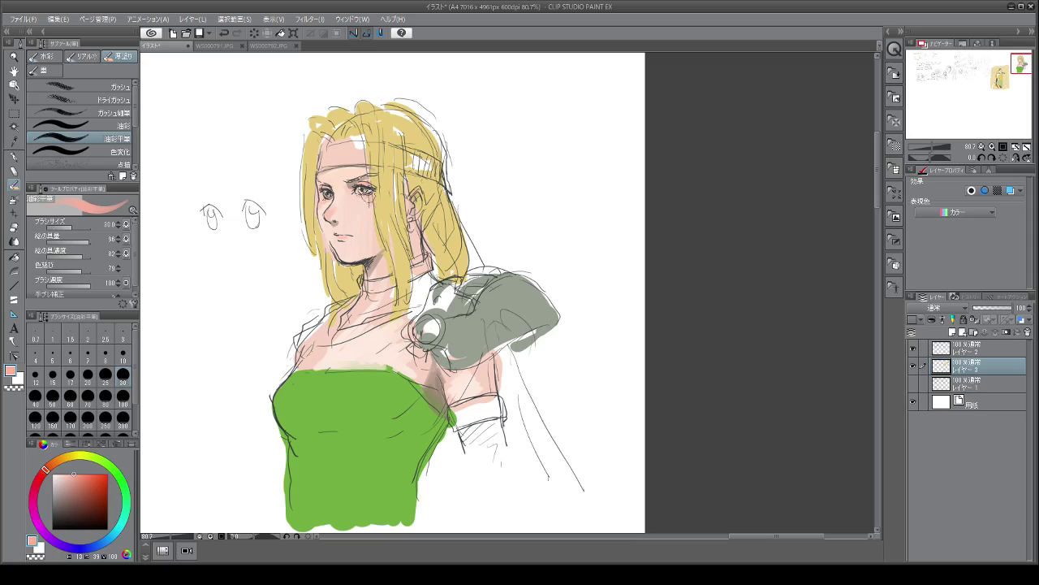
left_click_drag(376, 264, 373, 275)
left_click_drag(322, 324, 310, 334)
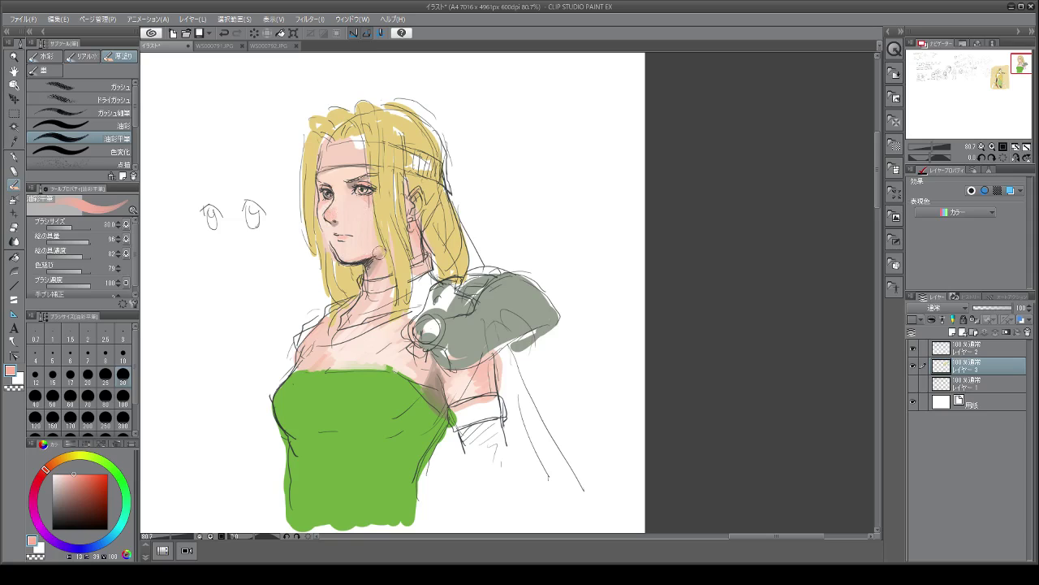
Step: Deepen the shadows around the ear, on the neck and beneath the shoulder guard with a reddish brown
left_click(75, 495)
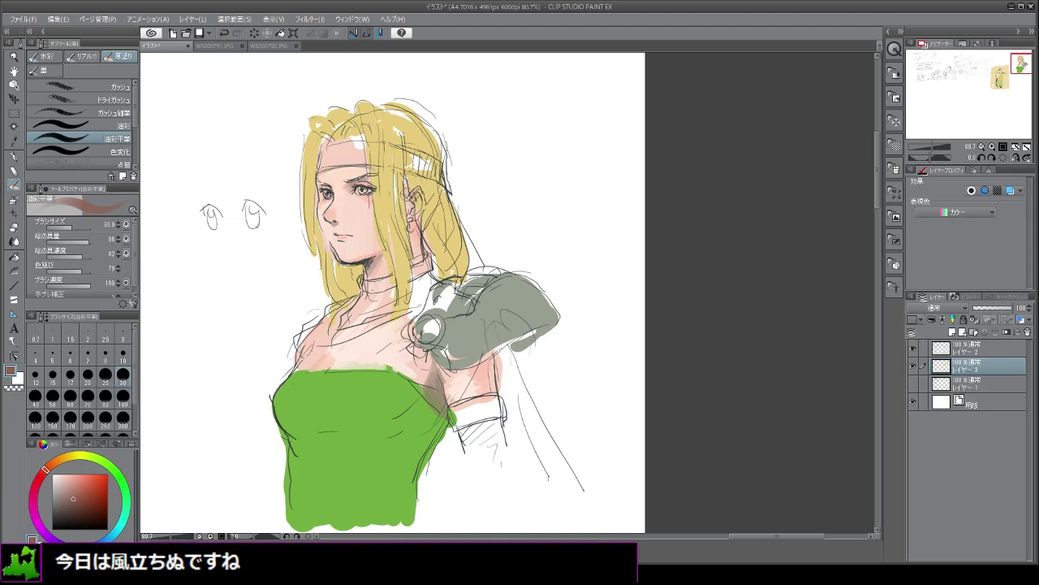
left_click_drag(411, 200, 403, 172)
left_click_drag(464, 372, 490, 354)
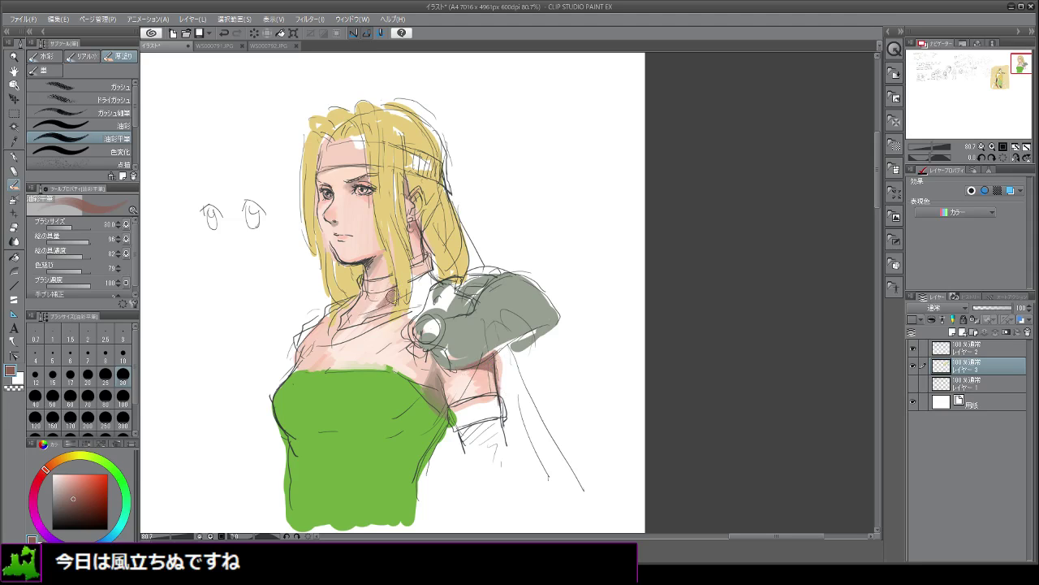
left_click_drag(369, 293, 398, 303)
Step: Paint the headband dark blue and lay the same blue as shadow on the green top under the near arm
left_click(93, 544)
left_click(87, 500)
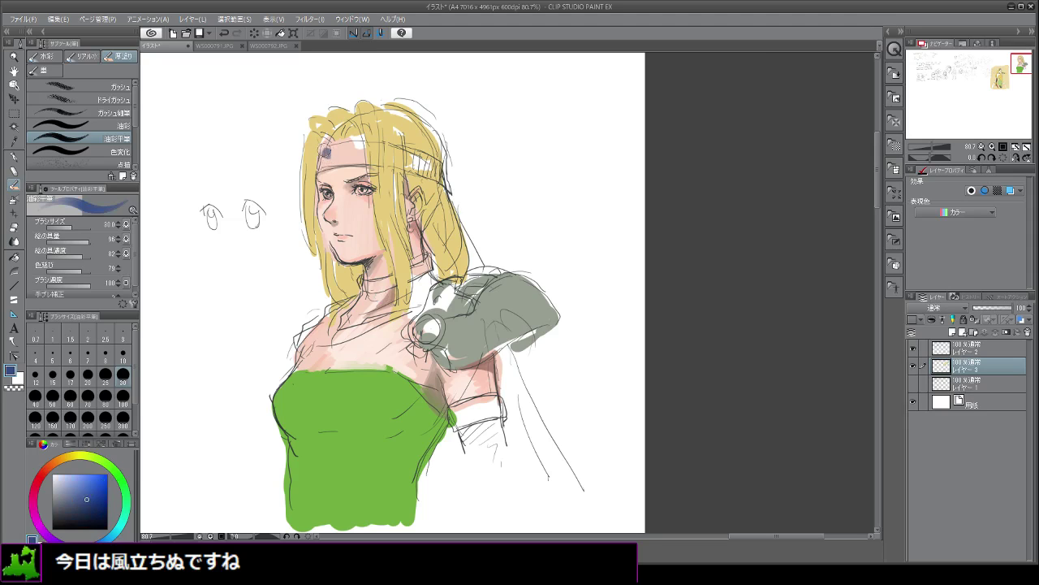
mouse_move(324, 148)
left_mouse_down()
mouse_move(354, 141)
mouse_move(363, 151)
mouse_move(333, 153)
mouse_move(349, 143)
mouse_move(319, 167)
mouse_move(357, 163)
left_mouse_up()
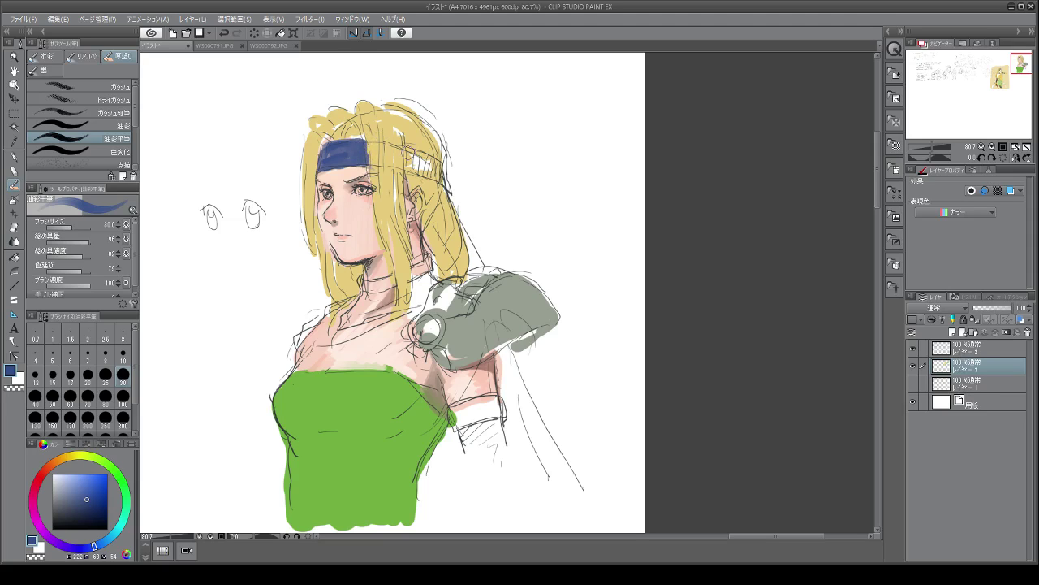
mouse_move(405, 160)
left_mouse_down()
mouse_move(445, 166)
mouse_move(445, 184)
mouse_move(413, 174)
mouse_move(427, 158)
mouse_move(409, 167)
mouse_move(440, 165)
left_mouse_up()
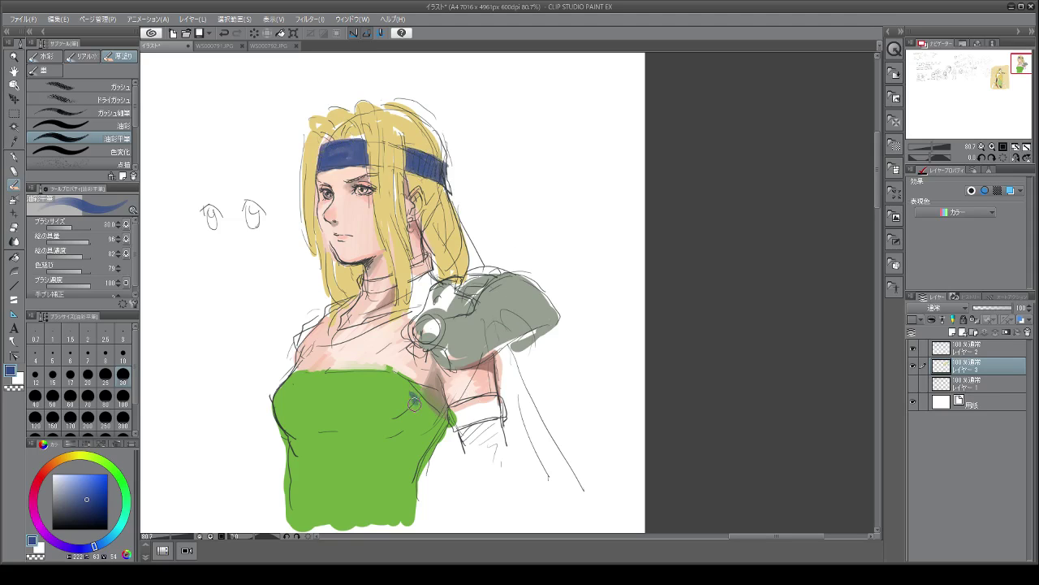
mouse_move(414, 404)
left_mouse_down()
mouse_move(376, 434)
mouse_move(422, 406)
mouse_move(433, 416)
mouse_move(400, 475)
mouse_move(396, 523)
left_mouse_up()
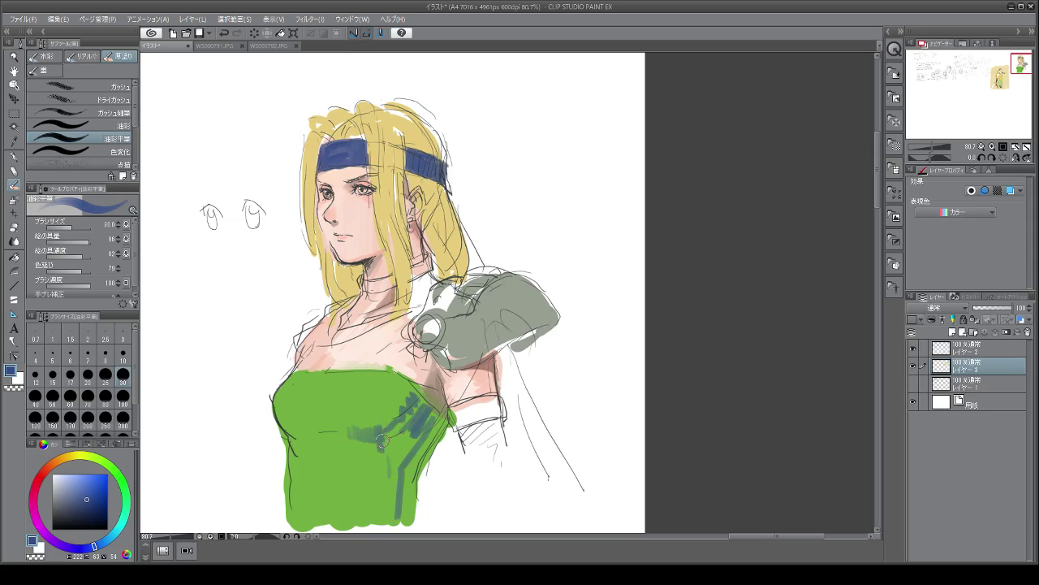
mouse_move(382, 440)
left_mouse_down()
mouse_move(404, 411)
mouse_move(432, 411)
mouse_move(388, 436)
mouse_move(425, 415)
left_mouse_up()
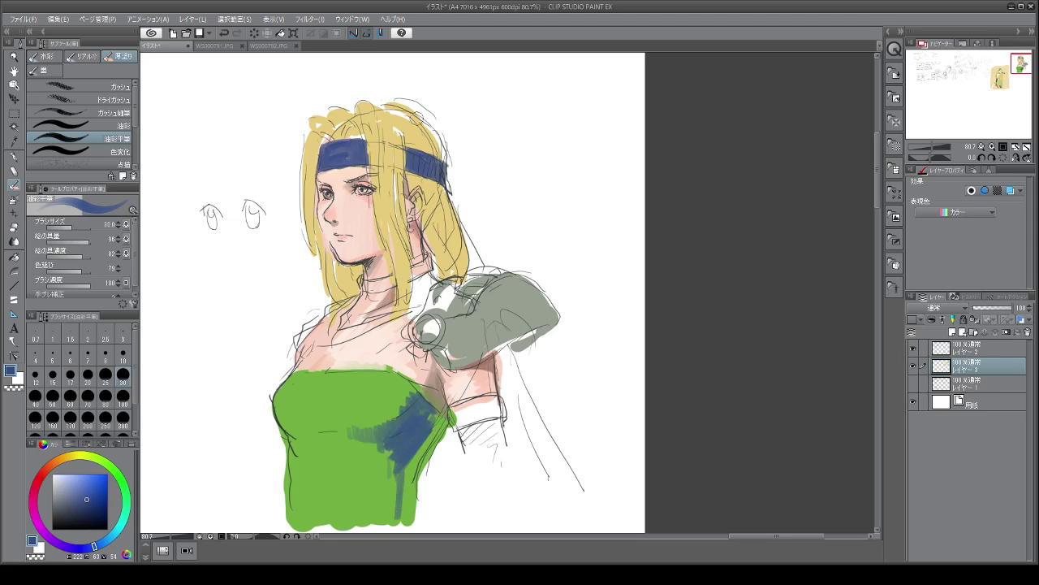
Step: Paint both of the woman's irises teal with the Kabura pen at brush size 100
left_click(57, 485)
left_click(106, 377)
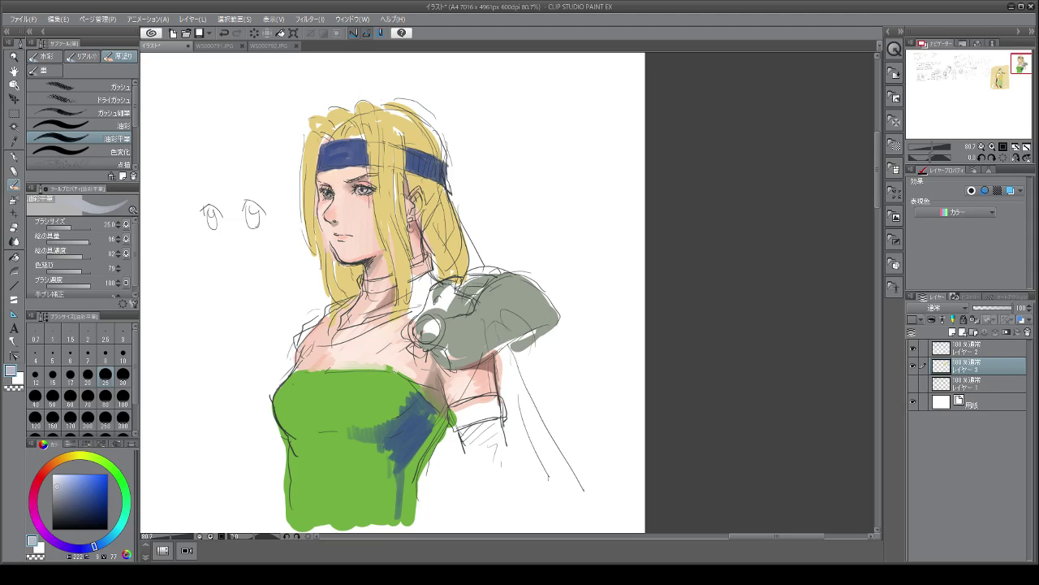
left_click(115, 532)
left_click(92, 492)
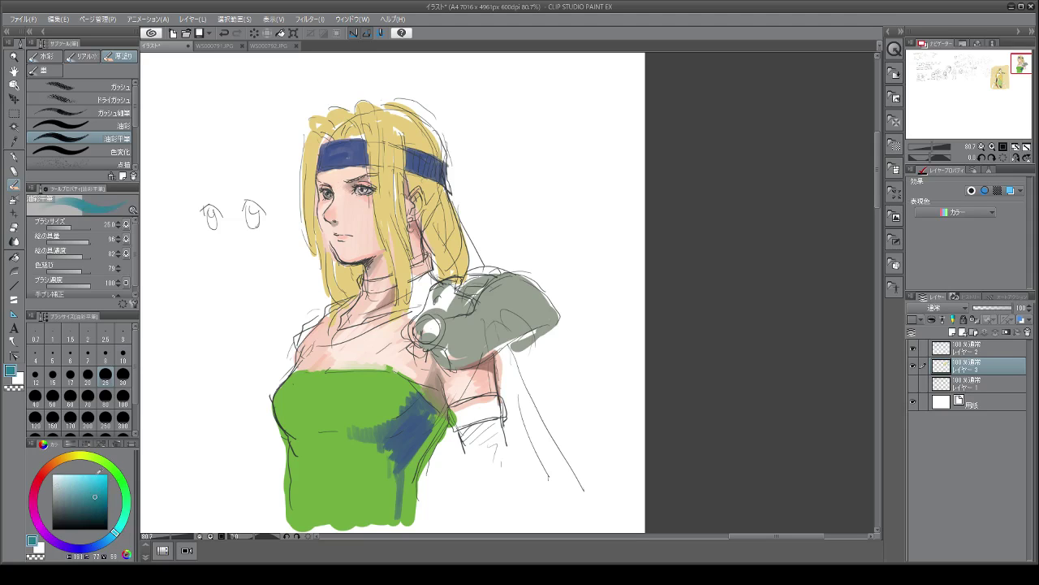
left_click(88, 373)
left_click(15, 158)
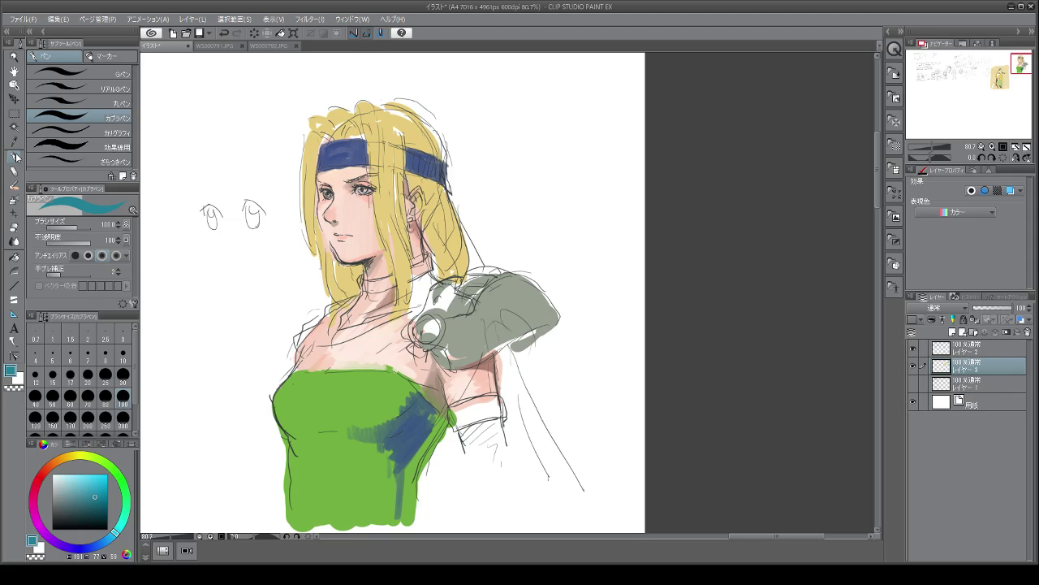
scroll(349, 198, "up", 2)
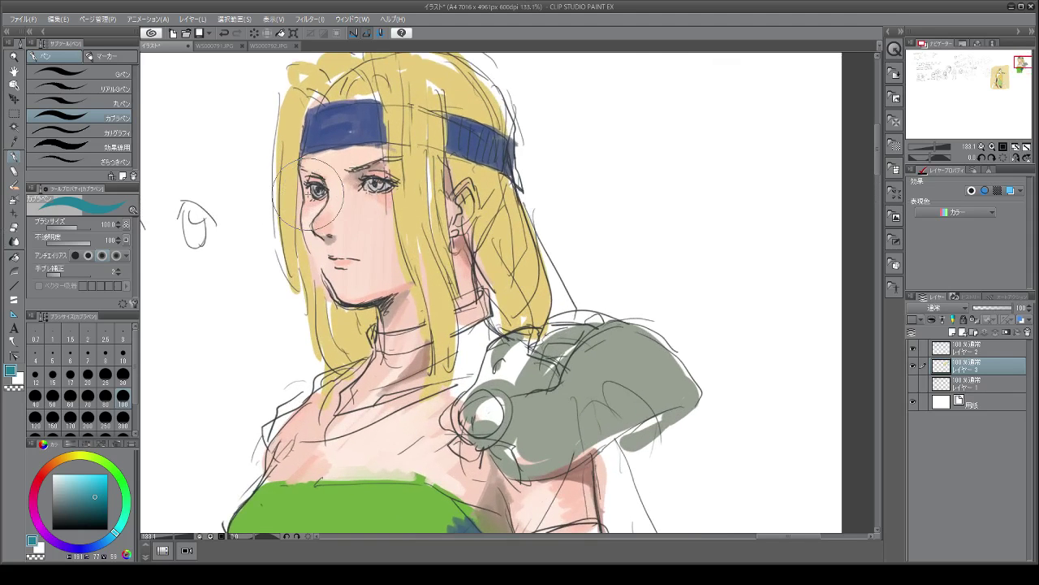
left_click_drag(380, 182, 377, 185)
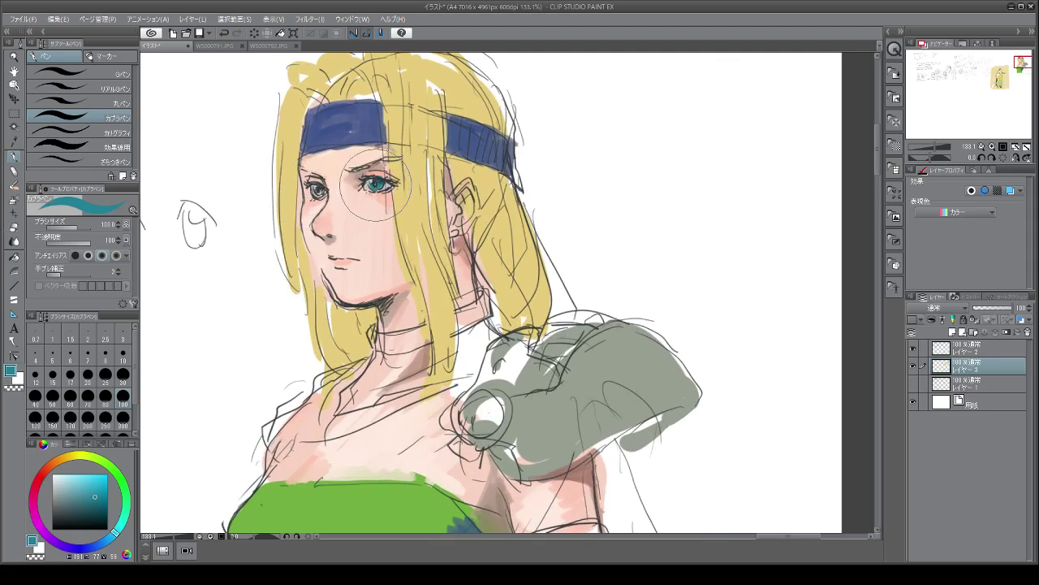
left_click_drag(319, 193, 318, 189)
Step: Brighten both irises with a lighter cyan at brush size 30
left_click(81, 484)
left_click(122, 376)
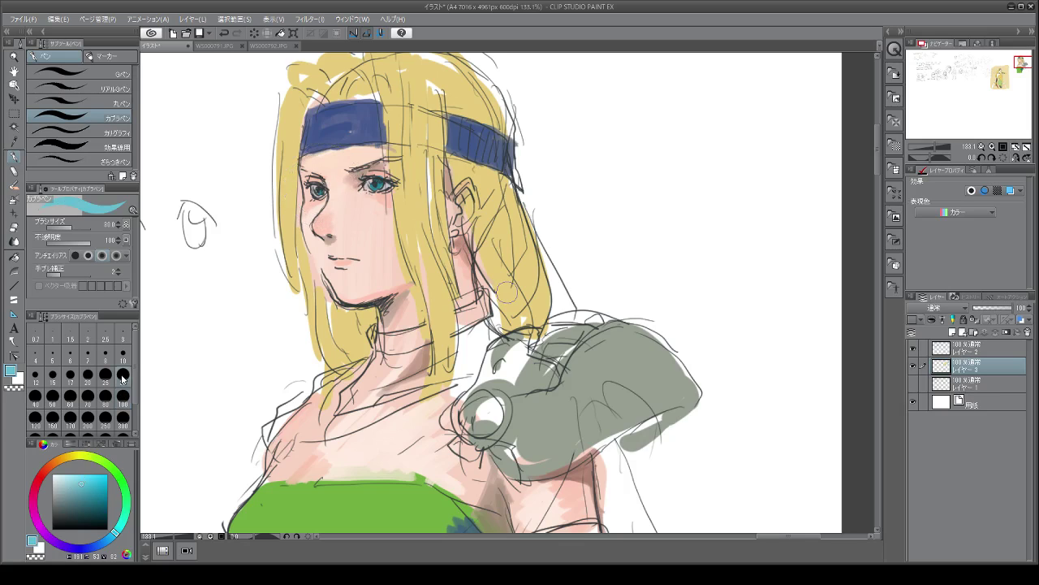
left_click(379, 186)
left_click_drag(379, 185, 376, 187)
left_click(323, 192)
Step: Colour the neck choker white and shade its rear section and front detail with mid grey
key("x")
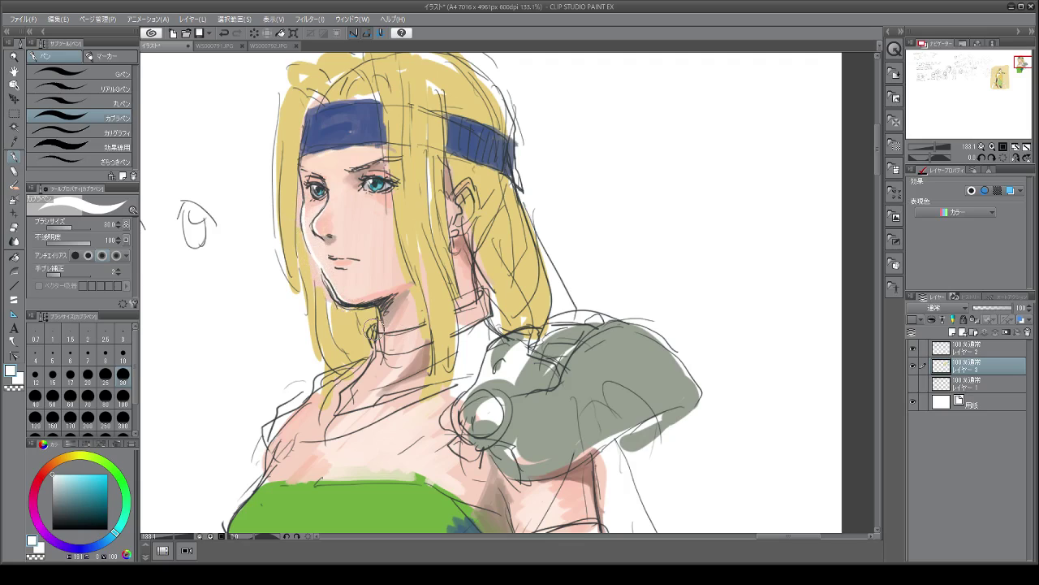
left_click_drag(373, 331, 423, 329)
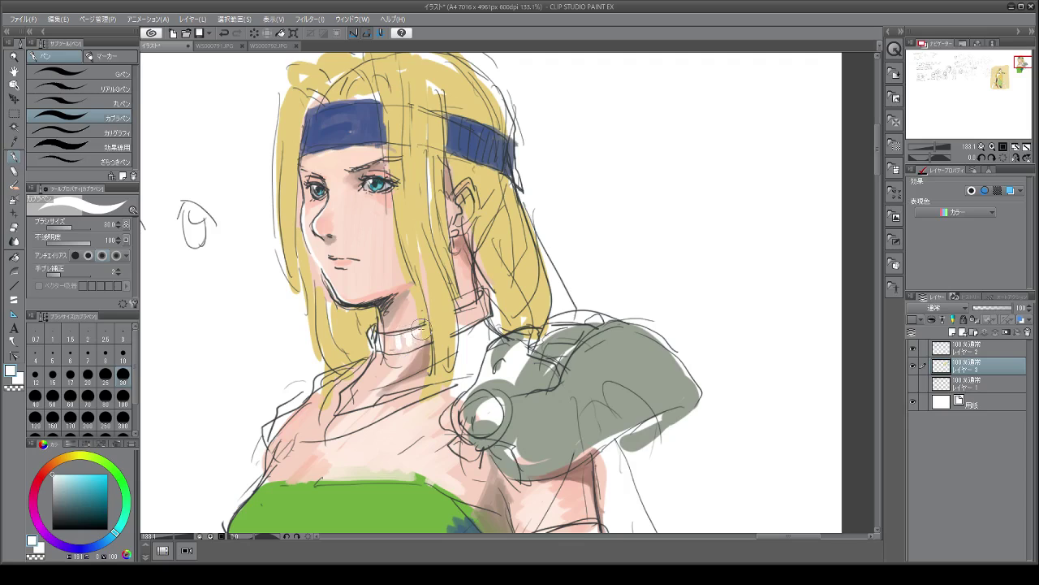
left_click(53, 493)
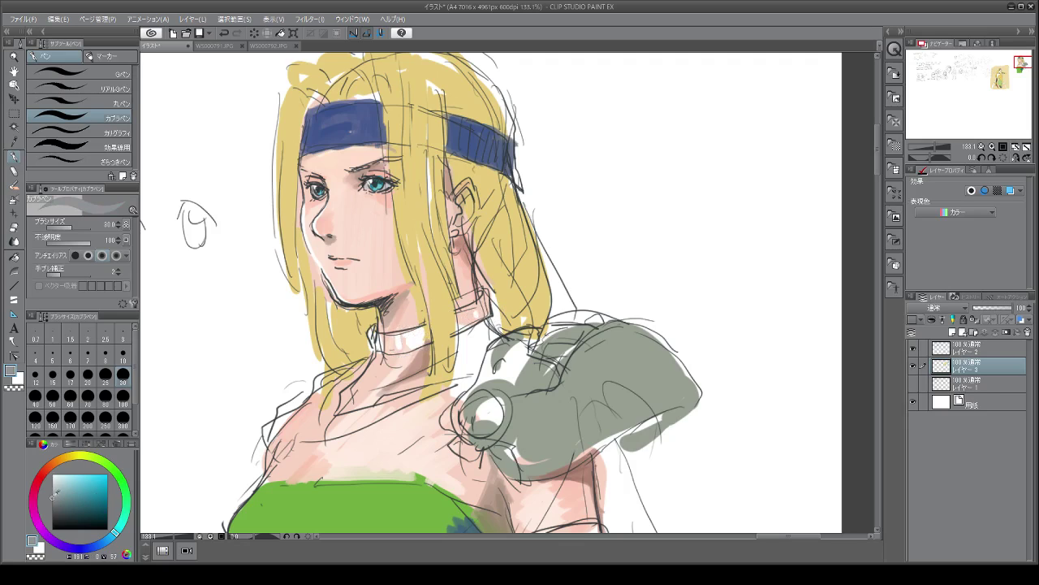
mouse_move(466, 318)
left_mouse_down()
mouse_move(479, 302)
mouse_move(475, 318)
mouse_move(485, 321)
left_mouse_up()
mouse_move(405, 335)
left_mouse_down()
mouse_move(391, 347)
mouse_move(410, 338)
left_mouse_up()
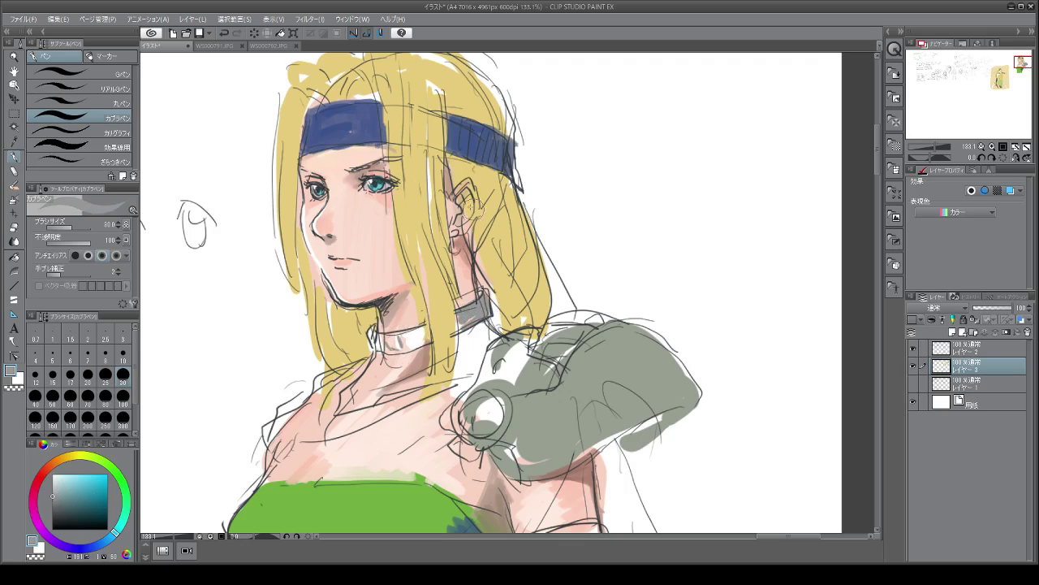
Step: Add muted pink to the lips, the earring and the rim of the round ornament on the shoulder guard
left_click(40, 477)
left_click_drag(76, 478, 72, 482)
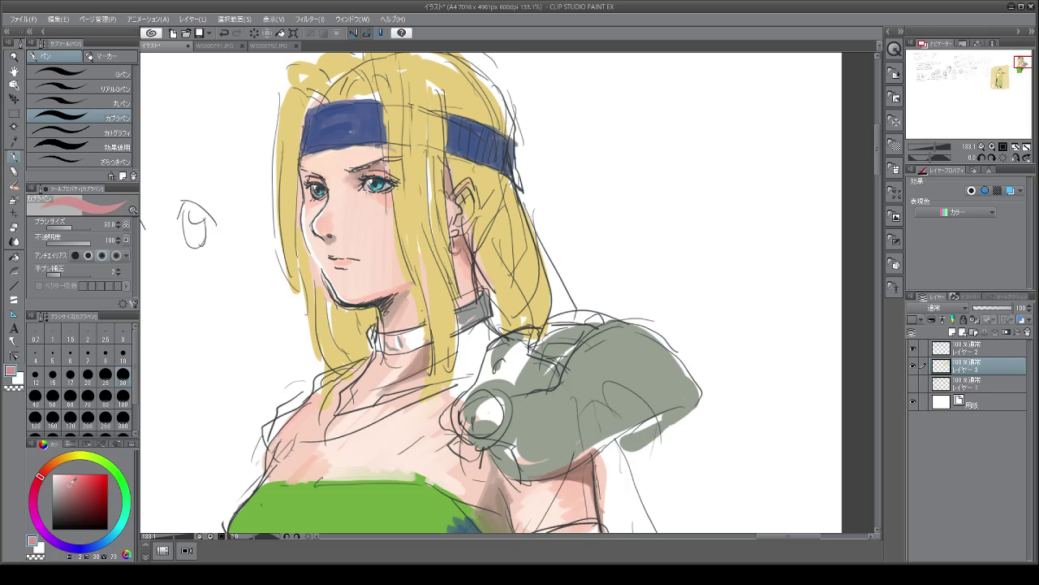
mouse_move(335, 242)
left_mouse_down()
mouse_move(331, 256)
mouse_move(344, 258)
mouse_move(333, 261)
mouse_move(342, 254)
left_mouse_up()
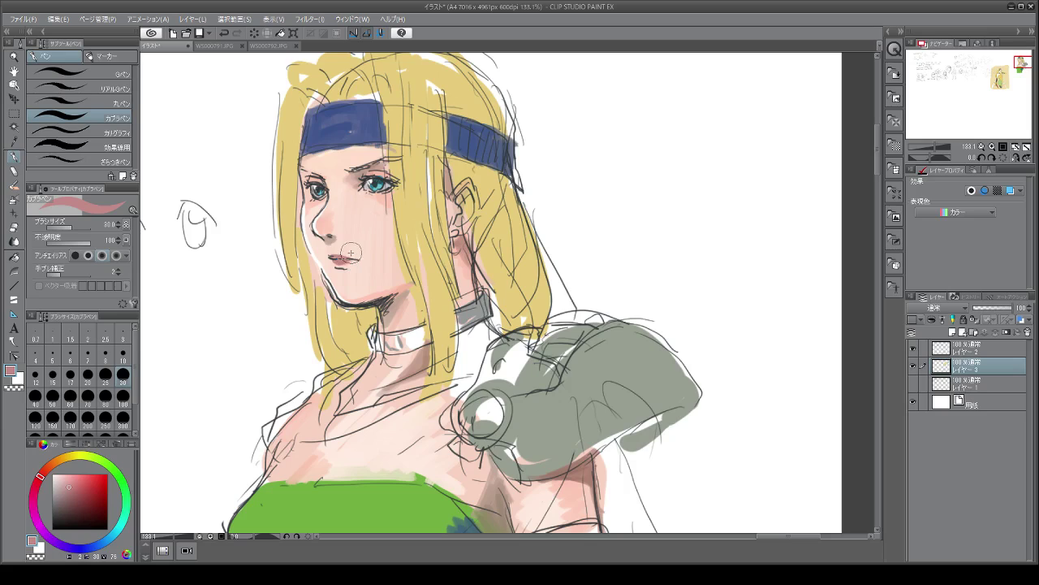
left_click_drag(451, 227, 456, 231)
left_click_drag(487, 404, 487, 423)
Step: Fill the cloth between the back of the neck and the shoulder guard with a greyish pink shadow
left_click_drag(75, 496, 67, 490)
left_click(65, 484)
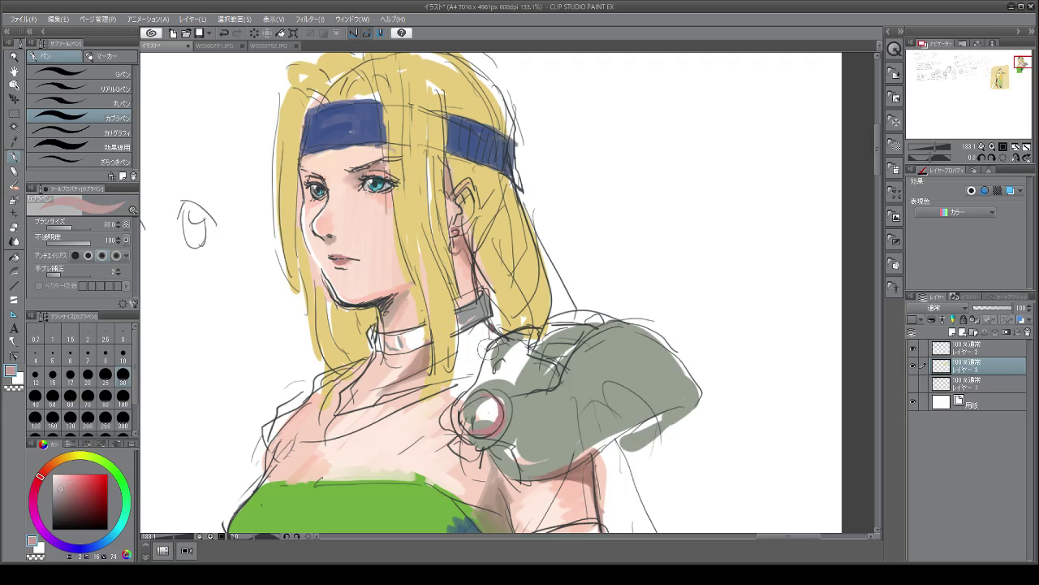
mouse_move(488, 347)
left_mouse_down()
mouse_move(471, 337)
mouse_move(463, 349)
mouse_move(465, 382)
left_mouse_up()
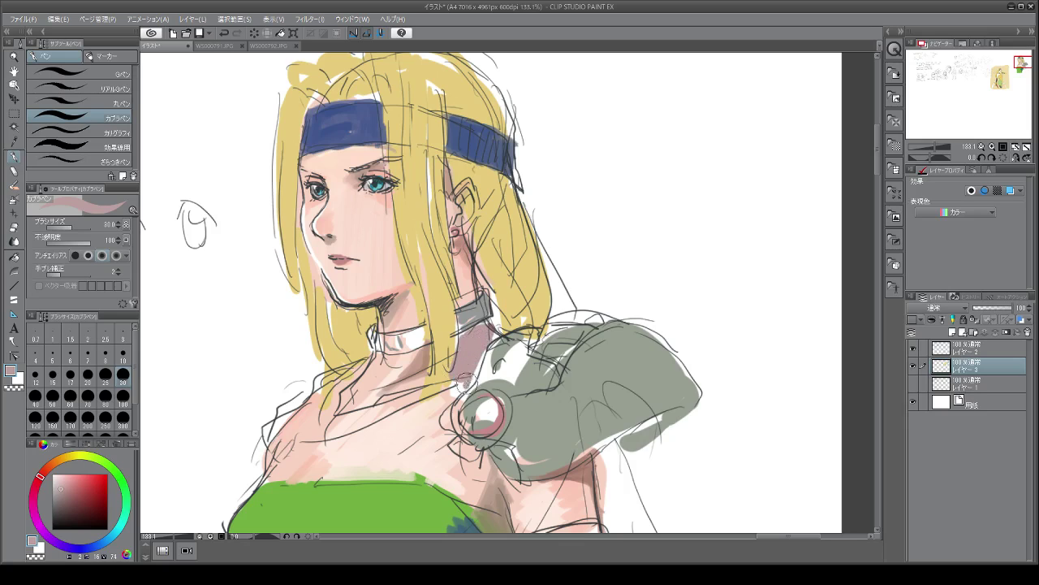
Step: Paint the cloth draped over the upper chest and far shoulder, and the cape below the shoulder guard, off-white
left_click(54, 474)
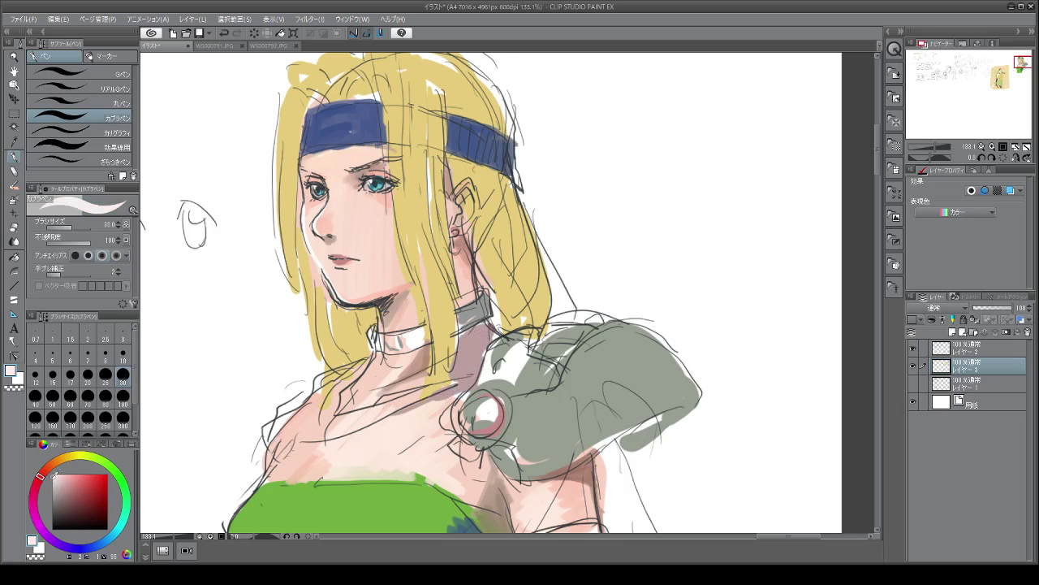
mouse_move(344, 396)
left_mouse_down()
mouse_move(285, 424)
mouse_move(297, 438)
mouse_move(418, 398)
left_mouse_up()
left_click_drag(311, 427, 448, 377)
left_click_drag(333, 404, 461, 375)
mouse_move(331, 443)
left_mouse_down()
mouse_move(271, 468)
mouse_move(285, 446)
mouse_move(271, 453)
mouse_move(274, 445)
mouse_move(285, 460)
mouse_move(281, 420)
mouse_move(249, 474)
left_mouse_up()
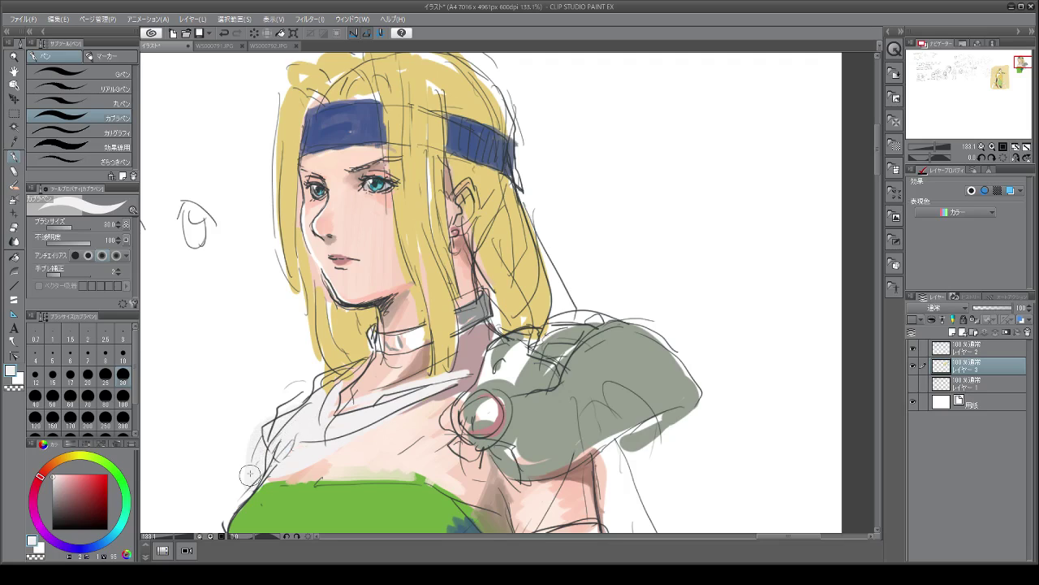
mouse_move(611, 459)
left_mouse_down()
mouse_move(612, 496)
mouse_move(610, 451)
mouse_move(647, 524)
left_mouse_up()
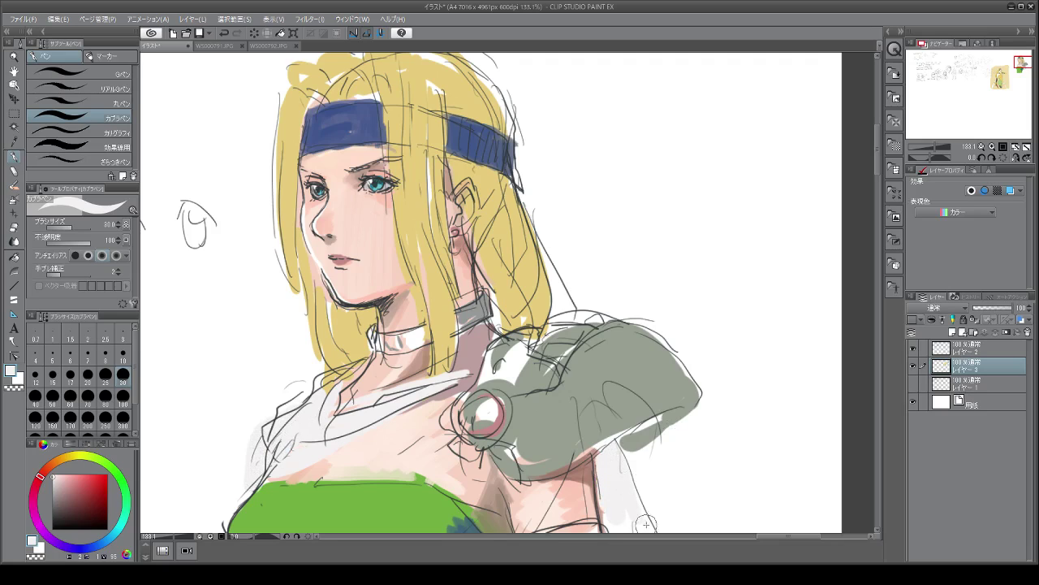
Step: Fill the shoulder guard's underside with dark grey and strengthen its inner seam, lower edge and rim, plus the nape line
left_click_drag(68, 500, 55, 512)
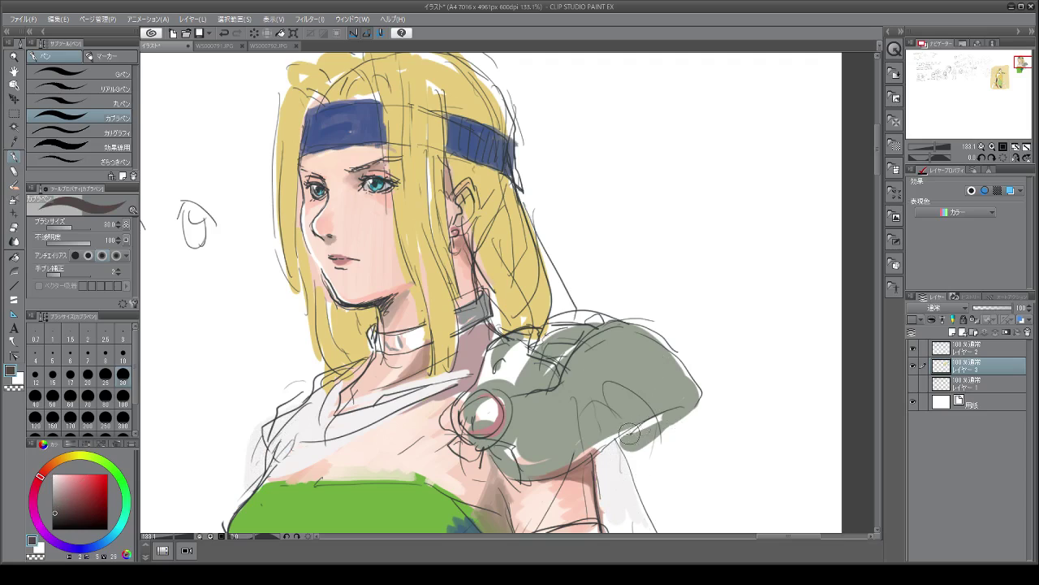
mouse_move(631, 433)
left_mouse_down()
mouse_move(682, 407)
mouse_move(617, 445)
mouse_move(624, 452)
left_mouse_up()
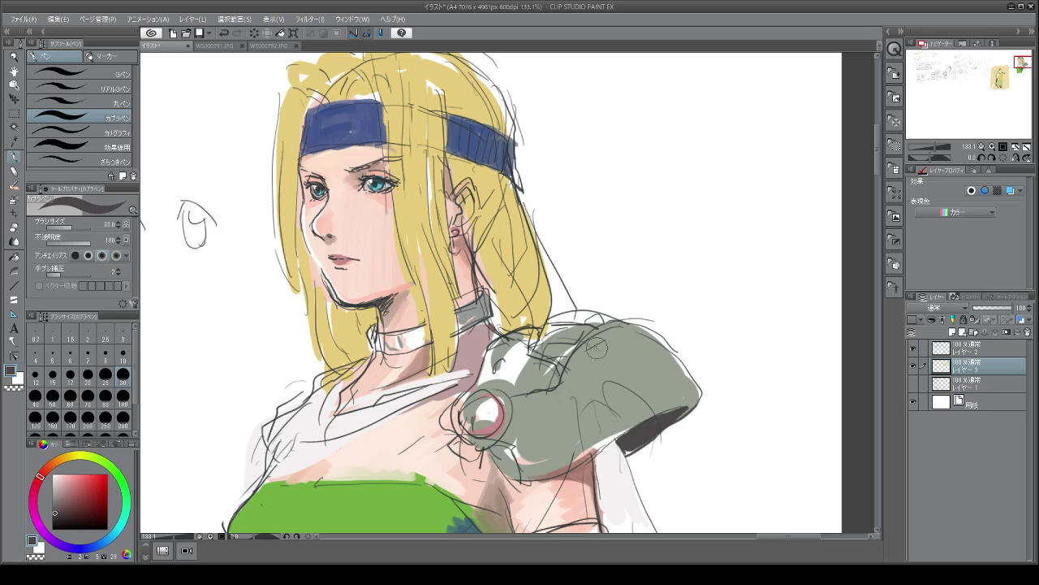
mouse_move(599, 328)
left_mouse_down()
mouse_move(559, 380)
mouse_move(517, 379)
left_mouse_up()
mouse_move(486, 278)
left_mouse_down()
mouse_move(475, 256)
mouse_move(497, 299)
left_mouse_up()
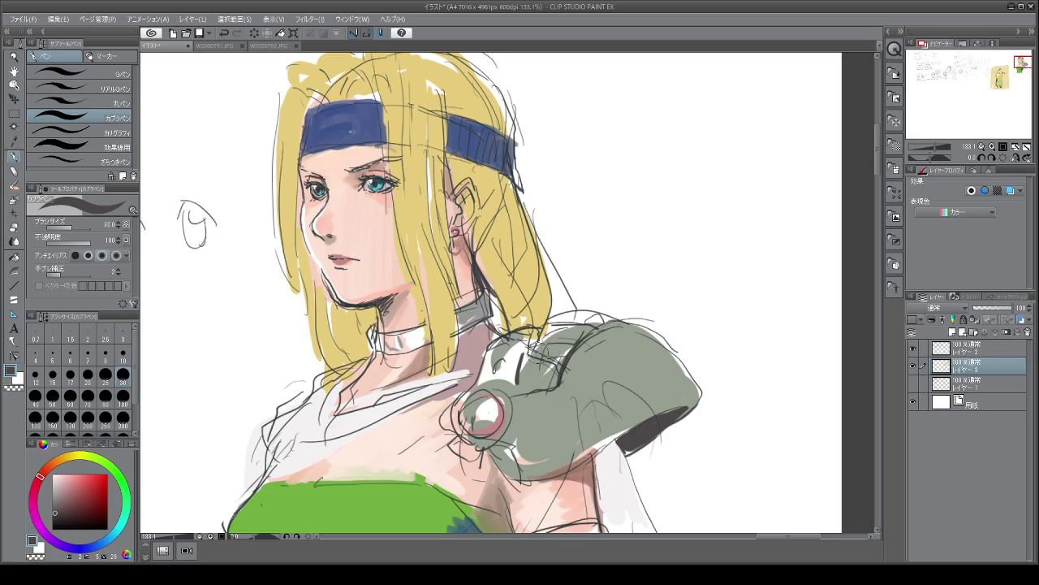
mouse_move(535, 360)
left_mouse_down()
mouse_move(554, 360)
mouse_move(549, 345)
mouse_move(575, 344)
mouse_move(566, 358)
left_mouse_up()
left_click_drag(497, 447, 542, 467)
mouse_move(588, 442)
left_mouse_down()
mouse_move(630, 406)
mouse_move(681, 385)
left_mouse_up()
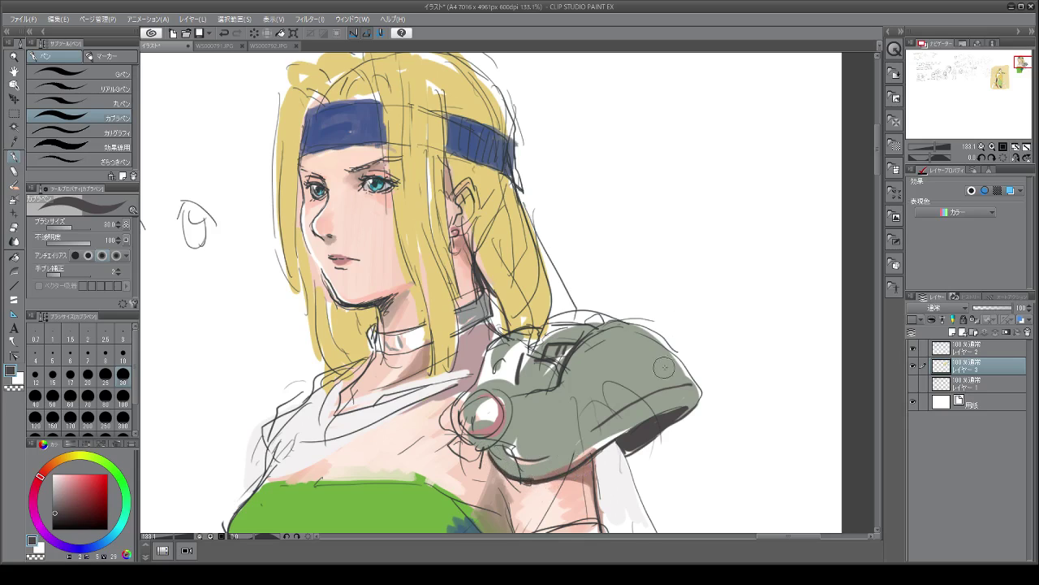
Step: Draw dark grey panel lines, top ridges, a small round rivet and slot marks on the shoulder guard
mouse_move(666, 345)
left_mouse_down()
mouse_move(694, 384)
mouse_move(645, 368)
mouse_move(629, 379)
left_mouse_up()
mouse_move(581, 348)
left_mouse_down()
mouse_move(588, 314)
mouse_move(541, 331)
mouse_move(579, 324)
mouse_move(564, 343)
mouse_move(559, 328)
mouse_move(541, 329)
mouse_move(615, 321)
left_mouse_up()
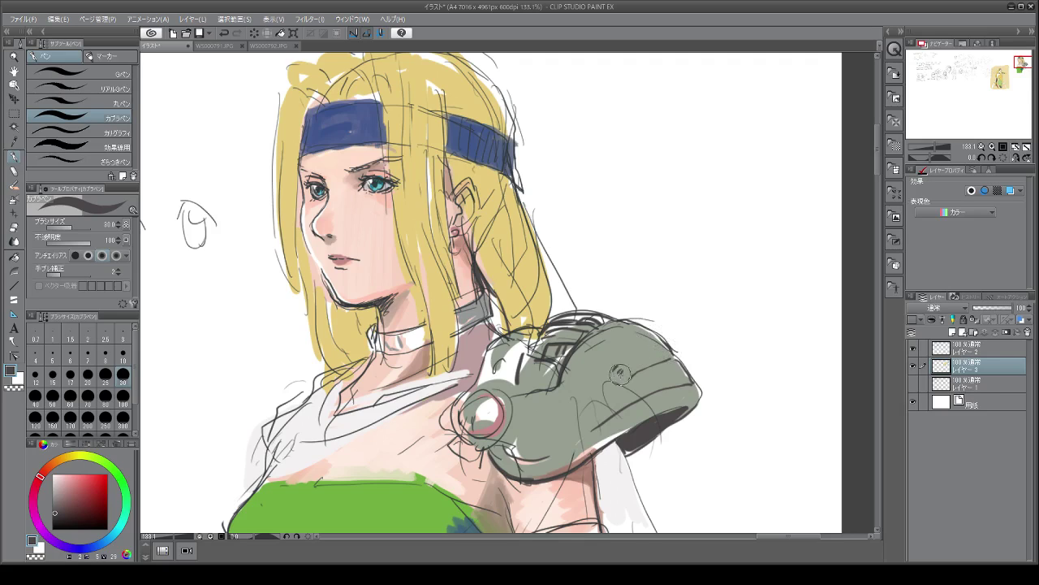
mouse_move(615, 370)
left_mouse_down()
mouse_move(629, 373)
mouse_move(608, 390)
mouse_move(613, 382)
mouse_move(609, 392)
mouse_move(627, 405)
mouse_move(694, 377)
left_mouse_up()
left_click_drag(669, 413, 686, 403)
left_click_drag(623, 436, 654, 418)
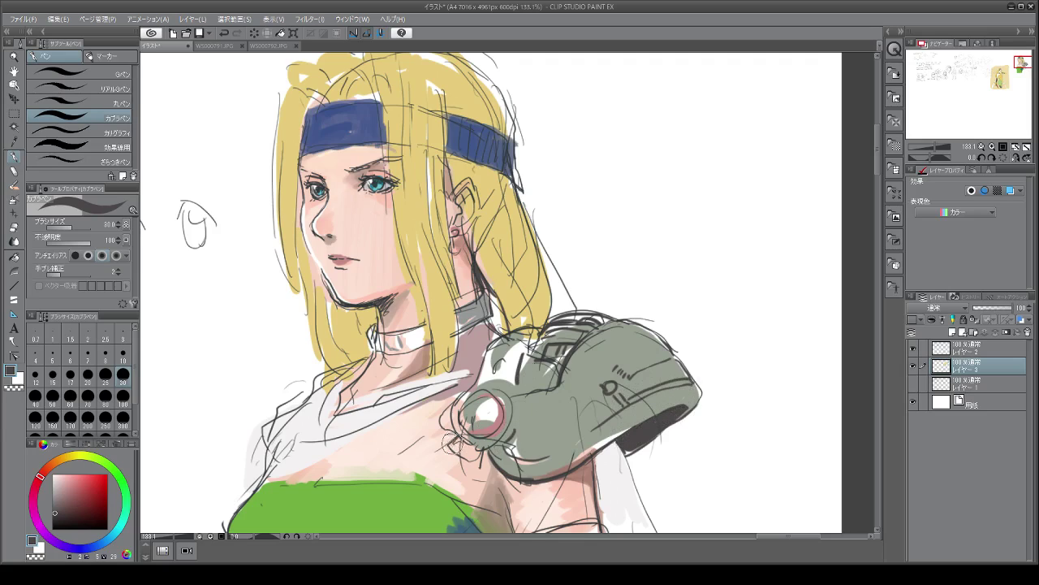
Step: Outline the clasp below the round ornament and darken the nape, the rear of the choker and the gap under the chin
left_click_drag(457, 440, 489, 460)
mouse_move(457, 310)
left_mouse_down()
mouse_move(480, 297)
mouse_move(481, 282)
mouse_move(496, 329)
left_mouse_up()
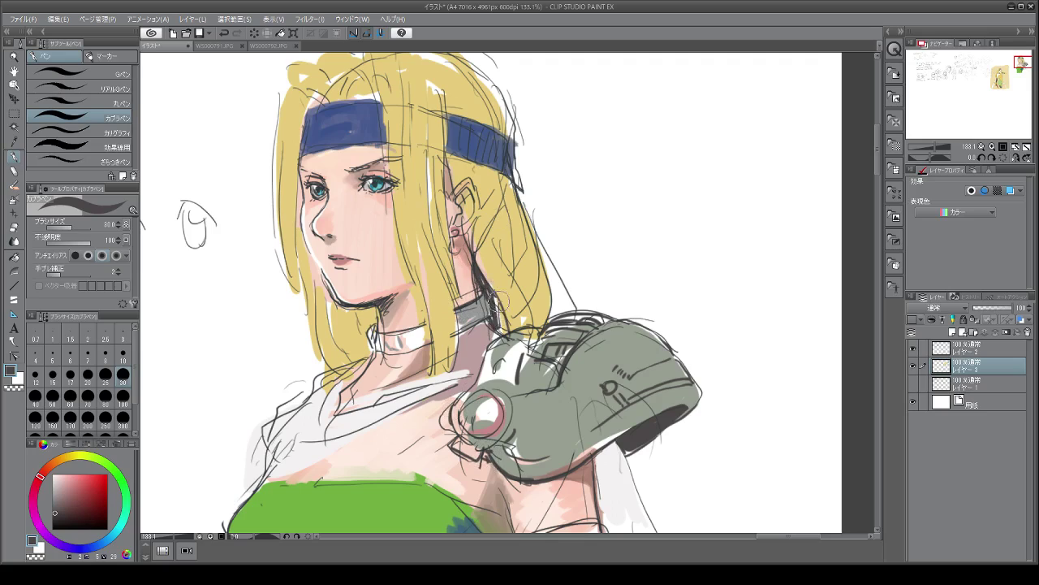
left_click_drag(493, 293, 512, 356)
left_click_drag(348, 307, 372, 325)
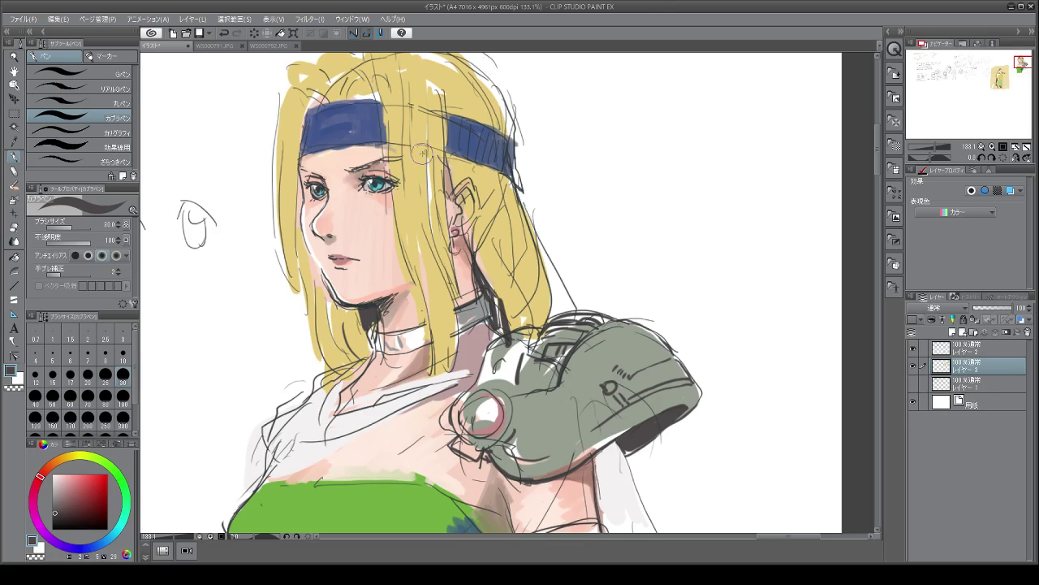
Step: On layer 2, rough in a new character's head and hair contours below the bust with a near-black size 10 pen
scroll(485, 172, "down", 5)
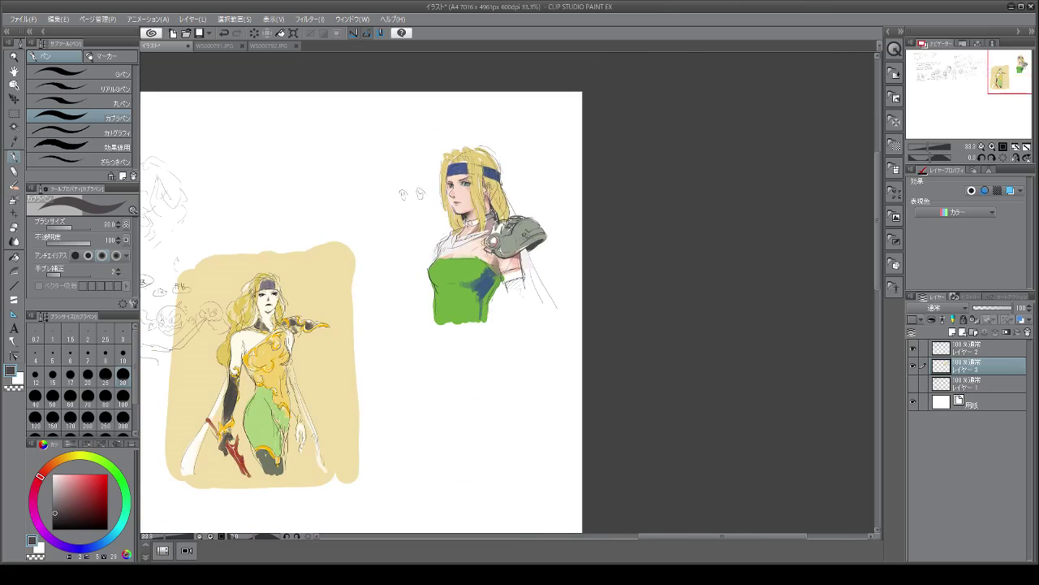
scroll(255, 336, "up", 4)
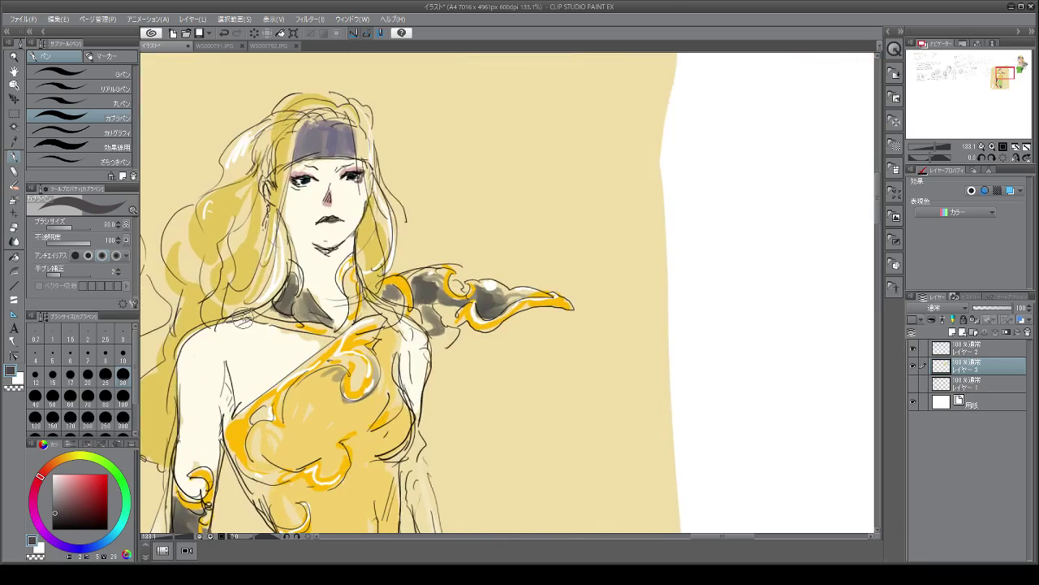
scroll(261, 289, "down", 3)
scroll(457, 360, "down", 1)
scroll(531, 425, "up", 3)
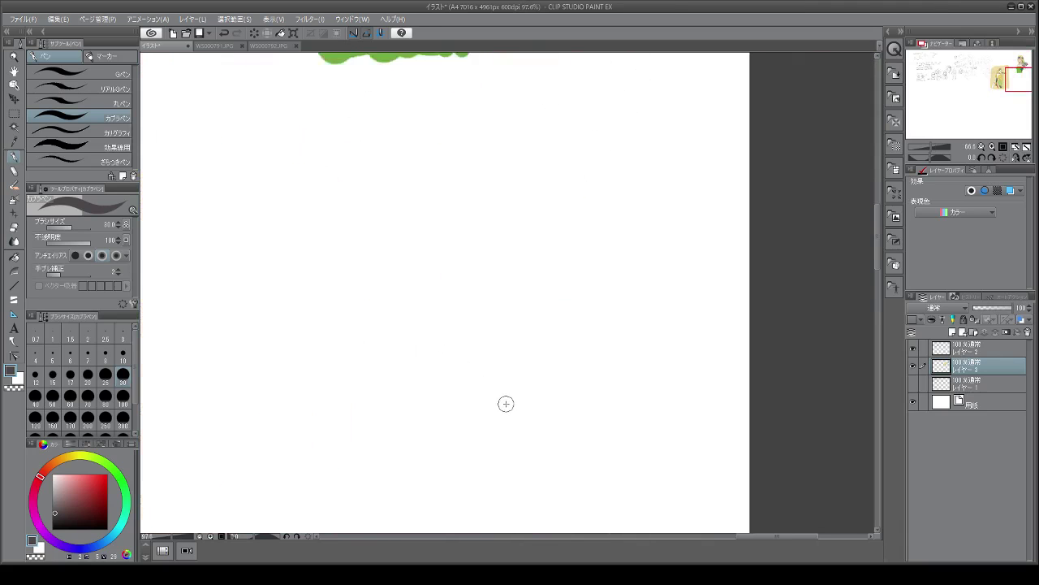
left_click(977, 351)
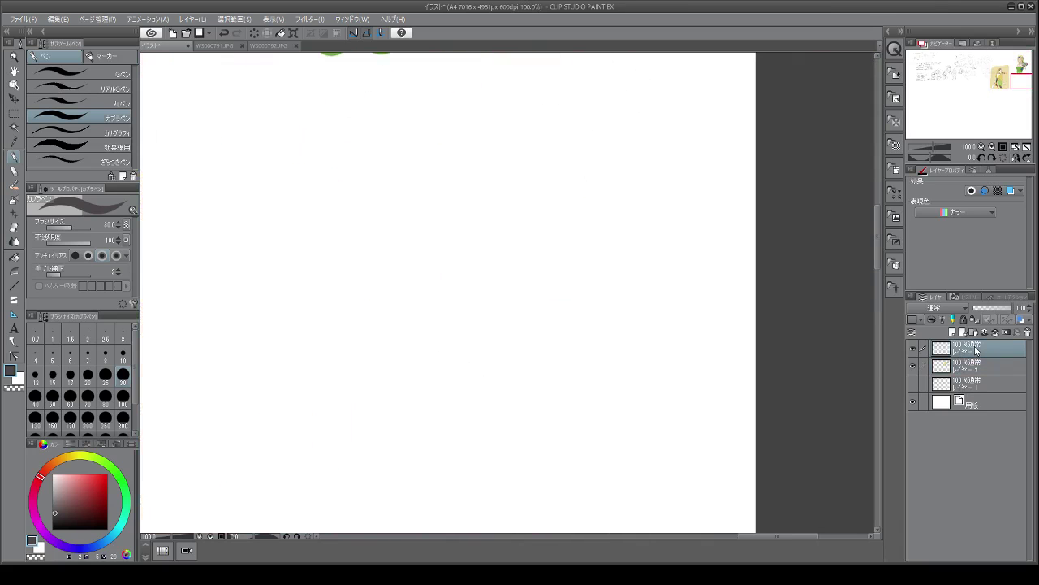
left_click(52, 524)
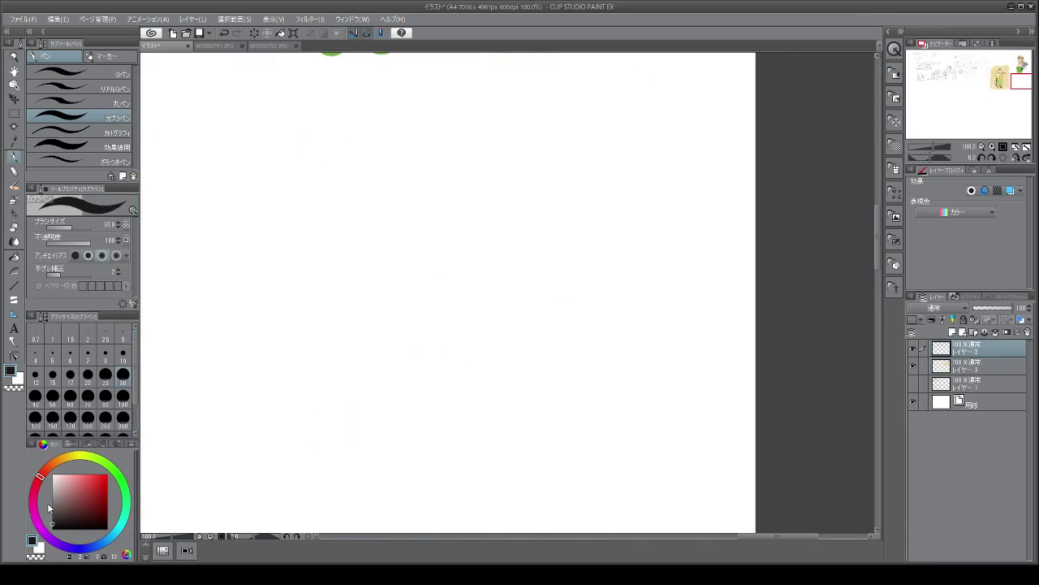
left_click(123, 359)
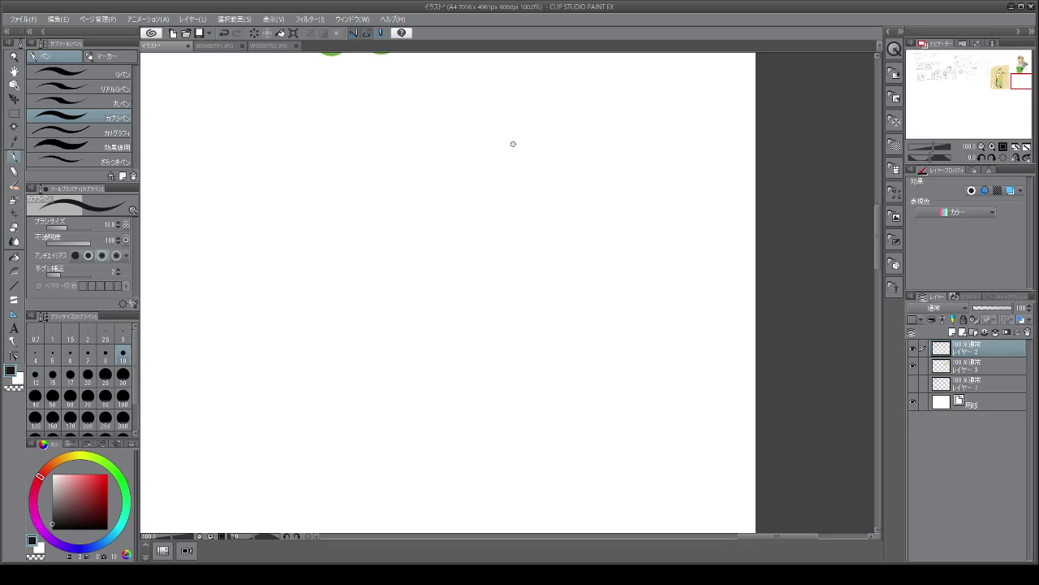
mouse_move(352, 150)
left_mouse_down()
mouse_move(410, 98)
mouse_move(476, 97)
mouse_move(490, 122)
mouse_move(486, 191)
mouse_move(494, 120)
mouse_move(512, 136)
mouse_move(529, 202)
mouse_move(520, 253)
left_mouse_up()
left_click_drag(358, 127, 297, 260)
mouse_move(511, 207)
left_mouse_down()
mouse_move(518, 241)
mouse_move(485, 313)
left_mouse_up()
left_click_drag(373, 161, 375, 286)
left_click_drag(333, 254, 361, 315)
left_click_drag(358, 238, 402, 138)
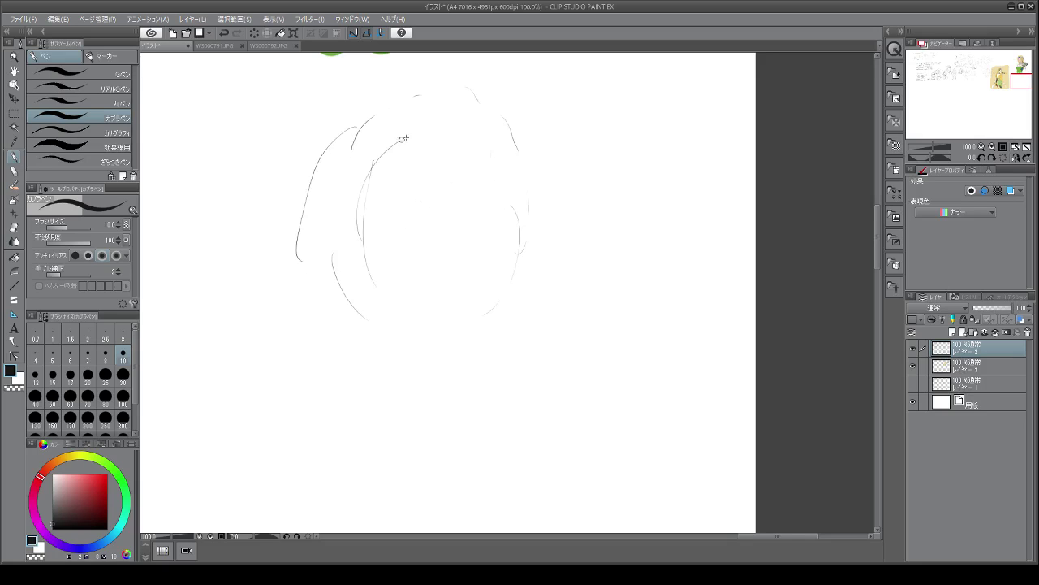
Step: Sketch the new face's vertical centre line and its cheek, jaw and pointed chin contours
left_click_drag(460, 159, 460, 251)
left_click_drag(507, 179, 512, 224)
left_click_drag(449, 159, 449, 297)
mouse_move(495, 151)
left_mouse_down()
mouse_move(510, 200)
mouse_move(508, 185)
mouse_move(504, 235)
mouse_move(511, 206)
mouse_move(505, 264)
mouse_move(477, 312)
mouse_move(458, 330)
left_mouse_up()
left_click_drag(389, 310, 452, 331)
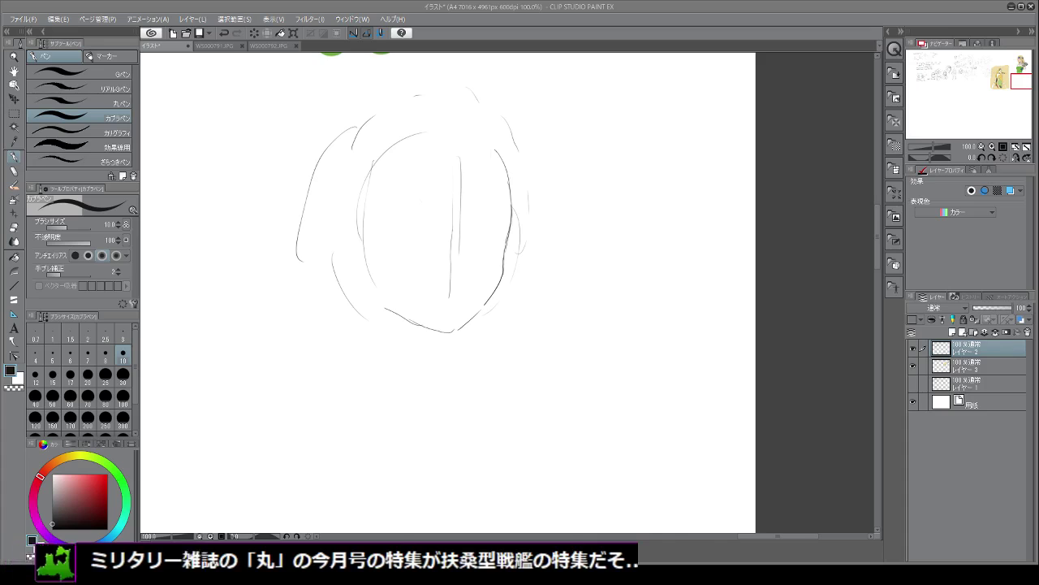
left_click_drag(460, 159, 463, 197)
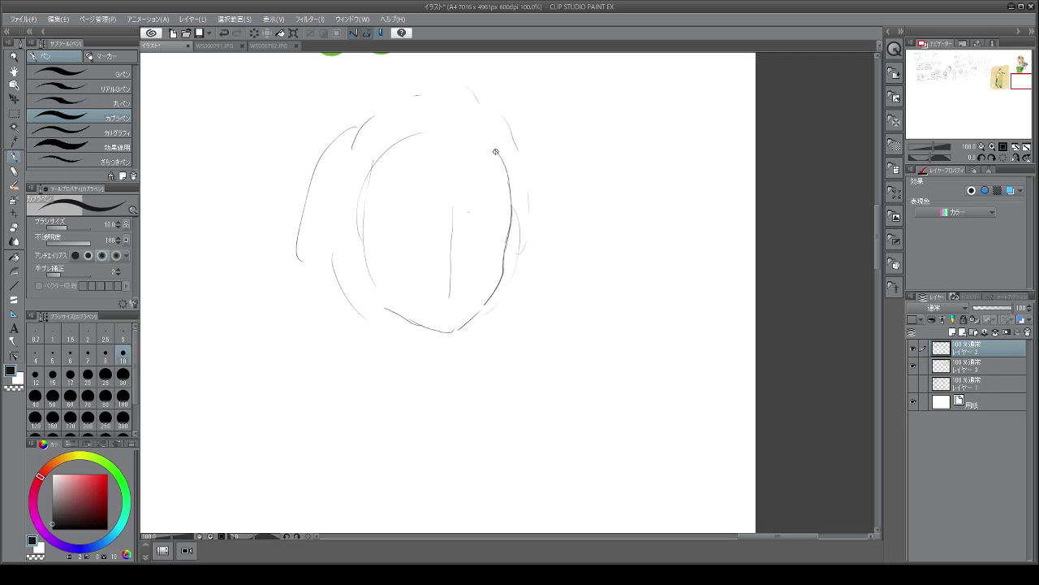
left_click_drag(451, 161, 452, 213)
mouse_move(367, 281)
left_mouse_down()
mouse_move(388, 306)
mouse_move(441, 327)
mouse_move(498, 300)
mouse_move(447, 332)
left_mouse_up()
Step: Draw the new face's curved upper eyelids with outer lashes, and add short slanted eyebrows above them
mouse_move(460, 212)
left_mouse_down()
mouse_move(478, 210)
mouse_move(411, 213)
mouse_move(479, 210)
mouse_move(475, 223)
mouse_move(487, 226)
mouse_move(476, 230)
mouse_move(493, 227)
left_mouse_up()
left_click_drag(392, 235, 422, 229)
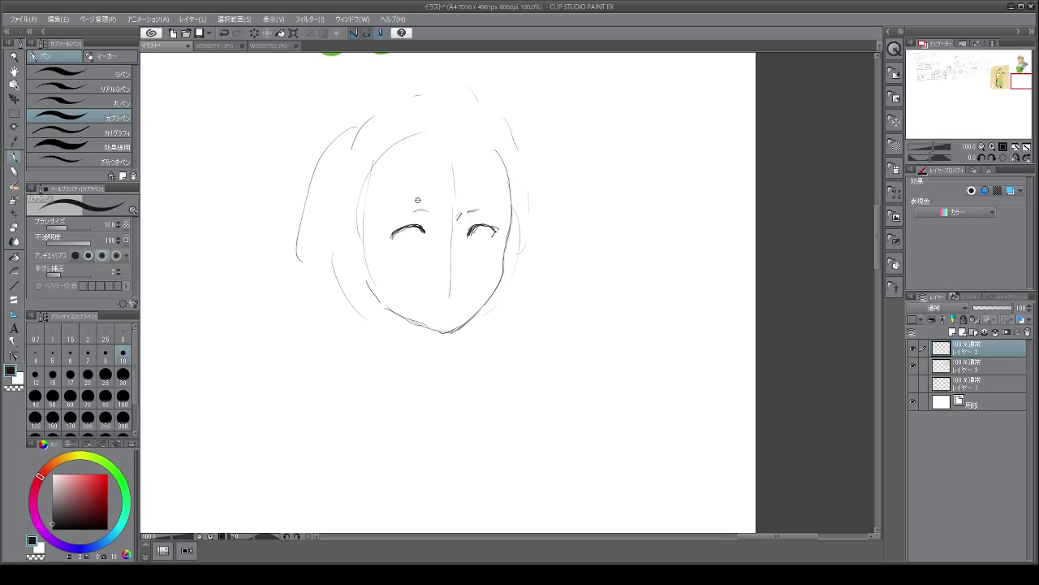
left_click_drag(429, 223, 424, 224)
left_click_drag(469, 245, 491, 243)
mouse_move(396, 230)
left_mouse_down()
mouse_move(387, 240)
mouse_move(396, 243)
left_mouse_up()
left_click_drag(491, 226, 499, 233)
mouse_move(398, 227)
left_mouse_down()
mouse_move(389, 231)
mouse_move(497, 223)
mouse_move(474, 210)
mouse_move(430, 214)
left_mouse_up()
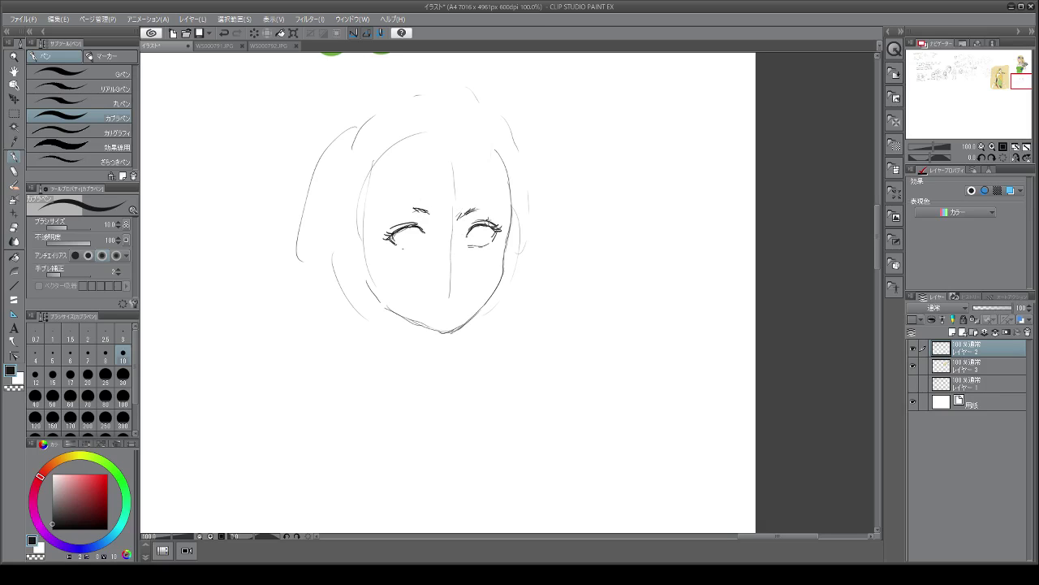
Step: Draw the lower lids and detailed irises, the nose line and the small dark-lipped mouth
left_click_drag(448, 235, 449, 270)
left_click_drag(402, 246, 420, 244)
left_click_drag(469, 245, 486, 243)
left_click_drag(455, 260, 456, 271)
left_click_drag(417, 235, 402, 243)
mouse_move(471, 237)
left_mouse_down()
mouse_move(490, 233)
mouse_move(487, 242)
mouse_move(479, 235)
left_mouse_up()
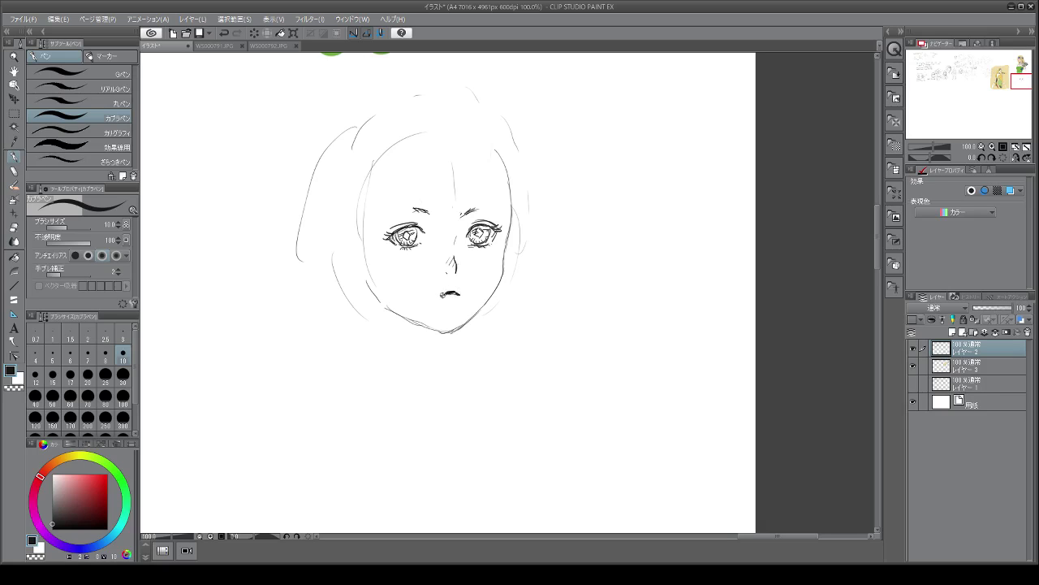
mouse_move(455, 295)
left_mouse_down()
mouse_move(445, 298)
mouse_move(454, 301)
left_mouse_up()
key("ctrl+z")
Step: Sketch the parted fringe strands above one eye and a thin circlet with a small round gem across the forehead
mouse_move(445, 125)
left_mouse_down()
mouse_move(452, 111)
mouse_move(478, 162)
mouse_move(464, 191)
mouse_move(503, 216)
left_mouse_up()
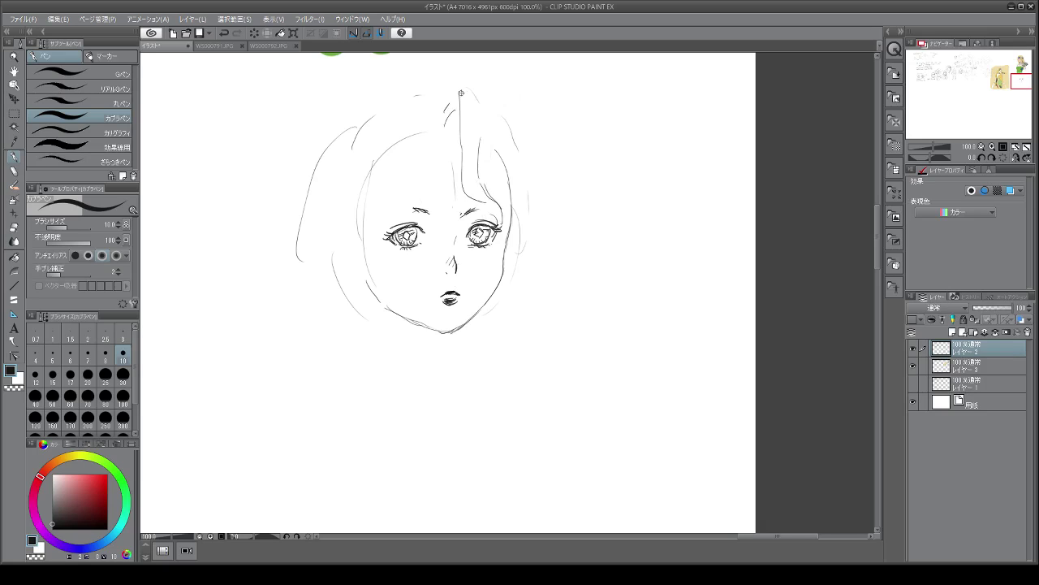
mouse_move(461, 93)
left_mouse_down()
mouse_move(465, 81)
mouse_move(498, 185)
left_mouse_up()
left_click_drag(394, 116, 409, 116)
left_click_drag(429, 151, 464, 169)
left_click_drag(385, 177, 430, 176)
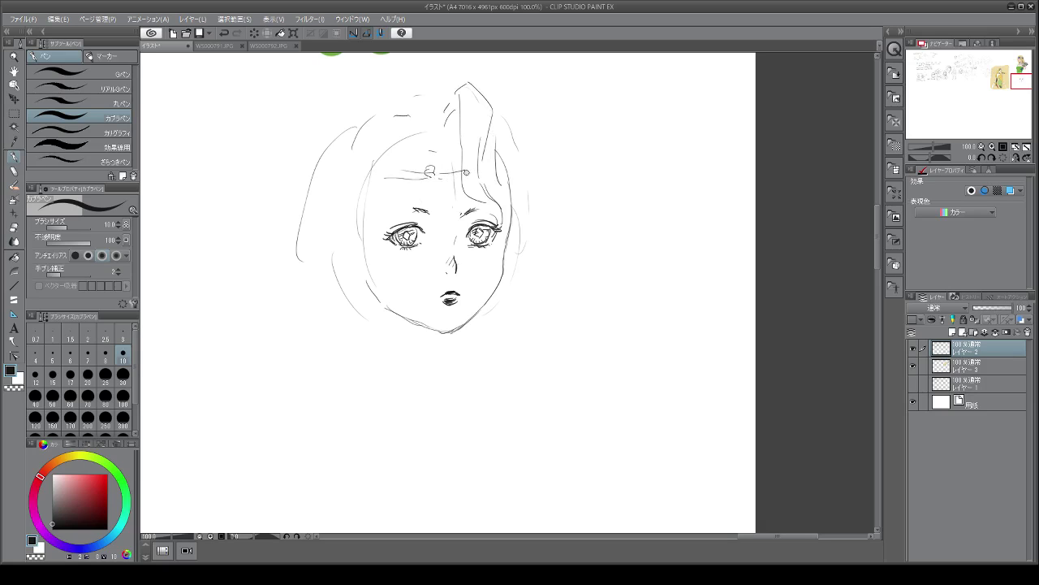
Step: Draw wavy locks framing both sides of the face, the rounded crown outline and the visible ear
mouse_move(411, 112)
left_mouse_down()
mouse_move(420, 106)
mouse_move(423, 124)
mouse_move(398, 162)
mouse_move(402, 214)
left_mouse_up()
mouse_move(380, 155)
left_mouse_down()
mouse_move(386, 227)
mouse_move(369, 259)
mouse_move(404, 297)
left_mouse_up()
mouse_move(504, 146)
left_mouse_down()
mouse_move(514, 172)
mouse_move(511, 135)
mouse_move(532, 176)
mouse_move(516, 237)
left_mouse_up()
mouse_move(439, 76)
left_mouse_down()
mouse_move(494, 81)
mouse_move(521, 128)
mouse_move(519, 165)
mouse_move(536, 215)
mouse_move(518, 287)
left_mouse_up()
mouse_move(515, 228)
left_mouse_down()
mouse_move(513, 306)
mouse_move(500, 331)
left_mouse_up()
mouse_move(512, 293)
left_mouse_down()
mouse_move(518, 336)
mouse_move(492, 387)
left_mouse_up()
mouse_move(357, 220)
left_mouse_down()
mouse_move(334, 242)
mouse_move(332, 267)
mouse_move(355, 253)
mouse_move(343, 252)
mouse_move(355, 274)
left_mouse_up()
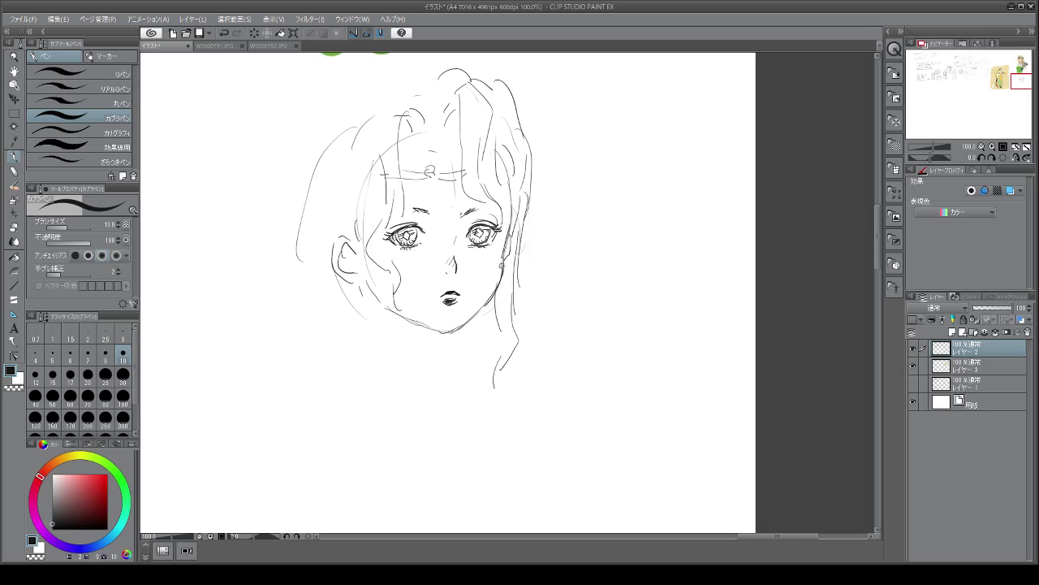
Step: Darken the jaw and chin line, and sketch the crown waves and the loose curled hair behind the ear
mouse_move(501, 263)
left_mouse_down()
mouse_move(481, 308)
mouse_move(452, 333)
mouse_move(419, 335)
mouse_move(401, 319)
mouse_move(432, 334)
left_mouse_up()
mouse_move(377, 82)
left_mouse_down()
mouse_move(405, 69)
mouse_move(426, 78)
mouse_move(379, 98)
mouse_move(381, 86)
mouse_move(364, 150)
left_mouse_up()
mouse_move(376, 107)
left_mouse_down()
mouse_move(363, 151)
mouse_move(366, 252)
mouse_move(387, 249)
left_mouse_up()
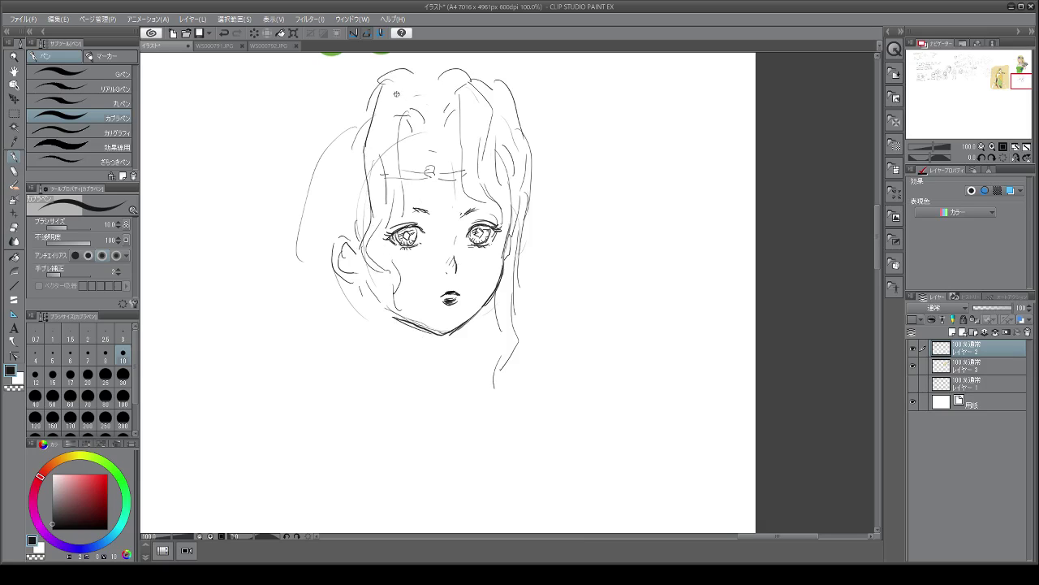
mouse_move(396, 94)
left_mouse_down()
mouse_move(421, 107)
mouse_move(436, 85)
left_mouse_up()
left_click_drag(358, 168, 345, 179)
mouse_move(352, 120)
left_mouse_down()
mouse_move(308, 186)
mouse_move(312, 204)
mouse_move(364, 99)
mouse_move(316, 126)
mouse_move(293, 158)
mouse_move(315, 297)
left_mouse_up()
mouse_move(309, 242)
left_mouse_down()
mouse_move(315, 314)
mouse_move(309, 283)
mouse_move(294, 310)
mouse_move(321, 350)
left_mouse_up()
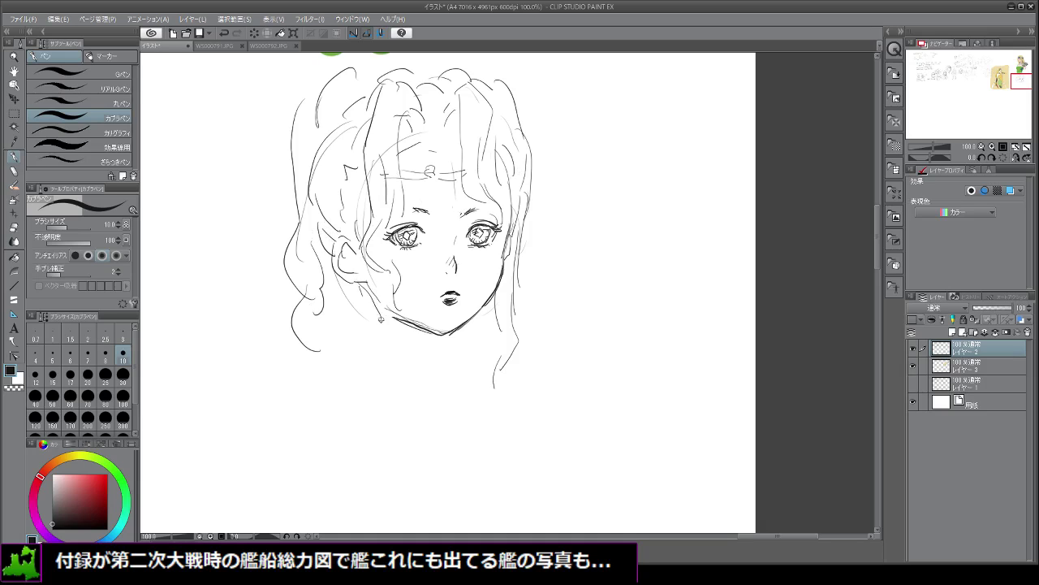
Step: Draw the neck and a notched high-collar rim, and hatch the black shadow beneath the rim
left_click_drag(378, 318, 381, 343)
left_click_drag(380, 342, 459, 354)
mouse_move(377, 346)
left_mouse_down()
mouse_move(376, 356)
mouse_move(432, 363)
left_mouse_up()
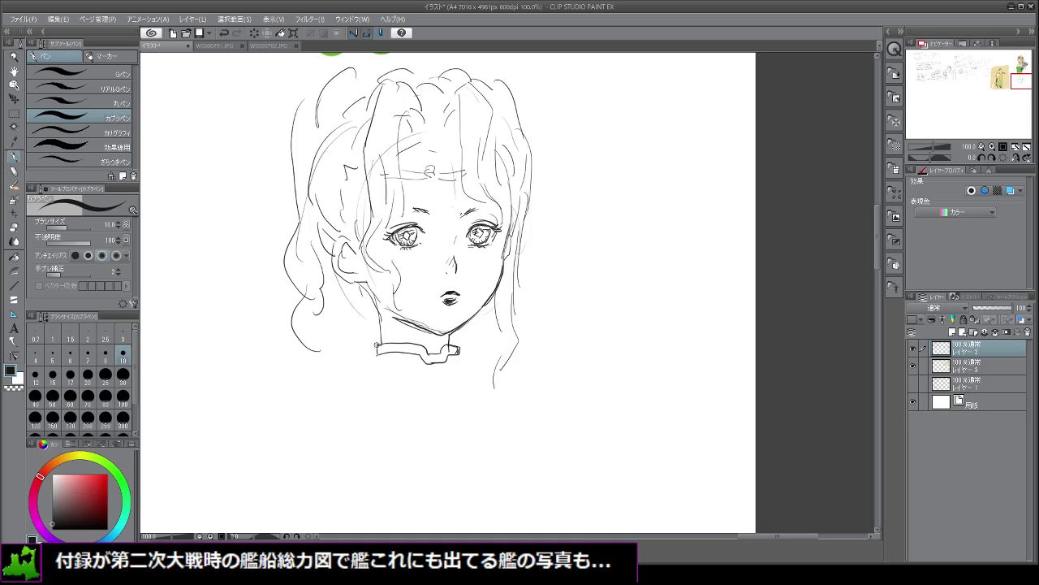
left_click_drag(376, 344, 374, 367)
left_click_drag(453, 357, 452, 367)
mouse_move(388, 357)
left_mouse_down()
mouse_move(380, 358)
mouse_move(391, 355)
mouse_move(387, 371)
mouse_move(414, 353)
mouse_move(415, 375)
mouse_move(445, 369)
mouse_move(446, 379)
left_mouse_up()
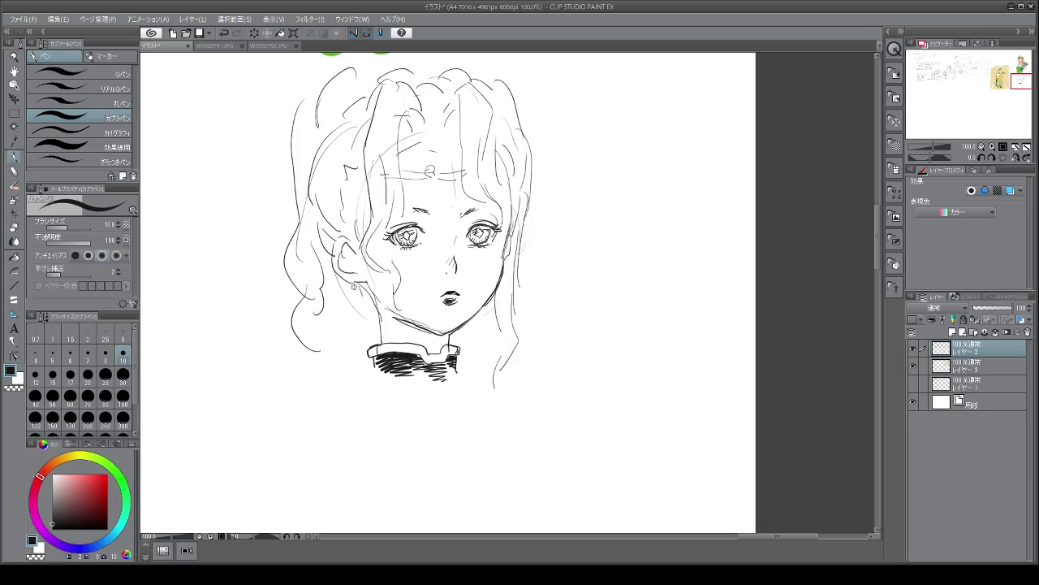
Step: Draw a four-pointed star earring below the ear and extend both sides of the high collar down to the shoulders
mouse_move(357, 286)
left_mouse_down()
mouse_move(356, 354)
mouse_move(345, 355)
mouse_move(350, 294)
mouse_move(371, 295)
mouse_move(338, 296)
mouse_move(351, 321)
left_mouse_up()
left_click_drag(374, 363, 368, 392)
left_click_drag(456, 367, 468, 393)
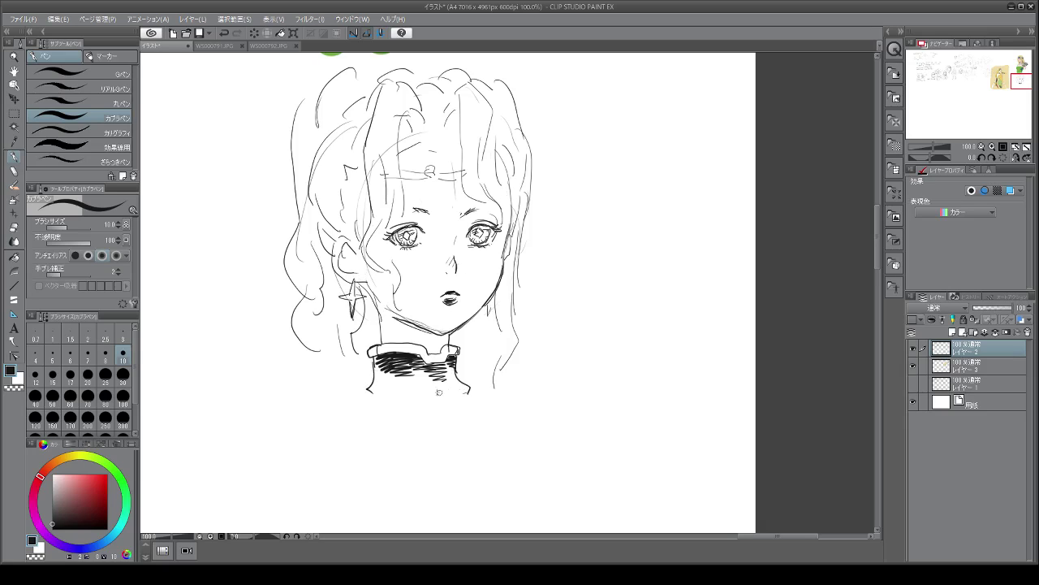
Step: Sketch the curved fold below the collar, both shoulder lines and the outer contour of the left-hand arm
mouse_move(391, 401)
left_mouse_down()
mouse_move(443, 421)
mouse_move(486, 395)
mouse_move(498, 430)
left_mouse_up()
left_click_drag(478, 395, 523, 417)
mouse_move(367, 387)
left_mouse_down()
mouse_move(294, 391)
mouse_move(254, 433)
left_mouse_up()
left_click_drag(472, 399, 539, 421)
mouse_move(286, 393)
left_mouse_down()
mouse_move(259, 407)
mouse_move(237, 440)
mouse_move(248, 485)
left_mouse_up()
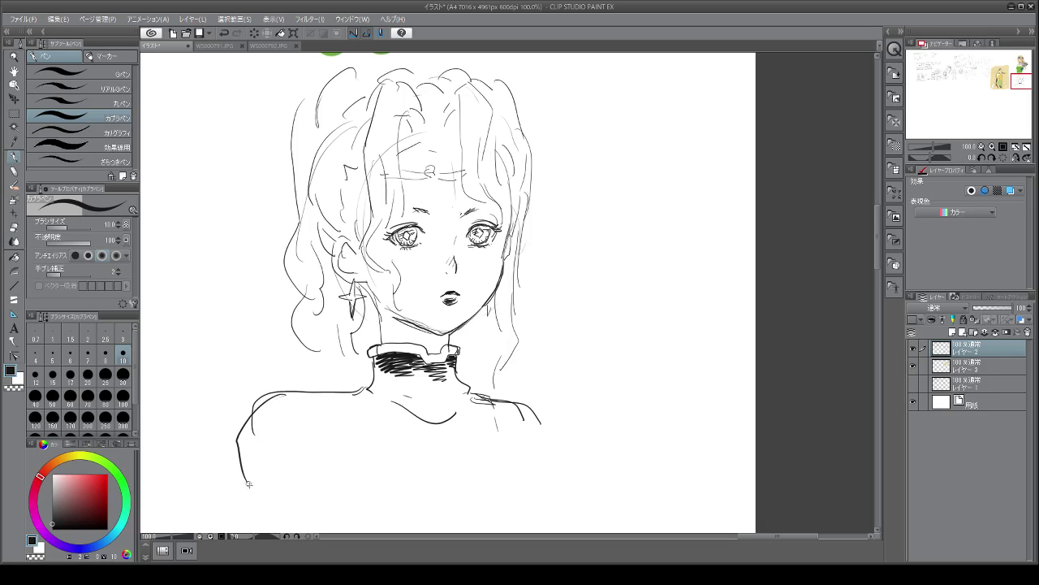
Step: Add the torso sides, inner arm lines and chest folds, and close the bust with a curved lower edge
left_click_drag(303, 455, 319, 516)
mouse_move(469, 398)
left_mouse_down()
mouse_move(539, 424)
mouse_move(542, 444)
left_mouse_up()
left_click_drag(510, 439, 515, 469)
left_click_drag(379, 445, 390, 471)
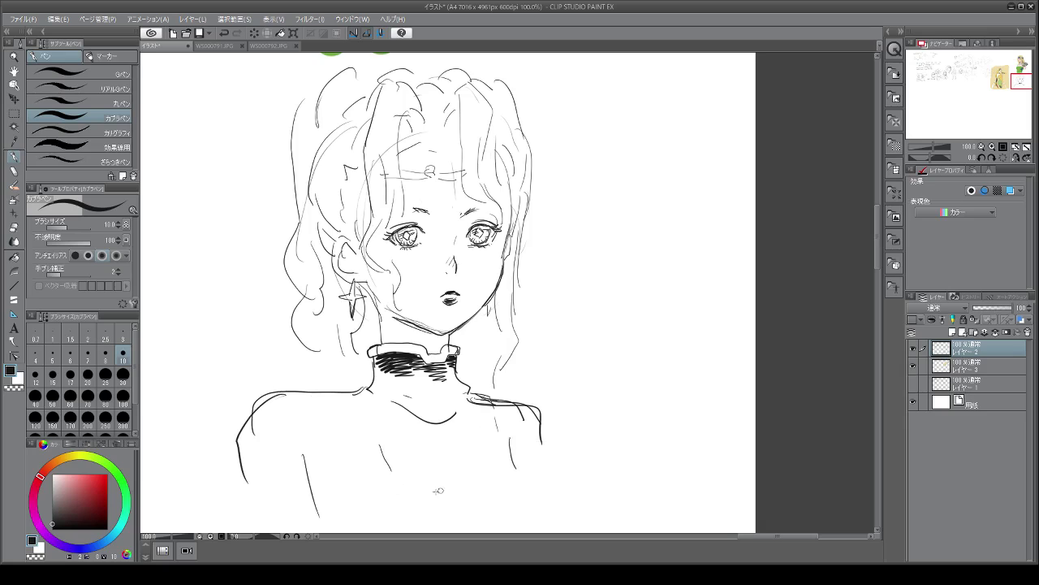
left_click_drag(339, 517, 524, 512)
left_click_drag(524, 512, 500, 517)
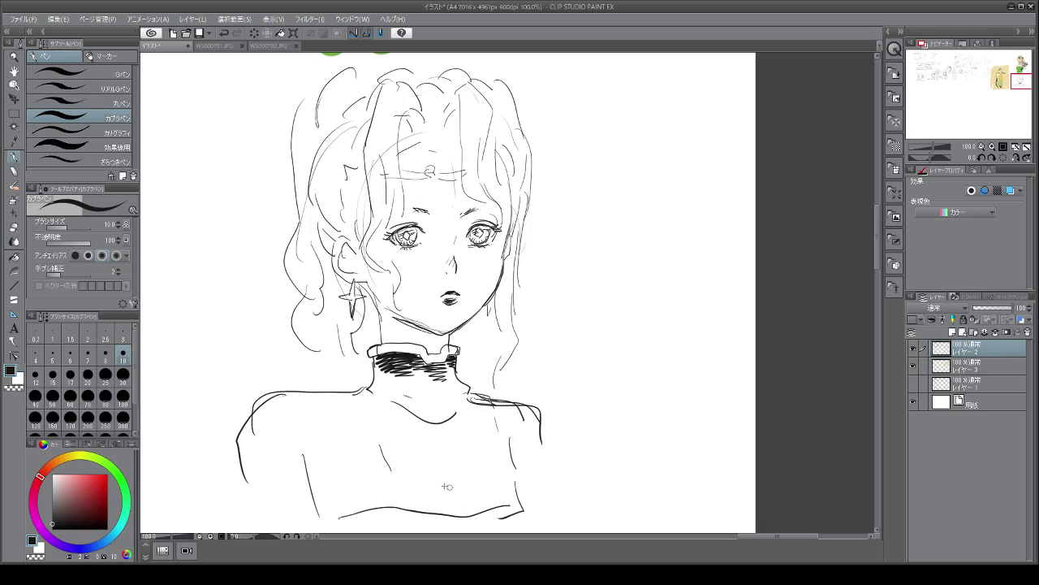
Step: Erase the left-hand shoulder, redraw it lower and more sloping, and add the torso side and opposite arm contour
key("e")
mouse_move(283, 383)
left_mouse_down()
mouse_move(233, 464)
mouse_move(279, 418)
left_mouse_up()
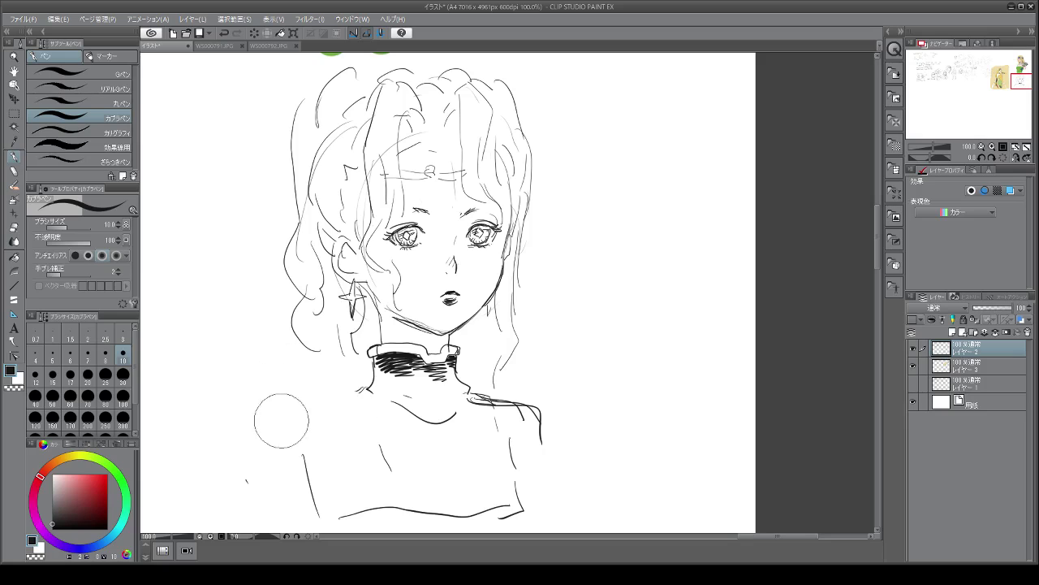
key("p")
mouse_move(367, 387)
left_mouse_down()
mouse_move(284, 428)
mouse_move(268, 501)
left_mouse_up()
left_click_drag(322, 471, 338, 517)
mouse_move(475, 389)
left_mouse_down()
mouse_move(540, 448)
mouse_move(539, 435)
mouse_move(529, 488)
left_mouse_up()
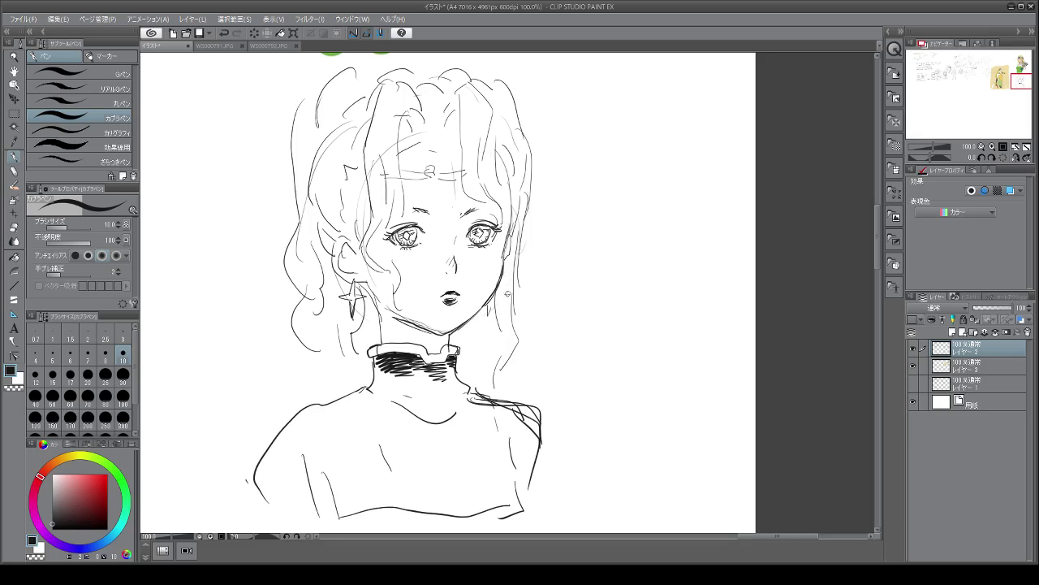
Step: Draw wavy hair ends beside the neck and looping curls hanging down to the left-hand shoulder
left_click_drag(494, 322, 489, 378)
left_click_drag(484, 305, 469, 377)
left_click_drag(370, 286, 355, 382)
mouse_move(336, 298)
left_mouse_down()
mouse_move(299, 285)
mouse_move(290, 309)
mouse_move(295, 287)
mouse_move(283, 295)
mouse_move(276, 281)
mouse_move(279, 329)
mouse_move(314, 336)
mouse_move(290, 355)
mouse_move(269, 329)
mouse_move(278, 370)
mouse_move(263, 404)
mouse_move(336, 398)
left_mouse_up()
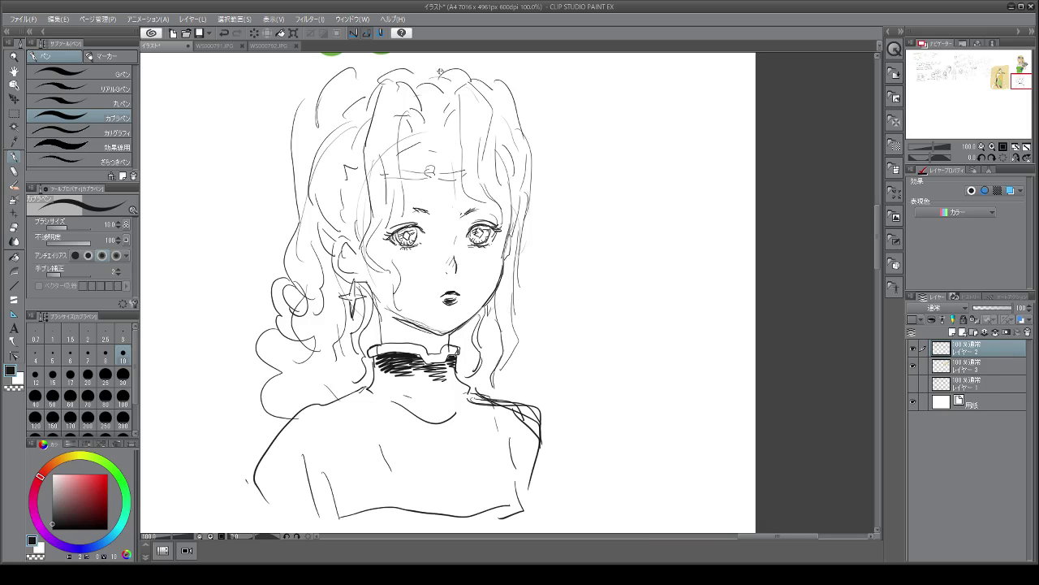
Step: Sketch a large ribbon bow behind the head, with a loop on each side of the crown and a pointed tail
mouse_move(353, 72)
left_mouse_down()
mouse_move(317, 64)
mouse_move(283, 105)
mouse_move(262, 143)
mouse_move(310, 188)
left_mouse_up()
mouse_move(410, 81)
left_mouse_down()
mouse_move(433, 66)
mouse_move(459, 71)
left_mouse_up()
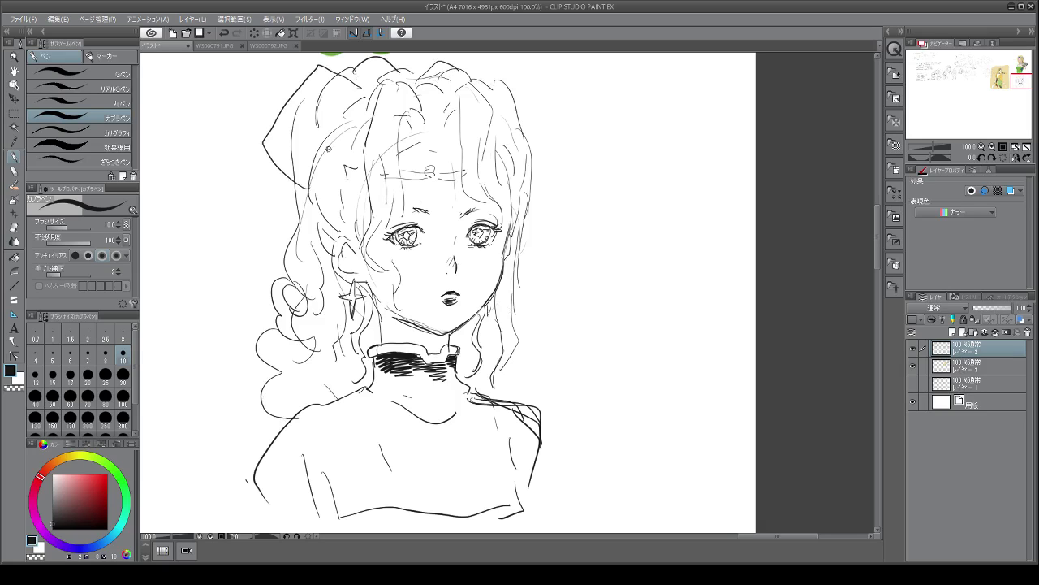
mouse_move(316, 161)
left_mouse_down()
mouse_move(292, 182)
mouse_move(249, 265)
mouse_move(291, 257)
left_mouse_up()
Step: Hatch pinkish-red shading around the eyes, nose, lips and under the chin, and scribble it over the collar
left_click_drag(484, 223, 499, 230)
left_click(84, 474)
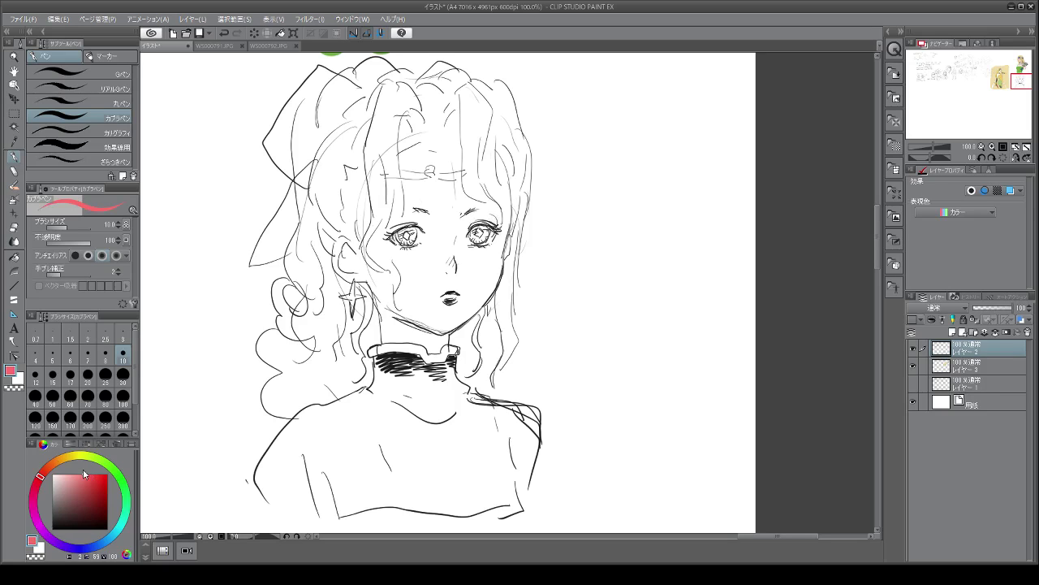
mouse_move(470, 222)
left_mouse_down()
mouse_move(481, 216)
mouse_move(477, 229)
left_mouse_up()
left_click_drag(388, 226, 391, 244)
mouse_move(393, 315)
left_mouse_down()
mouse_move(406, 338)
mouse_move(444, 339)
left_mouse_up()
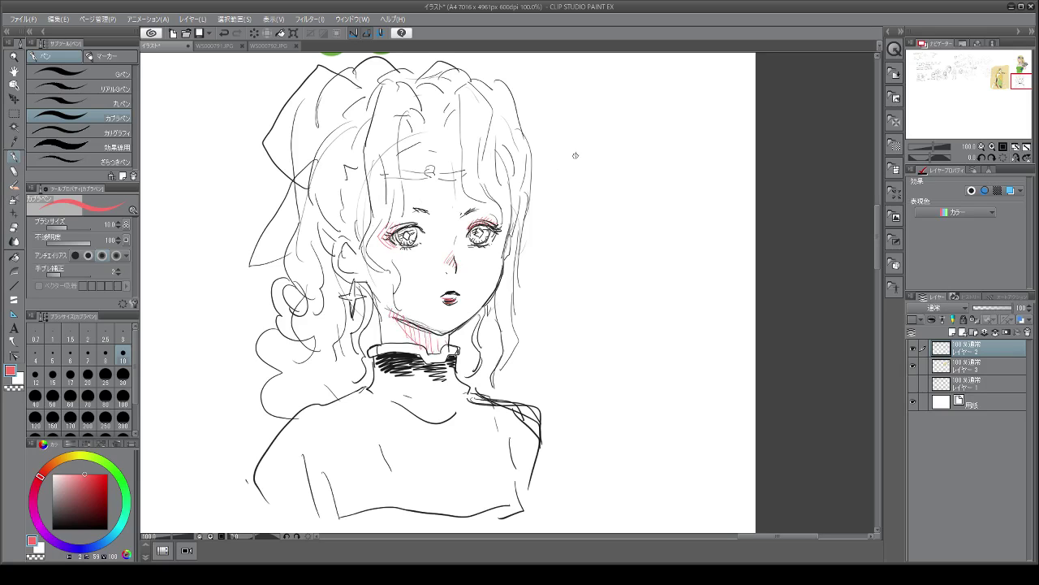
mouse_move(390, 367)
left_mouse_down()
mouse_move(382, 372)
mouse_move(394, 382)
mouse_move(438, 400)
mouse_move(411, 382)
mouse_move(436, 412)
left_mouse_up()
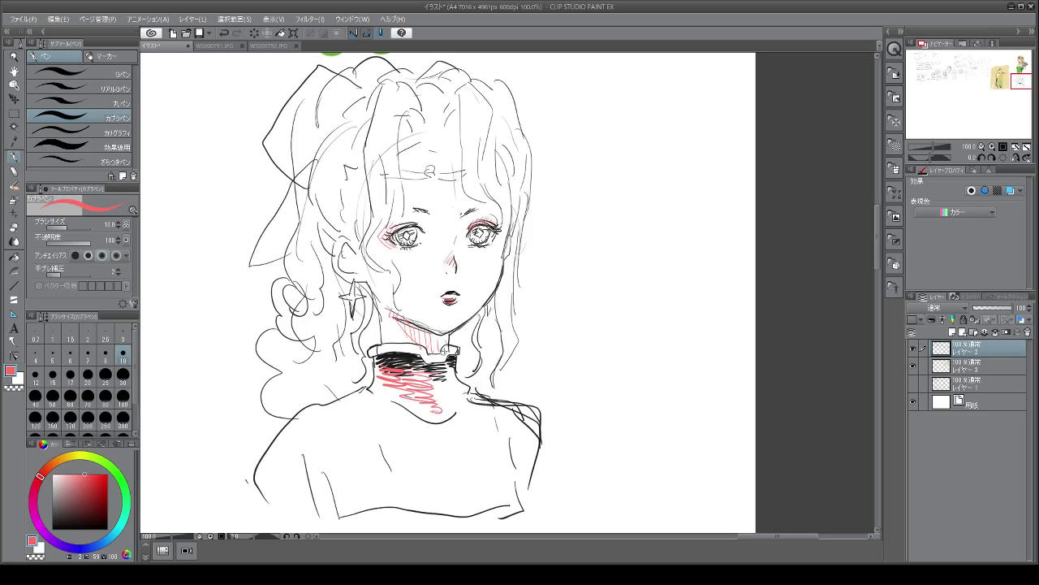
Step: Hatch the fringe, the face-framing locks and the long right-hand strand in light green
left_click(109, 466)
left_click(82, 484)
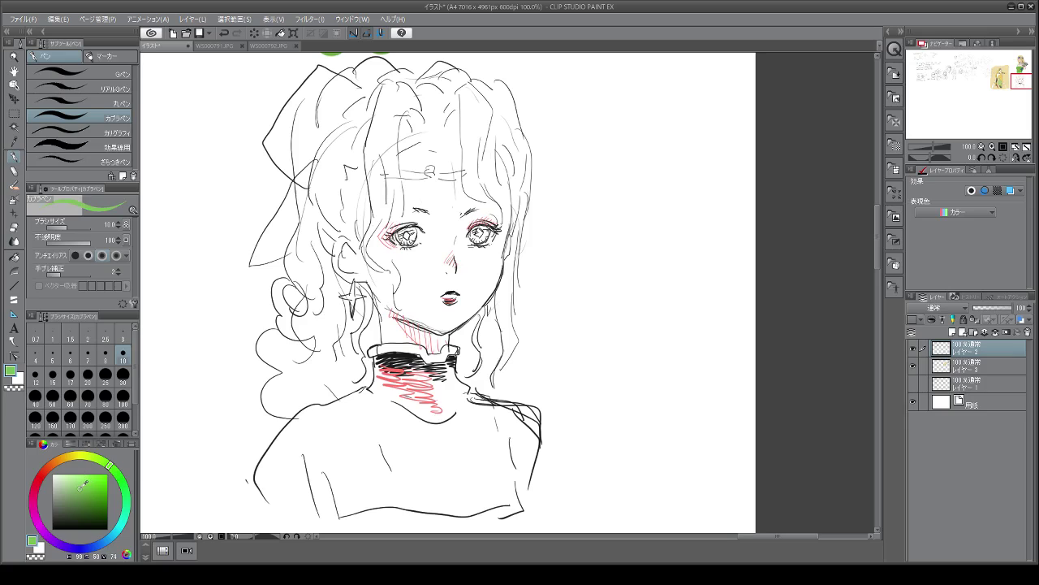
mouse_move(398, 89)
left_mouse_down()
mouse_move(423, 115)
mouse_move(382, 132)
mouse_move(400, 91)
mouse_move(386, 123)
mouse_move(406, 98)
mouse_move(395, 135)
mouse_move(410, 107)
mouse_move(412, 134)
mouse_move(472, 127)
mouse_move(467, 167)
mouse_move(492, 202)
left_mouse_up()
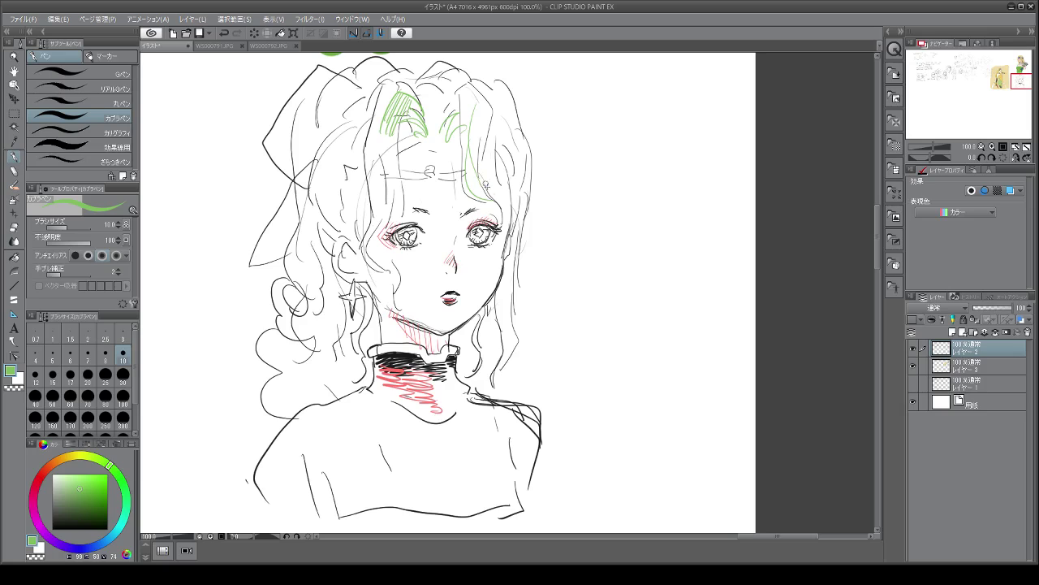
mouse_move(379, 139)
left_mouse_down()
mouse_move(383, 209)
mouse_move(397, 189)
mouse_move(394, 226)
mouse_move(371, 237)
mouse_move(375, 255)
mouse_move(404, 309)
left_mouse_up()
mouse_move(494, 185)
left_mouse_down()
mouse_move(506, 200)
mouse_move(496, 248)
left_mouse_up()
left_click_drag(501, 209, 489, 248)
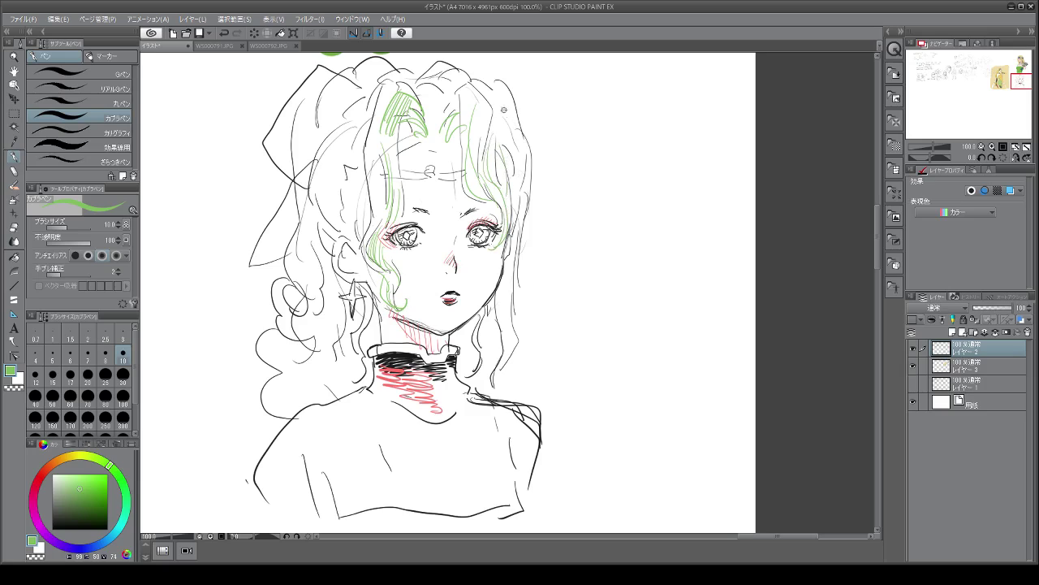
left_click_drag(505, 112, 516, 185)
mouse_move(514, 144)
left_mouse_down()
mouse_move(511, 184)
mouse_move(510, 142)
mouse_move(523, 169)
mouse_move(515, 192)
mouse_move(525, 171)
mouse_move(514, 215)
mouse_move(528, 195)
mouse_move(500, 309)
mouse_move(512, 345)
mouse_move(497, 400)
left_mouse_up()
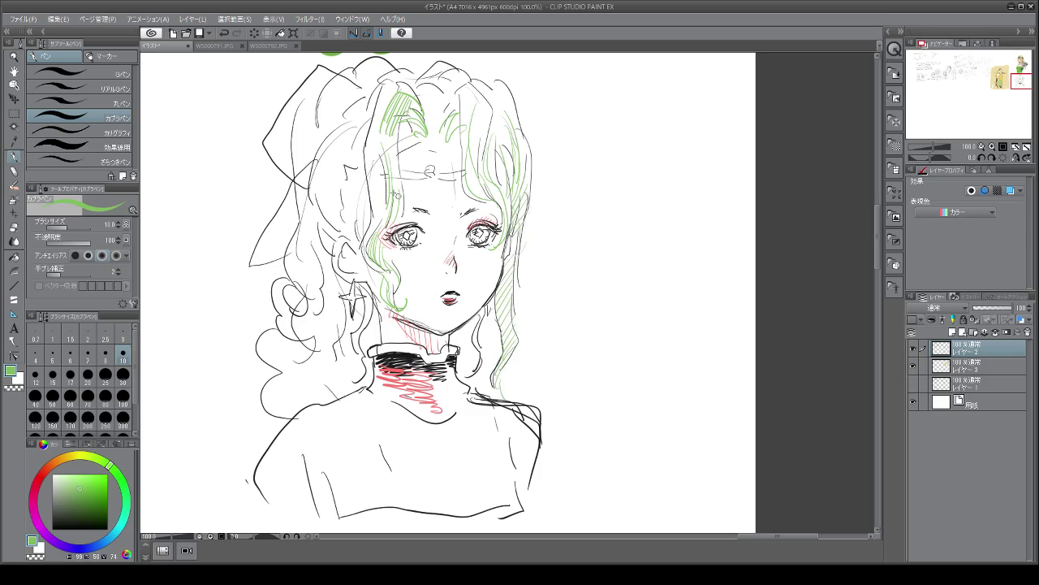
Step: Add light green strands to the swept-back hair above the ear and down behind it
mouse_move(342, 170)
left_mouse_down()
mouse_move(362, 208)
mouse_move(354, 214)
left_mouse_up()
left_click_drag(342, 210, 352, 223)
left_click_drag(339, 158, 324, 219)
mouse_move(324, 164)
left_mouse_down()
mouse_move(317, 201)
mouse_move(339, 224)
mouse_move(322, 219)
mouse_move(338, 244)
mouse_move(329, 303)
left_mouse_up()
left_click_drag(320, 251, 336, 312)
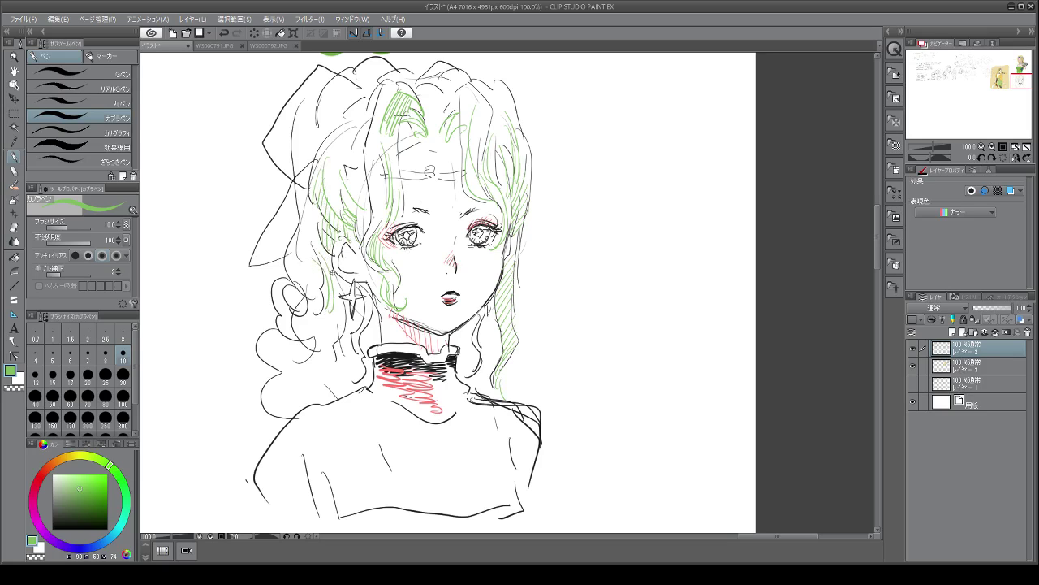
Step: Shade the hair around the earring and beside the neck with light green hatching
mouse_move(333, 268)
left_mouse_down()
mouse_move(341, 313)
mouse_move(346, 296)
mouse_move(365, 323)
left_mouse_up()
left_click_drag(368, 299, 354, 347)
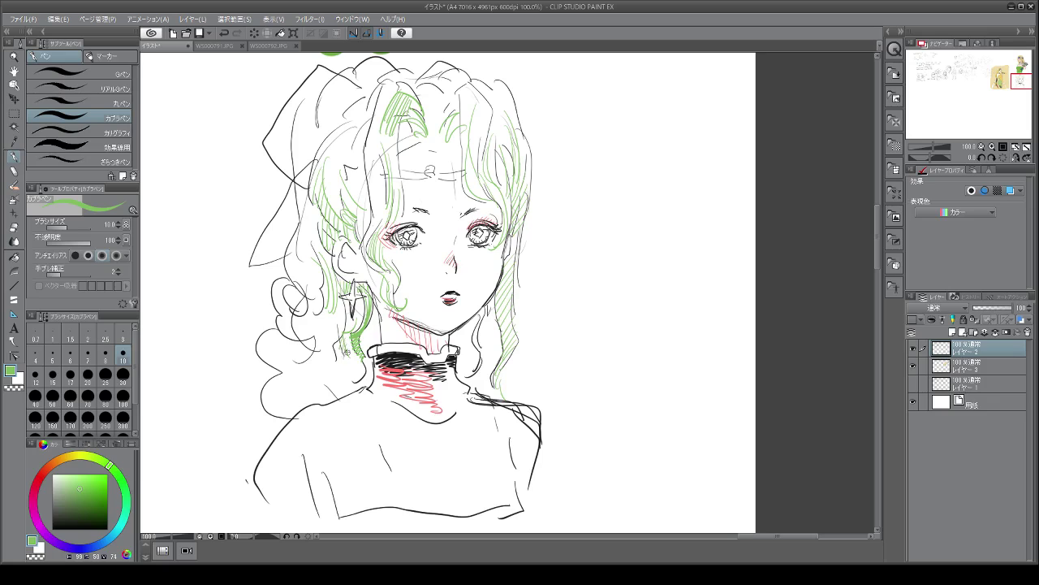
left_click_drag(347, 353, 345, 377)
mouse_move(337, 365)
left_mouse_down()
mouse_move(333, 392)
mouse_move(349, 396)
left_mouse_up()
left_click_drag(376, 309, 376, 339)
left_click_drag(382, 323, 380, 342)
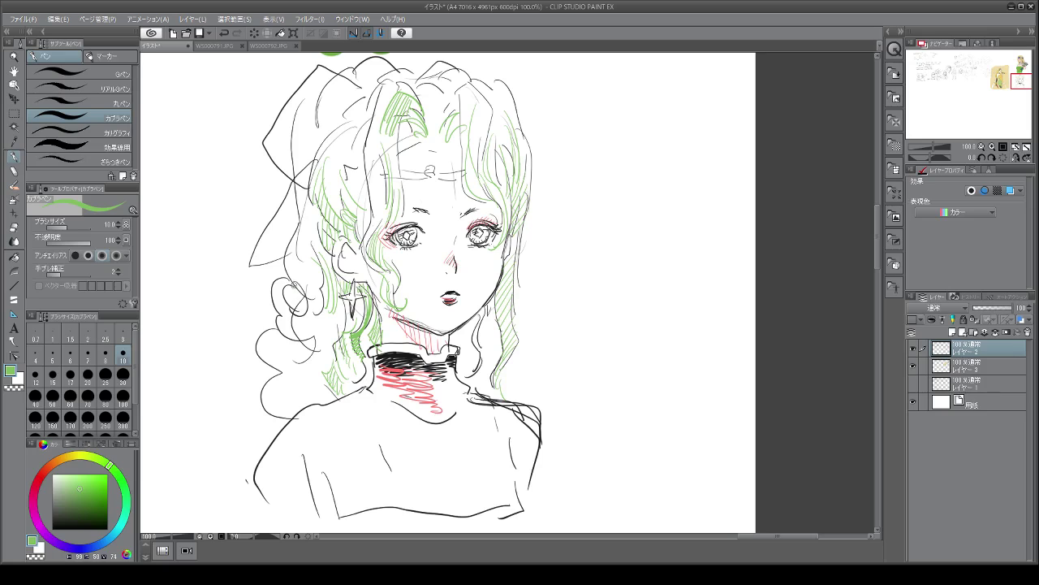
Step: Shade the hanging curls light green and add an extra outer curl above the left-hand shoulder
mouse_move(291, 284)
left_mouse_down()
mouse_move(287, 305)
mouse_move(303, 310)
mouse_move(284, 303)
mouse_move(297, 317)
left_mouse_up()
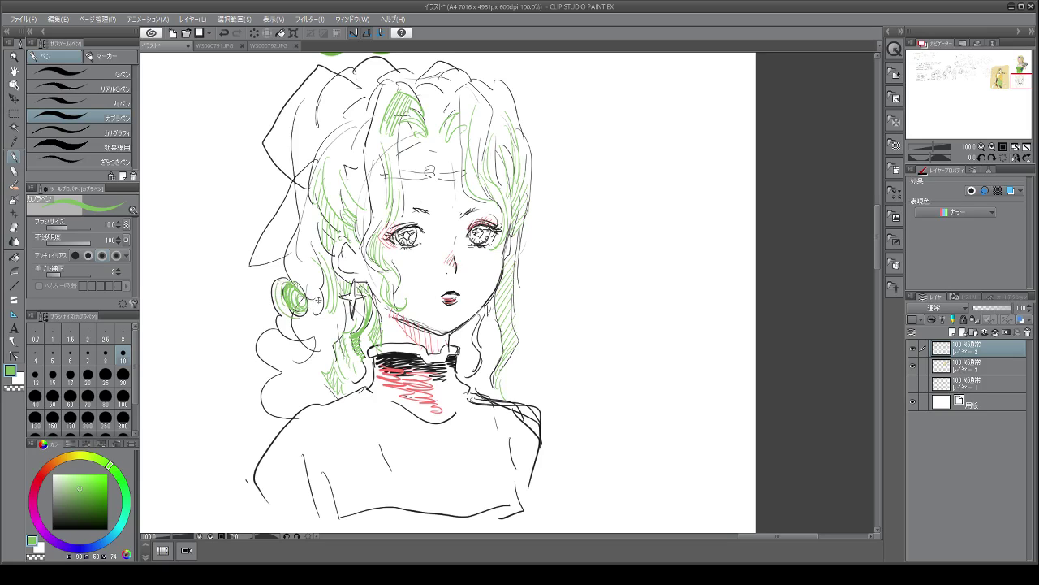
mouse_move(276, 339)
left_mouse_down()
mouse_move(313, 332)
mouse_move(275, 400)
mouse_move(277, 390)
mouse_move(297, 412)
mouse_move(279, 393)
mouse_move(302, 406)
left_mouse_up()
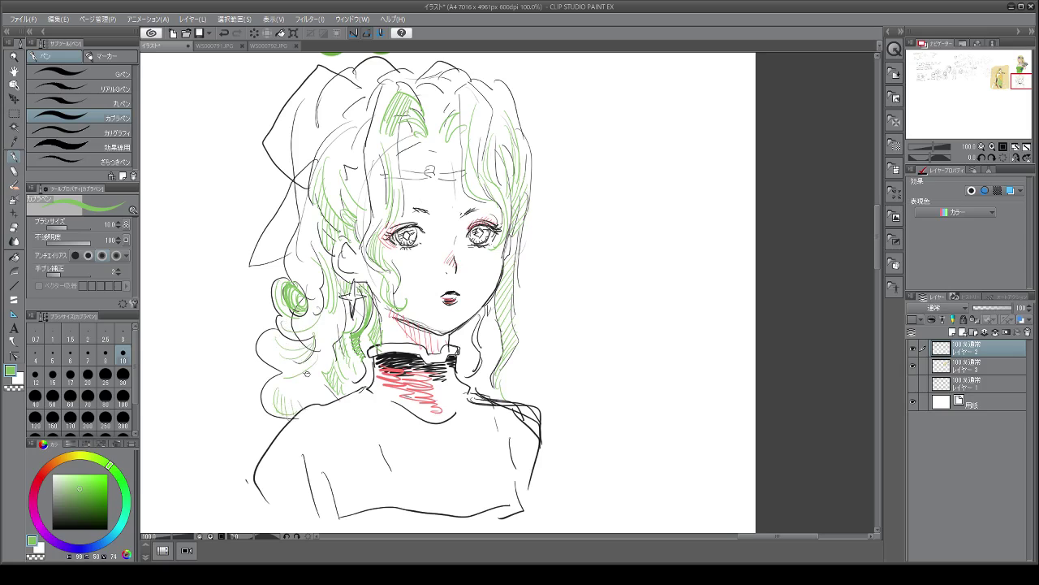
mouse_move(277, 371)
left_mouse_down()
mouse_move(252, 410)
mouse_move(284, 436)
left_mouse_up()
Step: Hatch the large left-hand loop of the ribbon bow in muted red
left_click(43, 474)
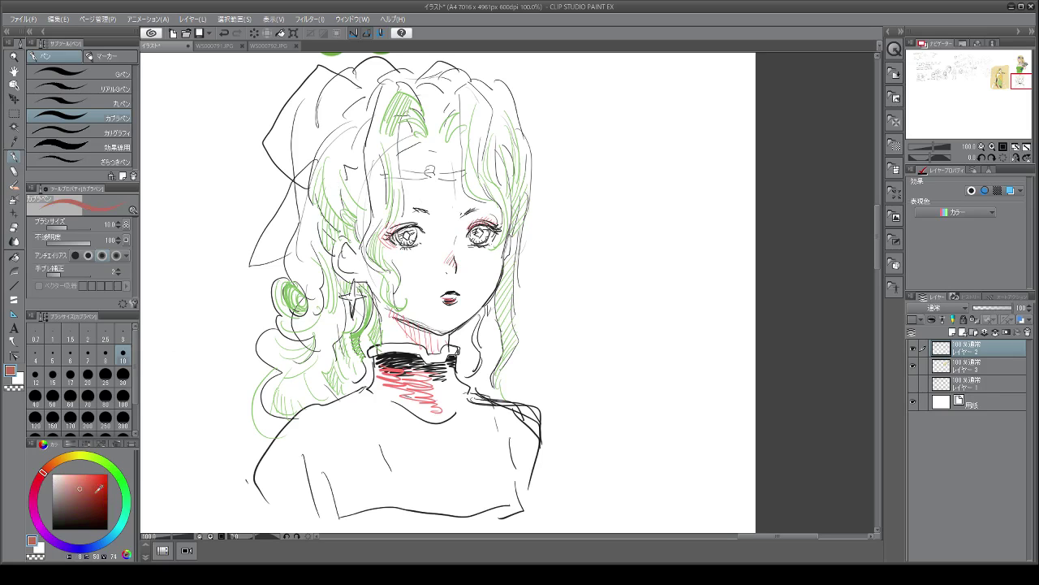
left_click_drag(99, 488, 91, 484)
mouse_move(310, 66)
left_mouse_down()
mouse_move(317, 103)
mouse_move(346, 81)
mouse_move(338, 116)
mouse_move(294, 121)
left_mouse_up()
left_click_drag(307, 94, 307, 129)
left_click_drag(320, 102, 320, 133)
mouse_move(333, 112)
left_mouse_down()
mouse_move(326, 136)
mouse_move(280, 154)
left_mouse_up()
mouse_move(296, 120)
left_mouse_down()
mouse_move(291, 159)
mouse_move(300, 164)
mouse_move(288, 180)
left_mouse_up()
Step: Fill the bow's pointed tail and the small loop on top of the head with red hatching
mouse_move(305, 154)
left_mouse_down()
mouse_move(296, 178)
mouse_move(306, 197)
mouse_move(255, 268)
left_mouse_up()
mouse_move(282, 234)
left_mouse_down()
mouse_move(266, 262)
mouse_move(276, 255)
left_mouse_up()
left_click_drag(305, 208, 287, 242)
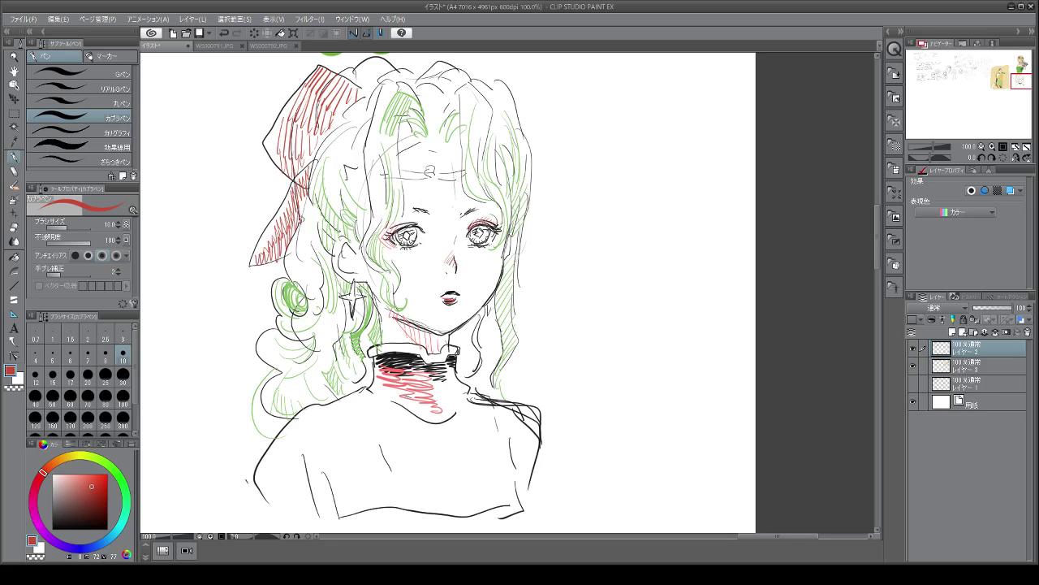
mouse_move(411, 76)
left_mouse_down()
mouse_move(430, 57)
mouse_move(453, 66)
mouse_move(417, 76)
mouse_move(444, 73)
left_mouse_up()
Step: Add darker green strands to the crown and the hair on both sides of the fringe
left_click(108, 464)
left_click(82, 496)
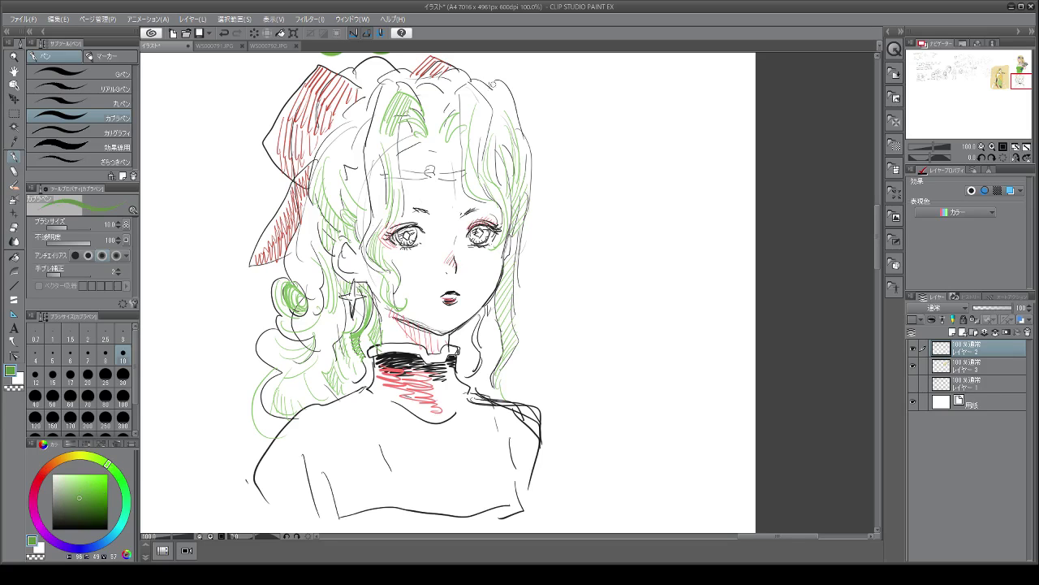
mouse_move(475, 86)
left_mouse_down()
mouse_move(498, 113)
mouse_move(498, 139)
left_mouse_up()
left_click_drag(492, 103, 494, 138)
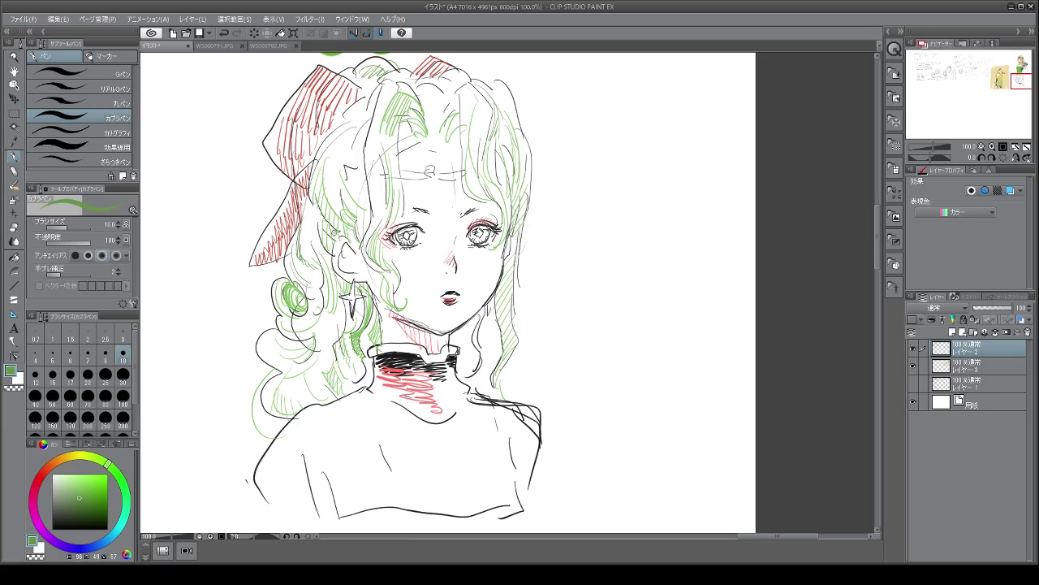
left_click_drag(378, 114, 377, 220)
left_click_drag(370, 107, 346, 150)
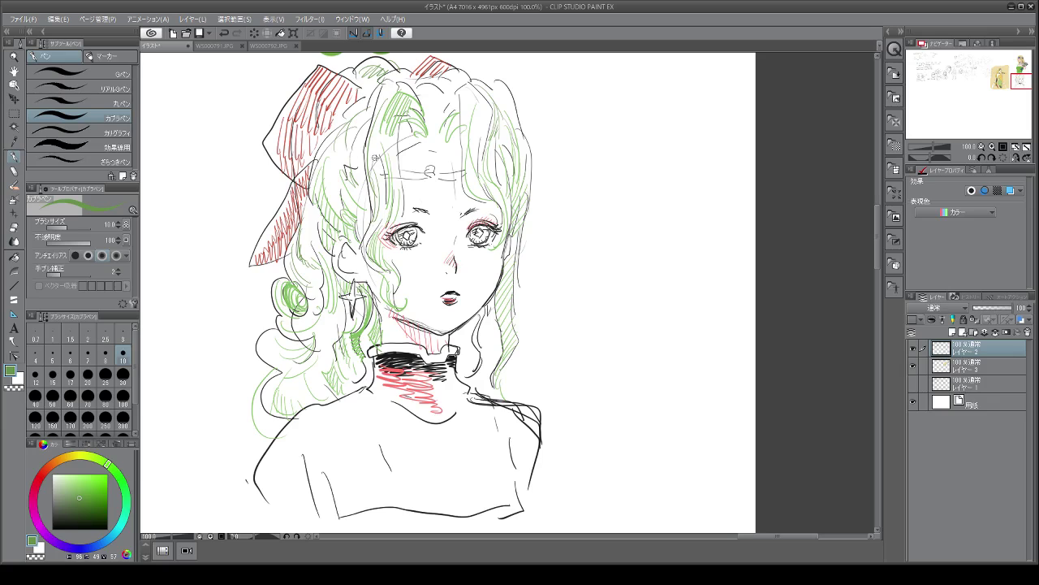
Step: Colour the irises of both eyes in a dark teal blue
left_click(118, 527)
left_click_drag(118, 527, 112, 536)
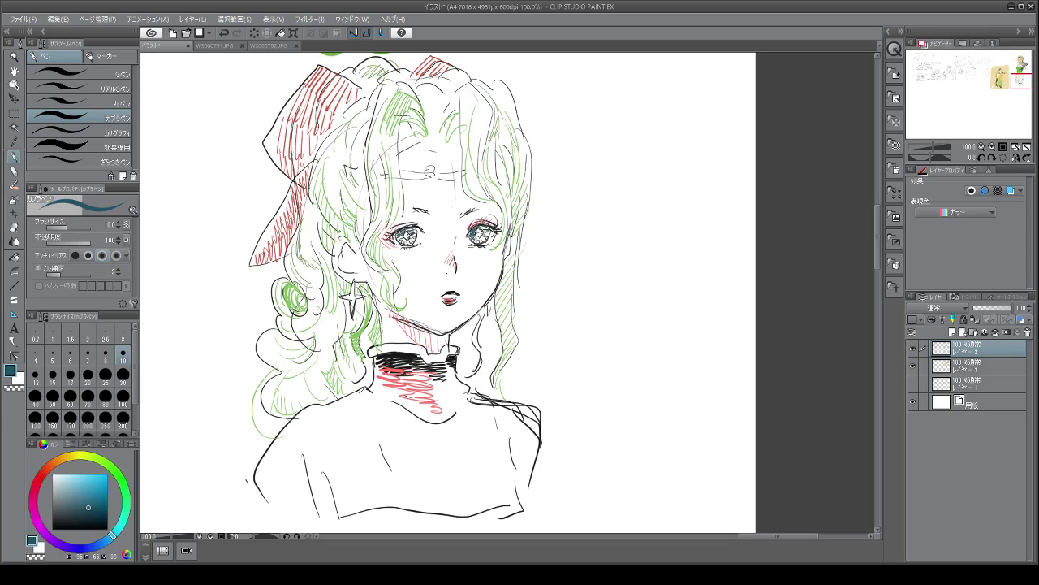
Step: Colour the forehead circlet, the top edge of the collar and the garment's lower trim in muted gold
left_click(72, 456)
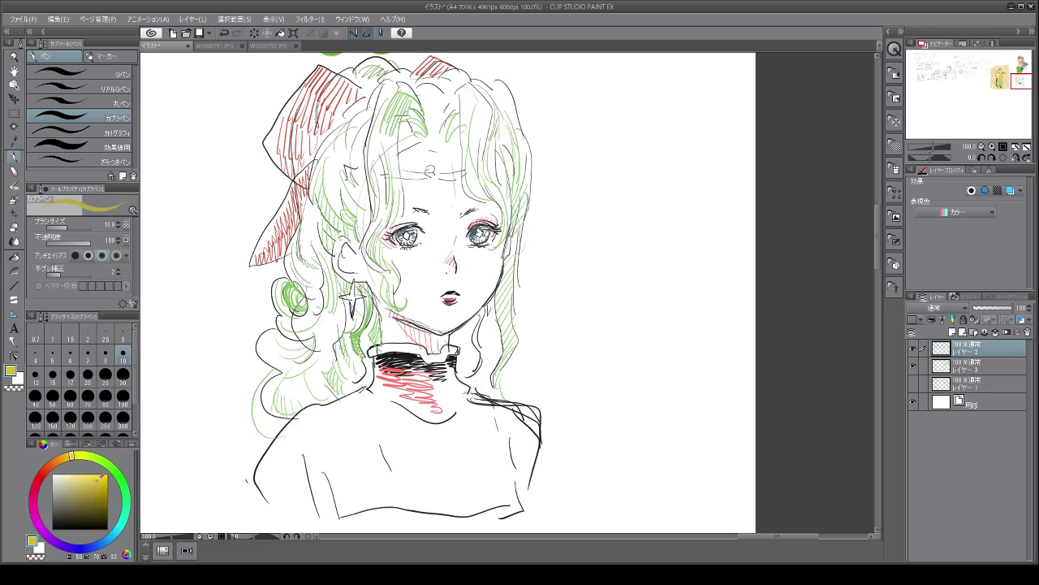
left_click(99, 478)
left_click(91, 482)
left_click_drag(407, 176, 453, 174)
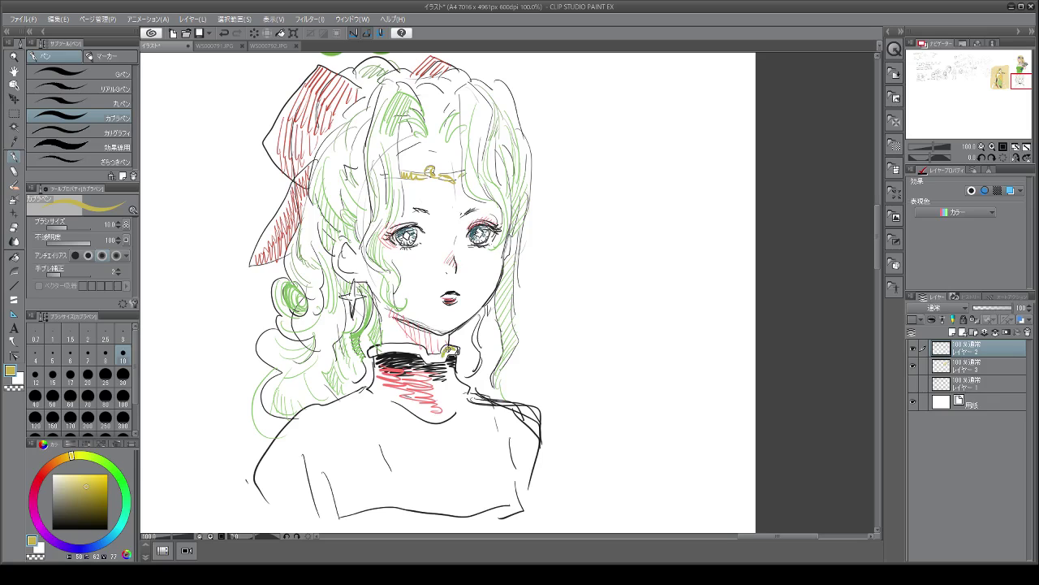
left_click_drag(458, 348, 422, 354)
mouse_move(509, 497)
left_mouse_down()
mouse_move(519, 512)
mouse_move(347, 518)
mouse_move(410, 509)
left_mouse_up()
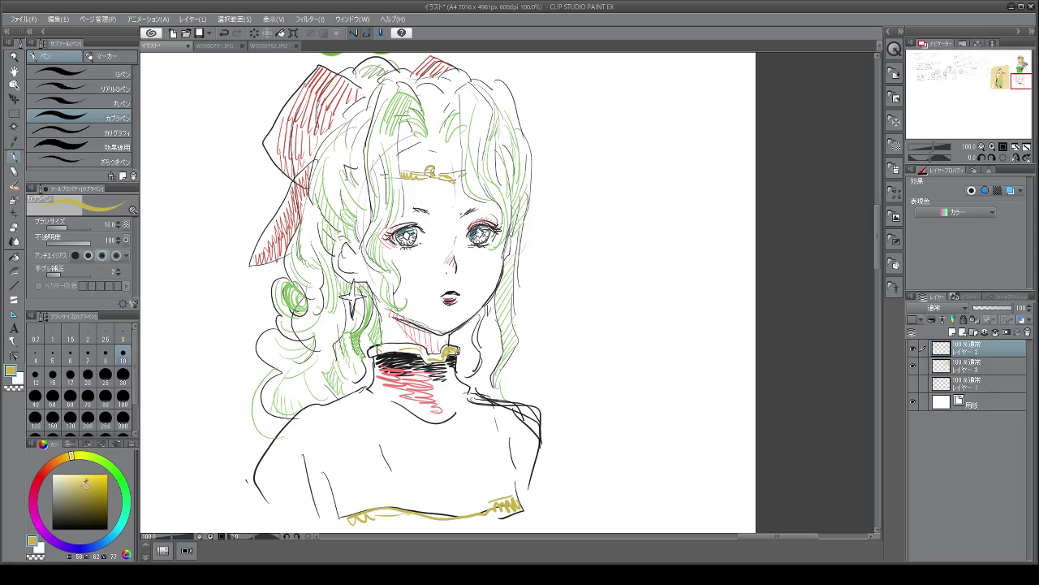
Step: Add darker green strands to the fringe and the hair beside the right-hand side of the jaw and neck
left_click(116, 474)
left_click(86, 501)
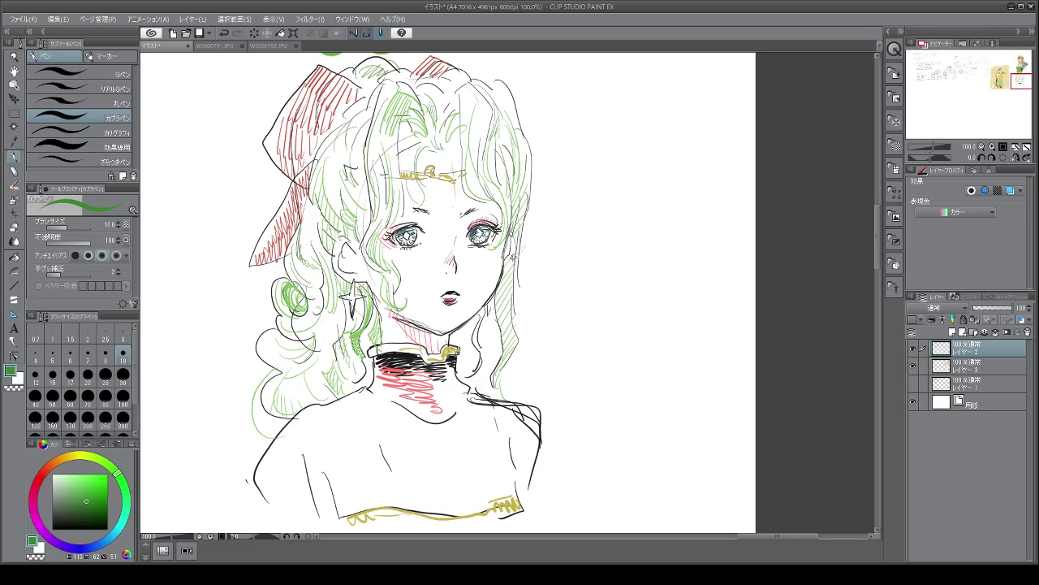
left_click_drag(484, 310, 474, 353)
Step: Handwrite the character name ティナ in green in the blank area beside the bust
mouse_move(604, 247)
left_mouse_down()
mouse_move(624, 247)
mouse_move(627, 258)
left_mouse_up()
mouse_move(617, 258)
left_mouse_down()
mouse_move(616, 272)
mouse_move(626, 269)
left_mouse_up()
mouse_move(636, 264)
left_mouse_down()
mouse_move(668, 257)
mouse_move(655, 270)
left_mouse_up()
left_click_drag(671, 265, 673, 269)
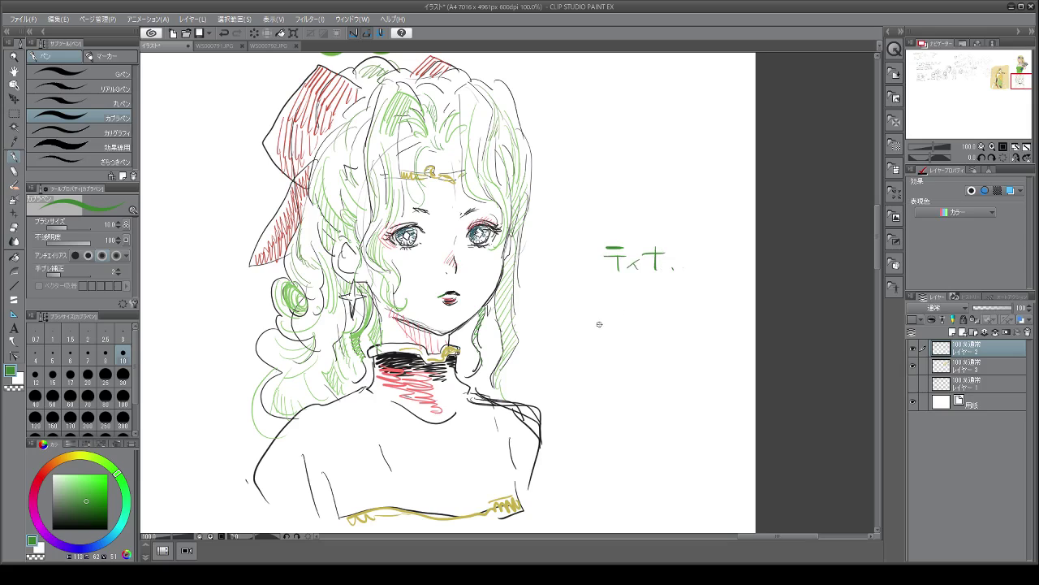
Step: Handwrite the date 2021 8/27 in green below the character name and add the artist's signature beneath it
mouse_move(599, 328)
left_mouse_down()
mouse_move(611, 344)
mouse_move(620, 328)
mouse_move(643, 344)
left_mouse_up()
mouse_move(651, 325)
left_mouse_down()
mouse_move(651, 345)
mouse_move(679, 344)
mouse_move(672, 375)
mouse_move(704, 372)
left_mouse_up()
left_click_drag(703, 356, 725, 375)
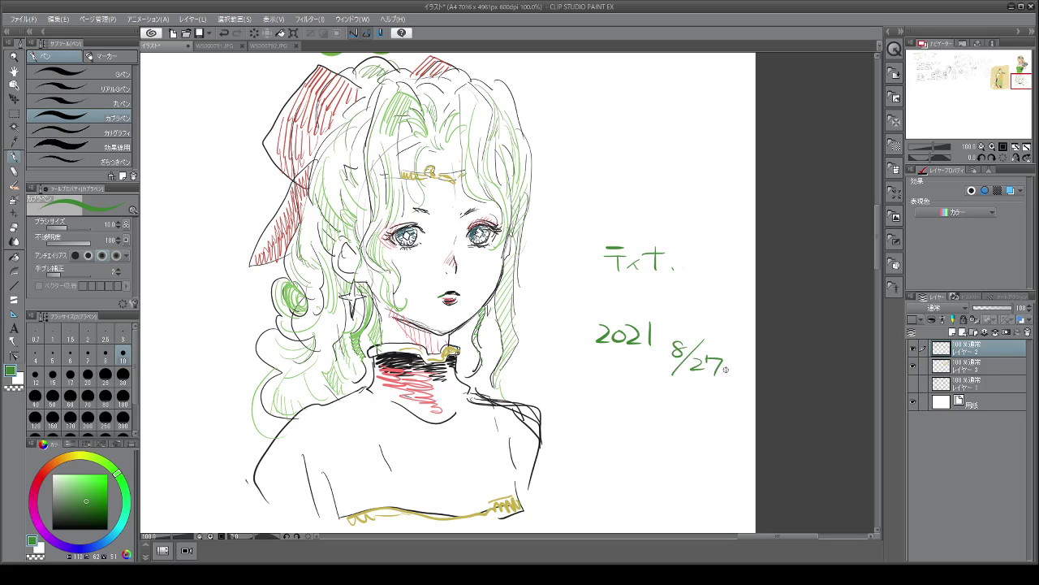
mouse_move(650, 433)
left_mouse_down()
mouse_move(652, 409)
mouse_move(674, 432)
mouse_move(651, 435)
mouse_move(698, 431)
mouse_move(687, 437)
mouse_move(652, 412)
mouse_move(668, 428)
mouse_move(659, 433)
mouse_move(688, 428)
left_mouse_up()
left_click(675, 411)
left_click(704, 431)
left_click(693, 426)
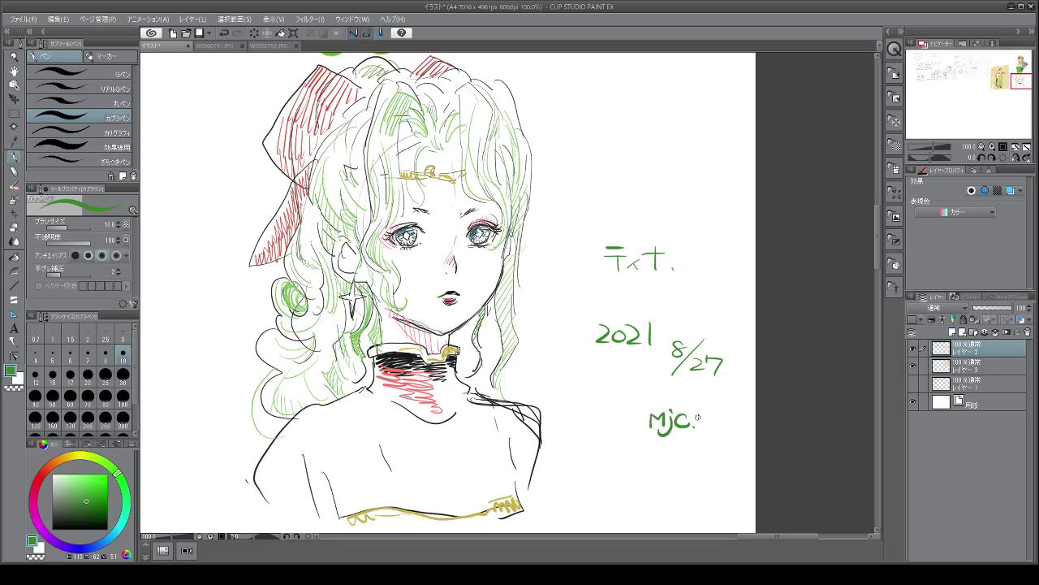